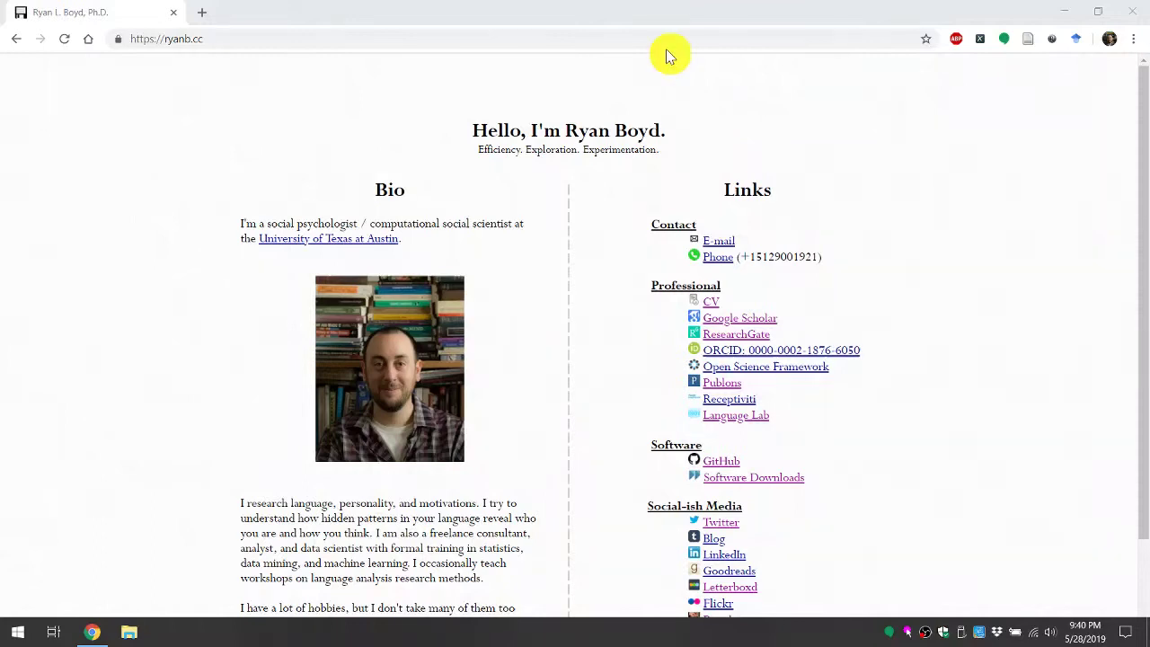
# Close the website, switch to BUTTER and expand all categories of available plugins
pyautogui.click(1133, 12)
pyautogui.click(17, 632)
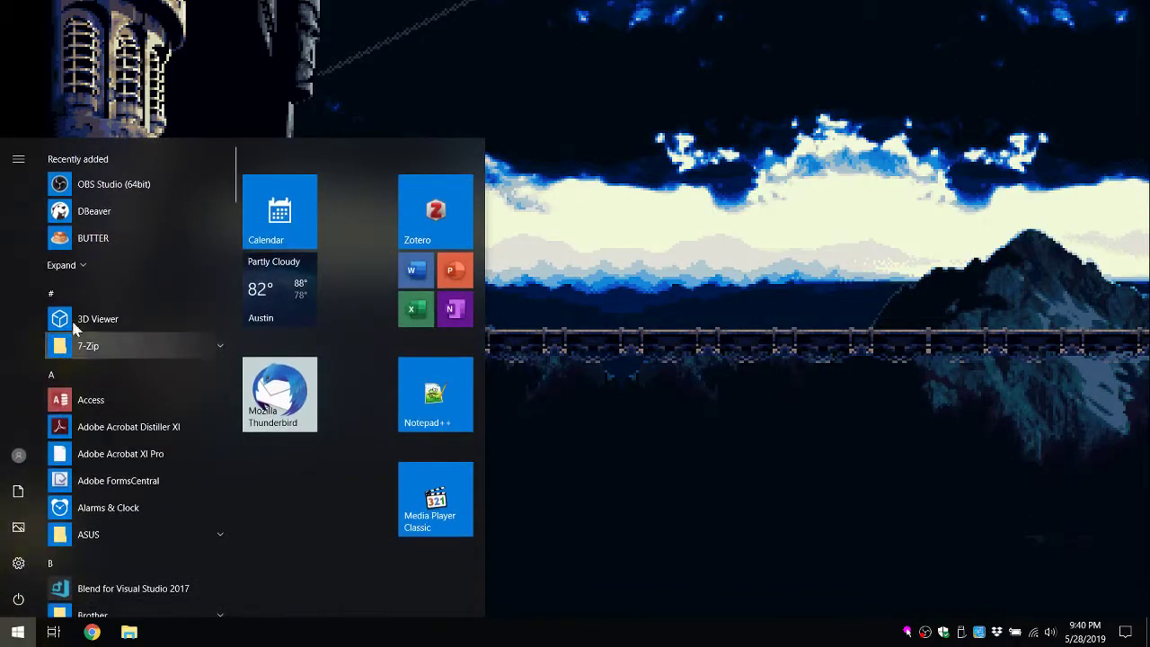
pyautogui.click(101, 235)
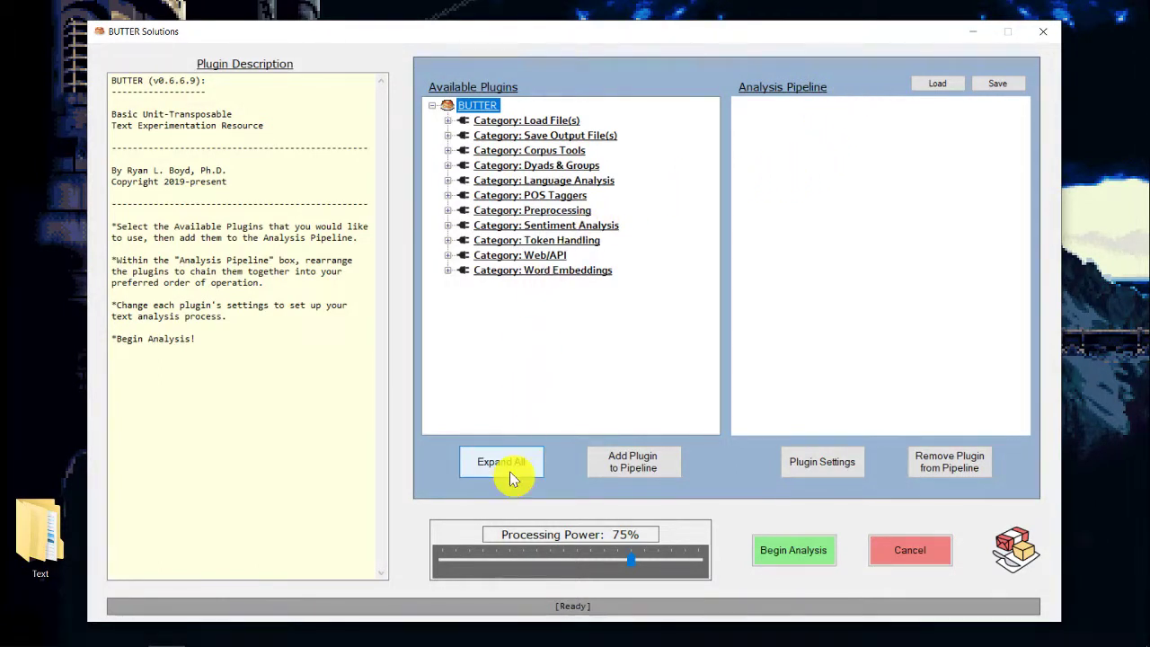
pyautogui.click(483, 464)
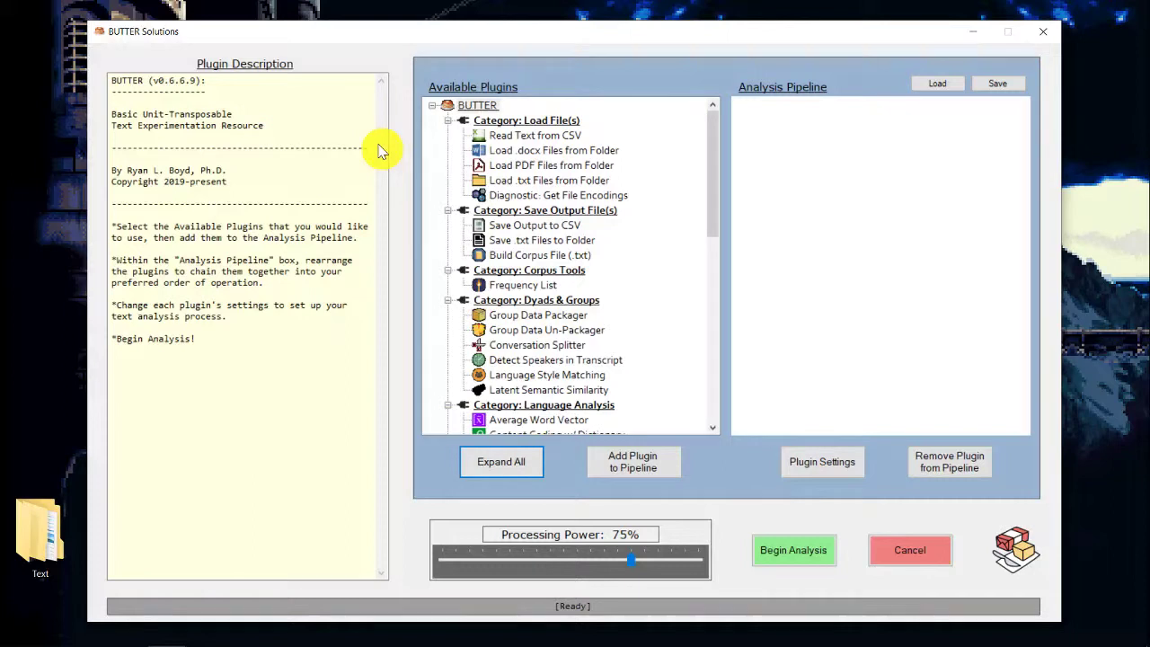
# Read the descriptions of the Load File(s) plugins for CSV, PDF and .txt sources, returning to Read Text from CSV
pyautogui.click(500, 133)
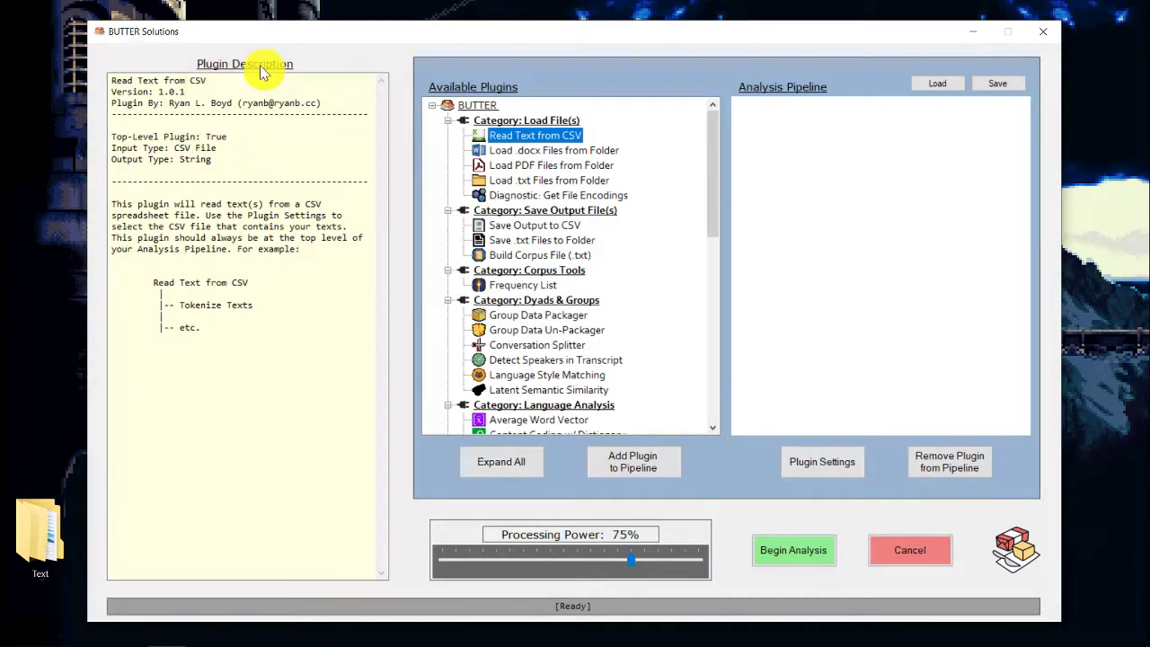
pyautogui.click(516, 168)
pyautogui.click(520, 183)
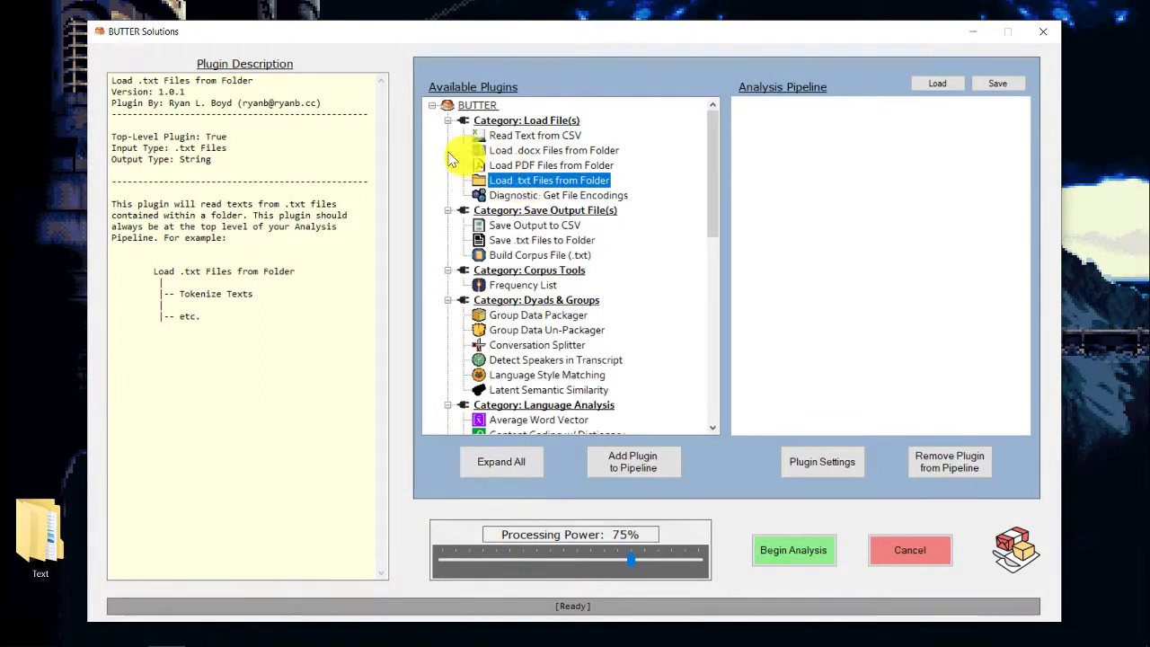
pyautogui.click(496, 135)
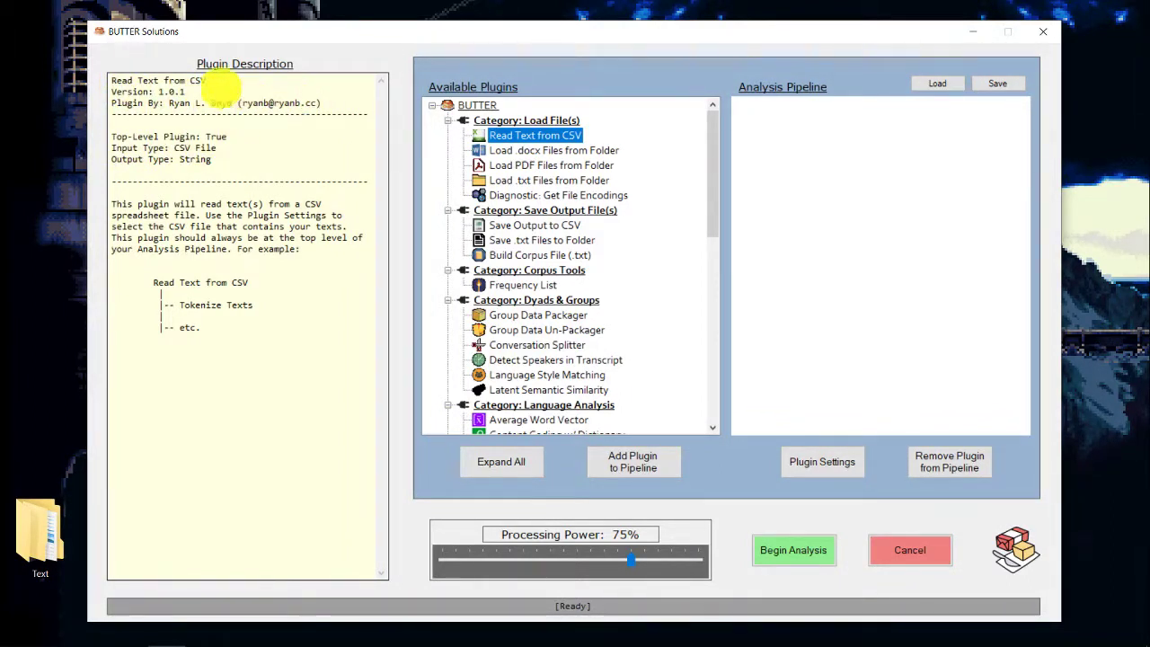
# Examine the top-level status, input type and output type in the Read Text from CSV description
pyautogui.click(126, 136)
pyautogui.moveTo(125, 137); pyautogui.dragTo(251, 141)
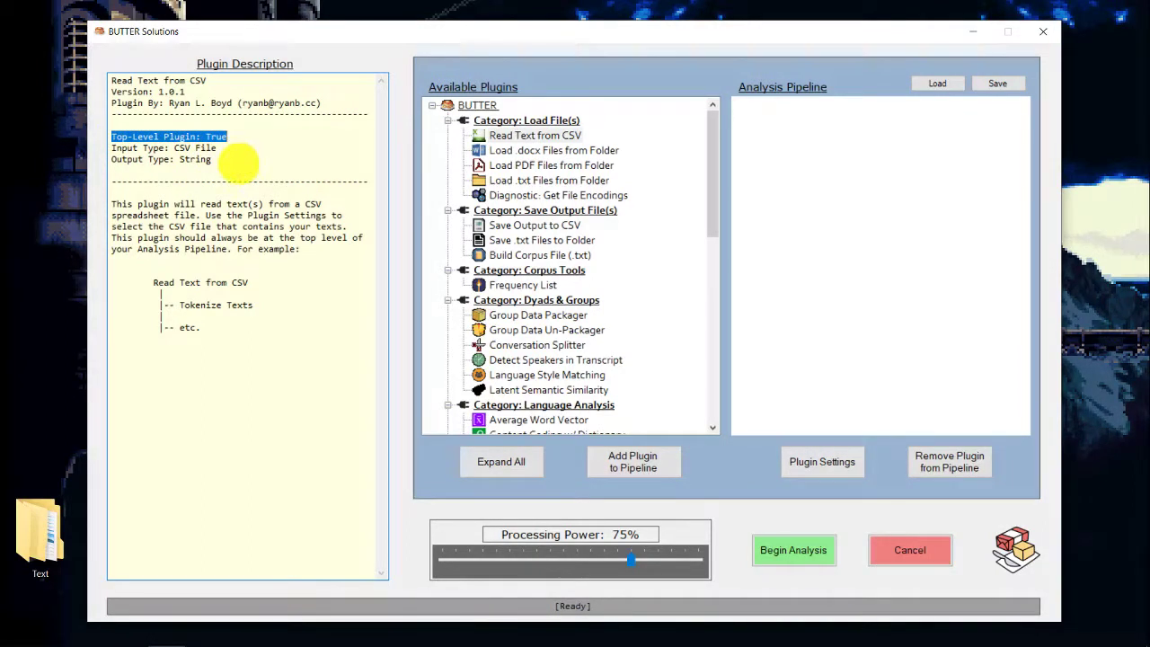
pyautogui.moveTo(229, 161); pyautogui.dragTo(115, 153)
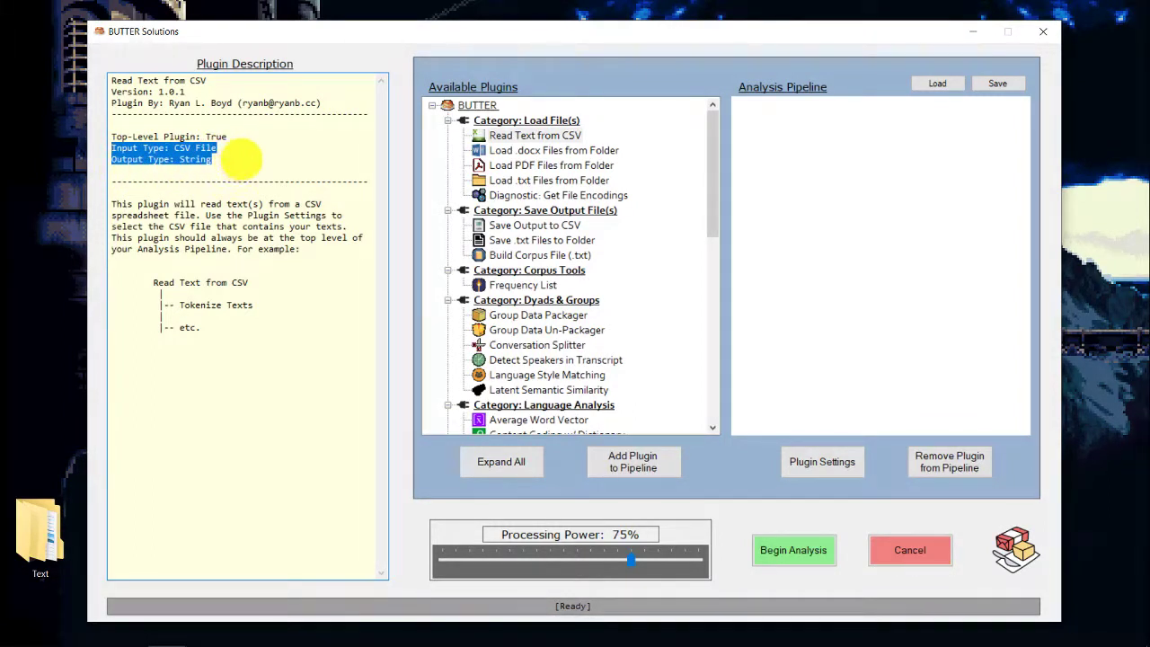
pyautogui.click(242, 137)
pyautogui.moveTo(111, 137); pyautogui.dragTo(230, 137)
pyautogui.click(554, 136)
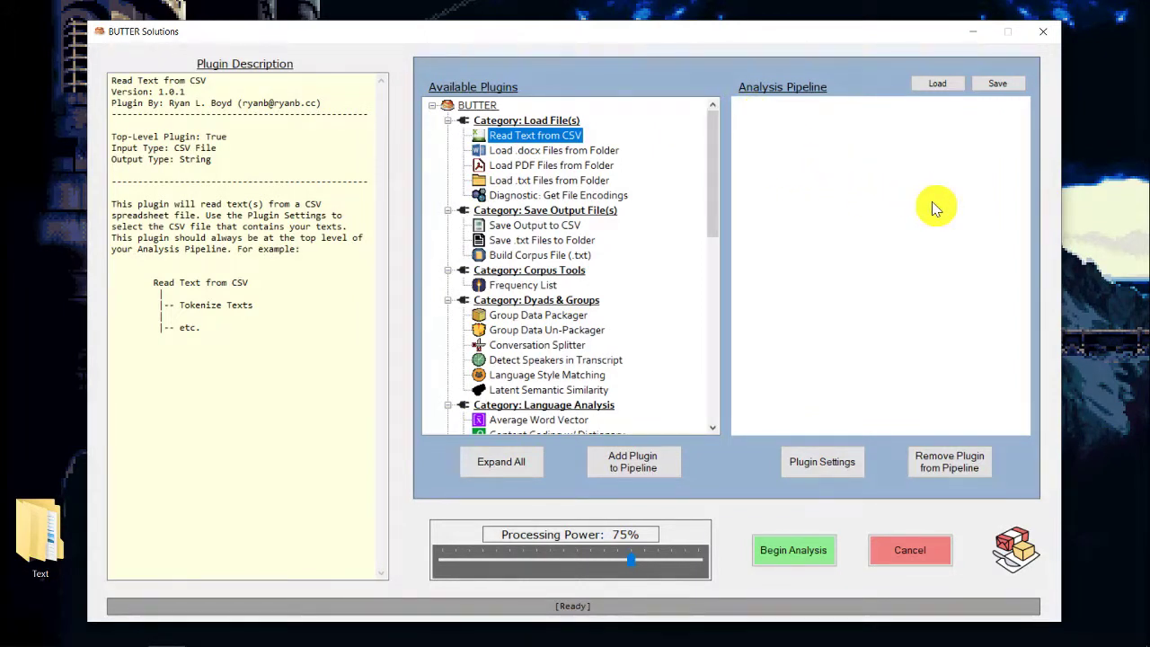
pyautogui.moveTo(113, 137); pyautogui.dragTo(140, 137)
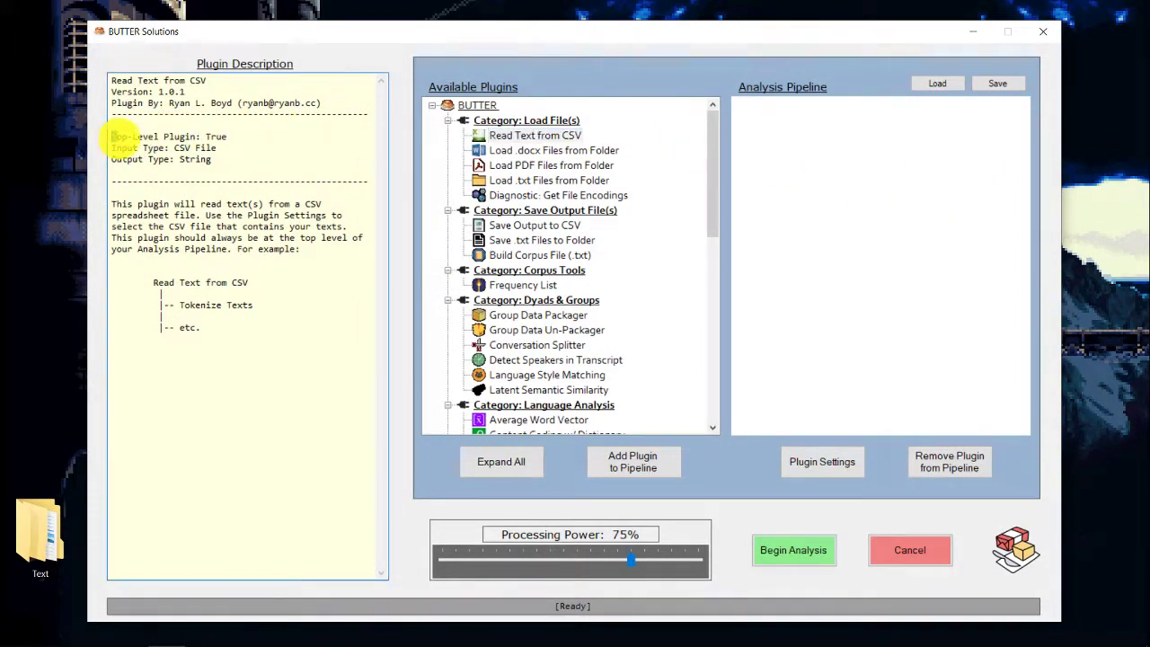
# Try Read Text from CSV and Group Data Un-Packager as top-level plugins, removing each from the pipeline
pyautogui.doubleClick(528, 135)
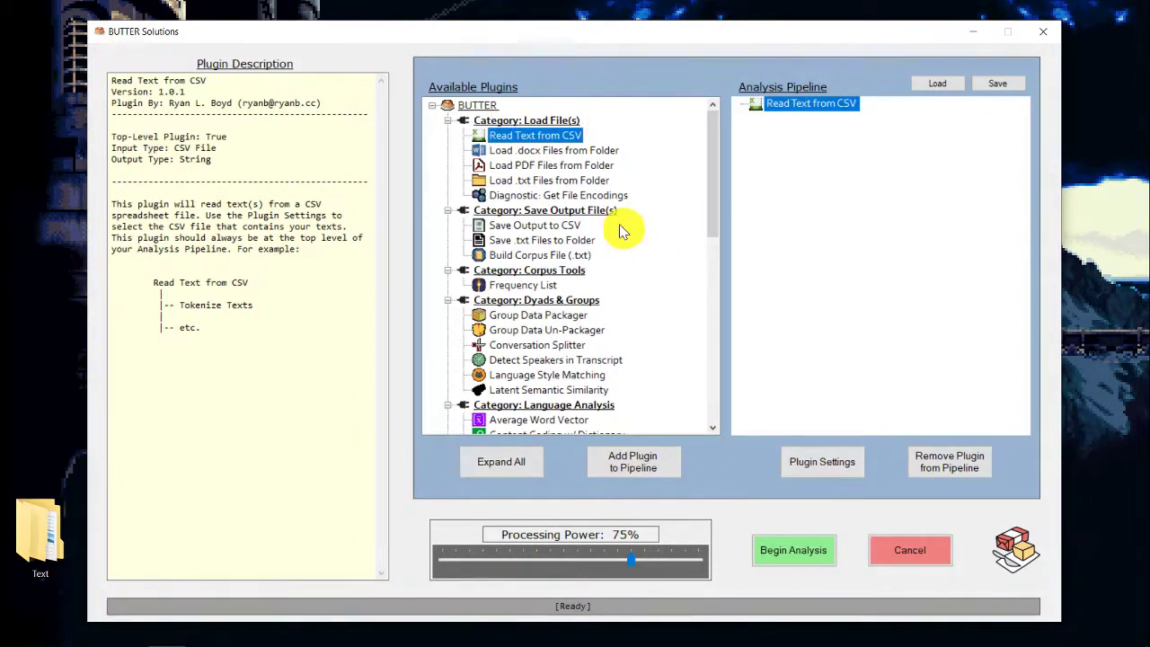
pyautogui.click(962, 458)
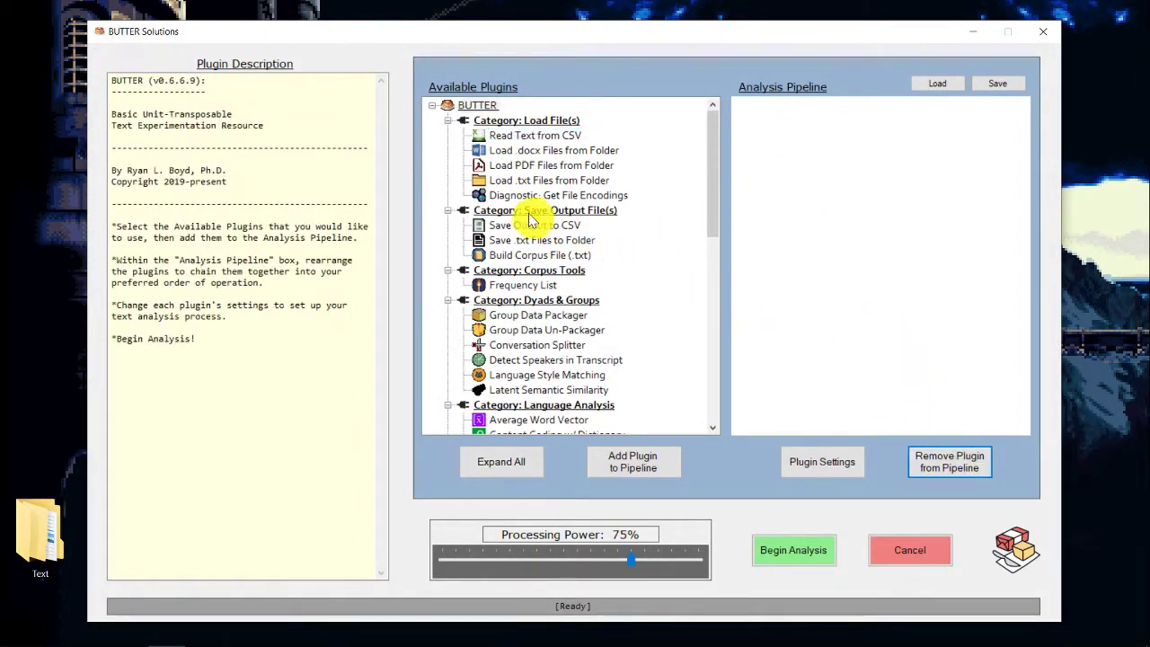
pyautogui.click(517, 331)
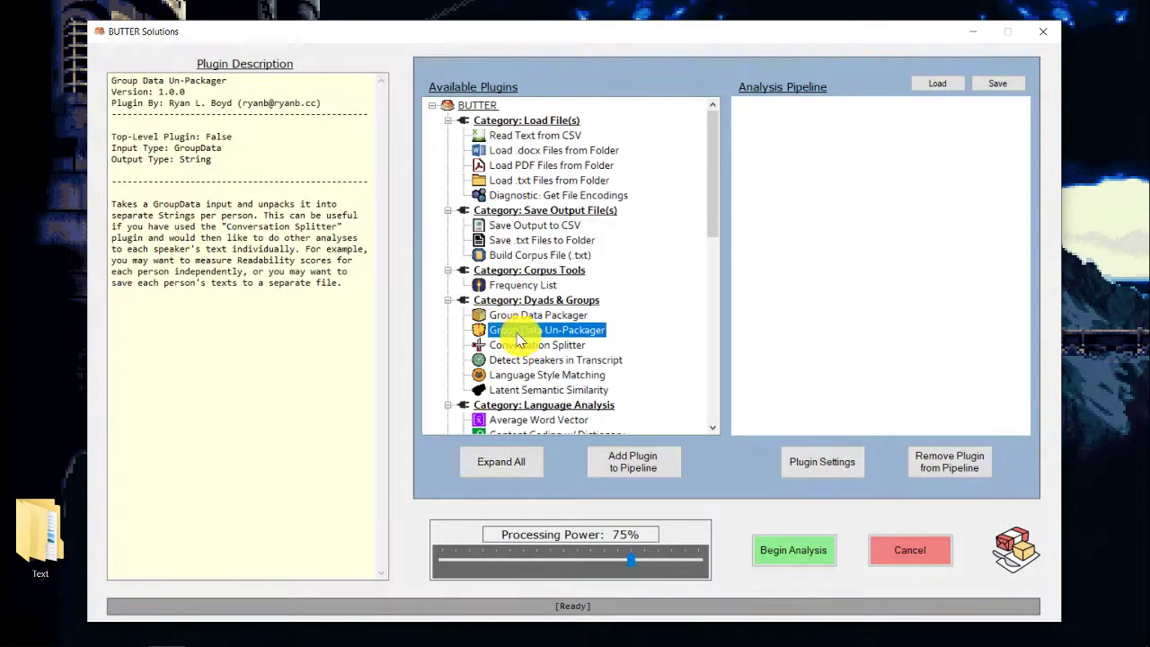
pyautogui.click(661, 453)
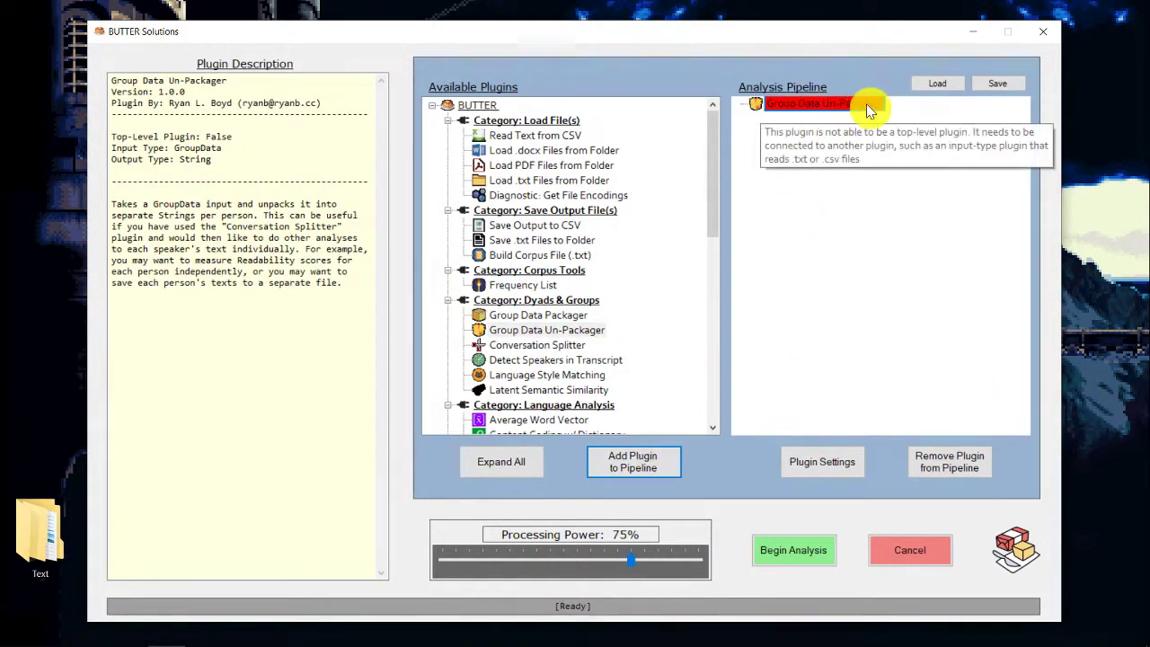
pyautogui.click(955, 460)
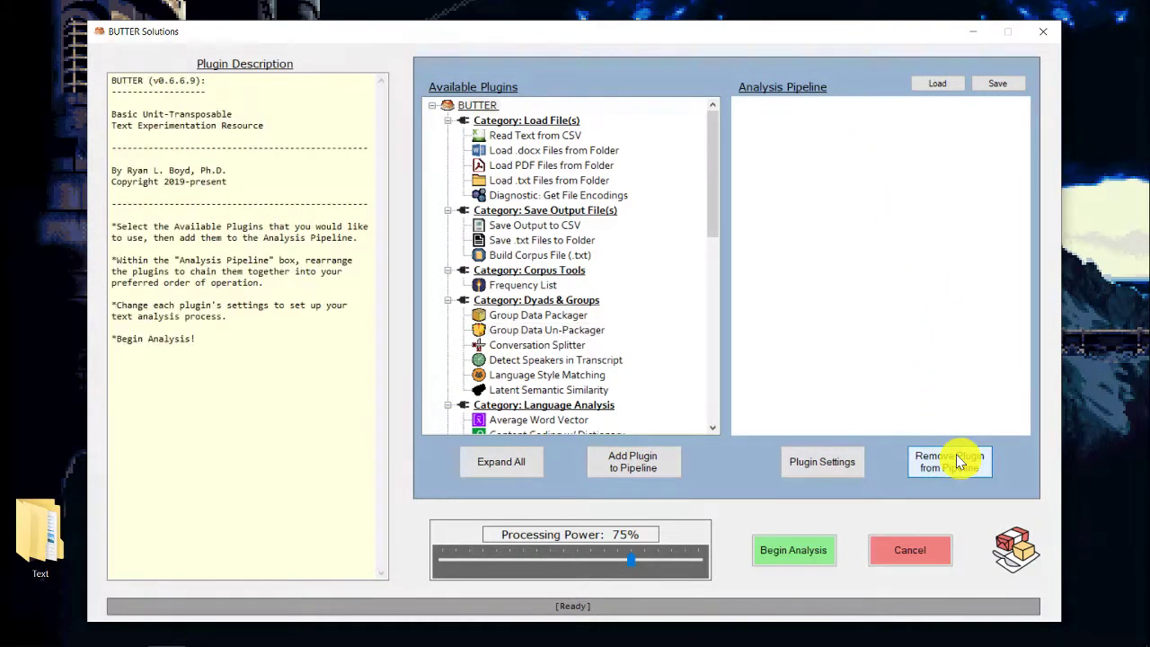
# Compare the input and output types of the Load File(s) plugins, including .docx and Diagnostic: Get File Encodings
pyautogui.click(515, 139)
pyautogui.moveTo(111, 148); pyautogui.dragTo(263, 162)
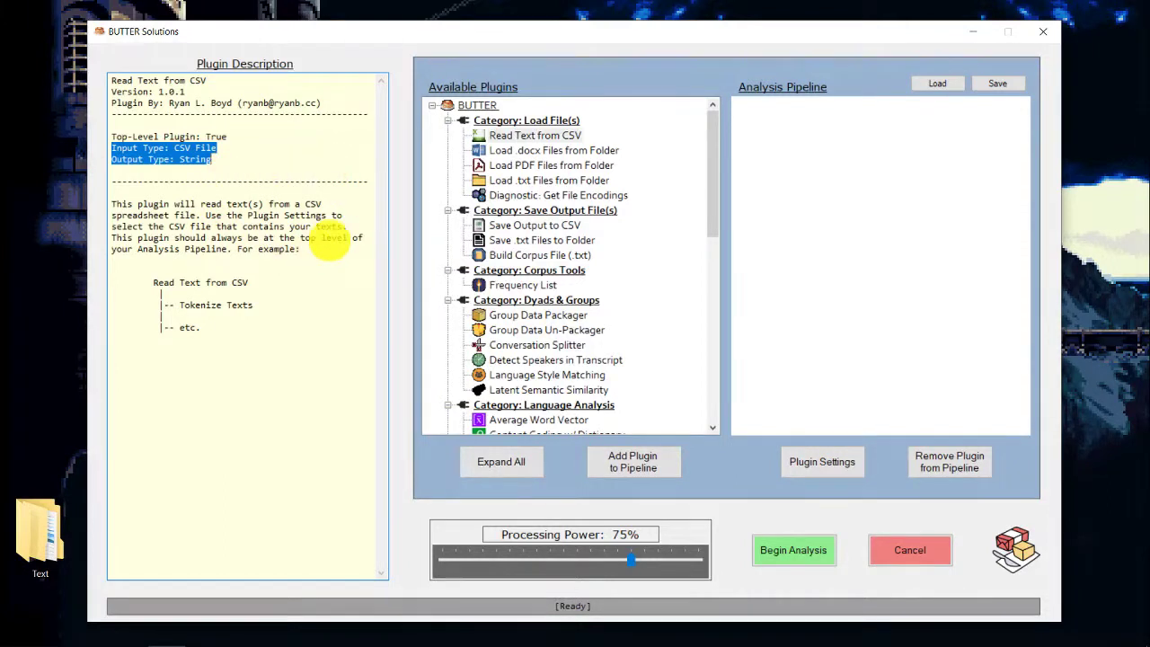
pyautogui.click(500, 150)
pyautogui.click(512, 169)
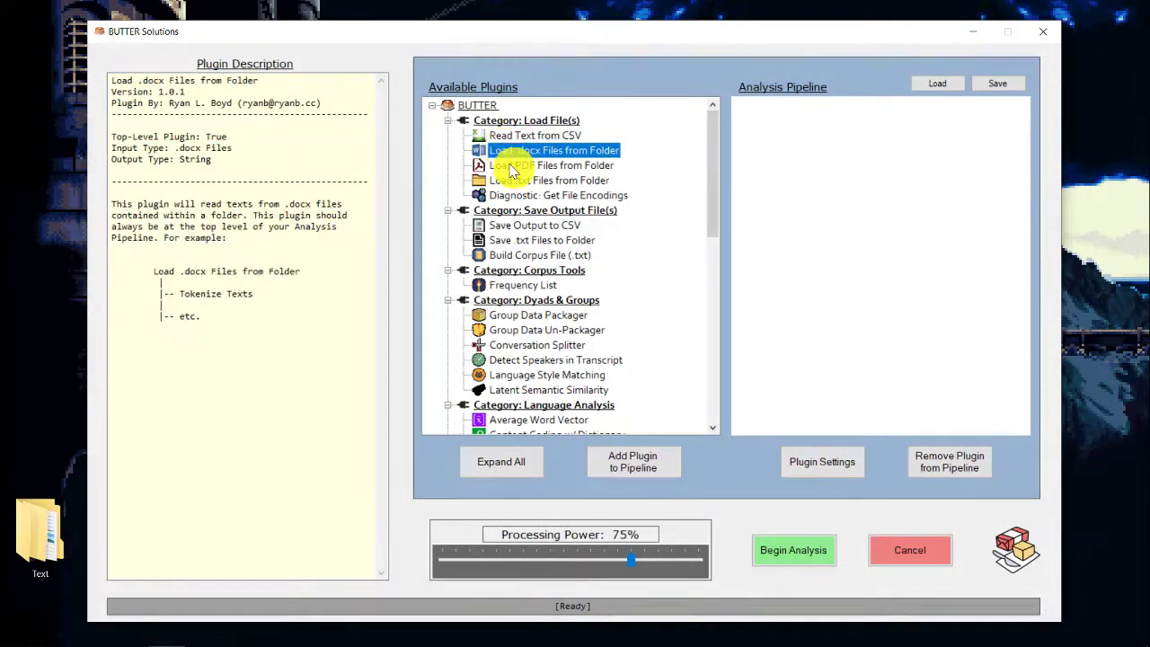
pyautogui.click(513, 180)
pyautogui.click(515, 187)
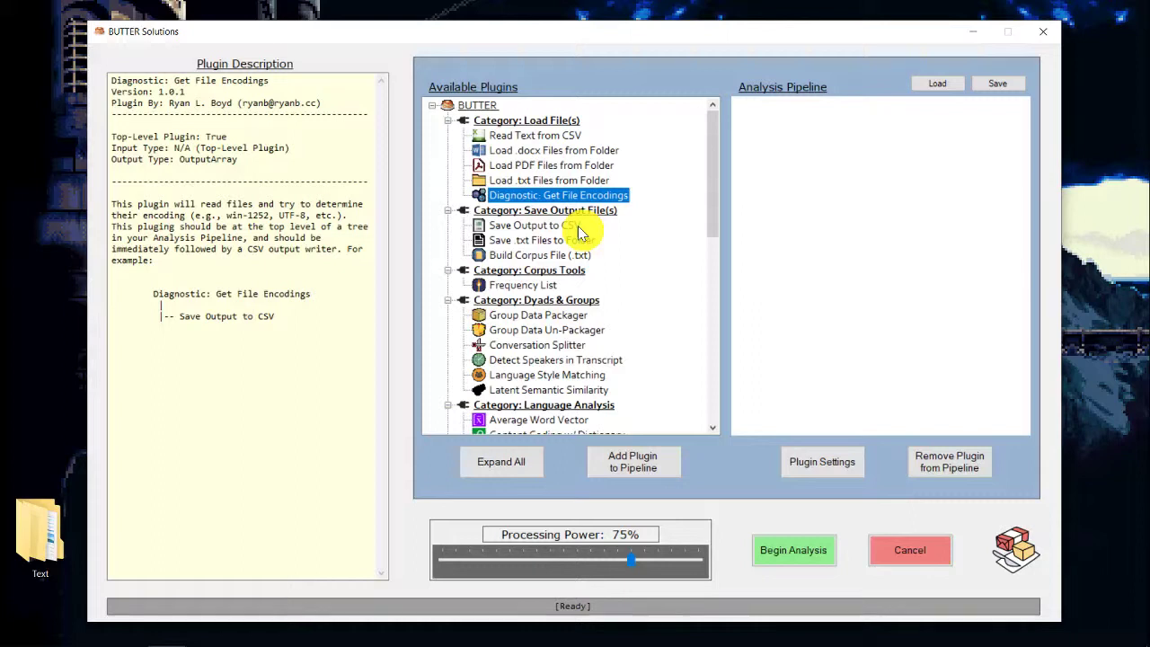
pyautogui.click(520, 139)
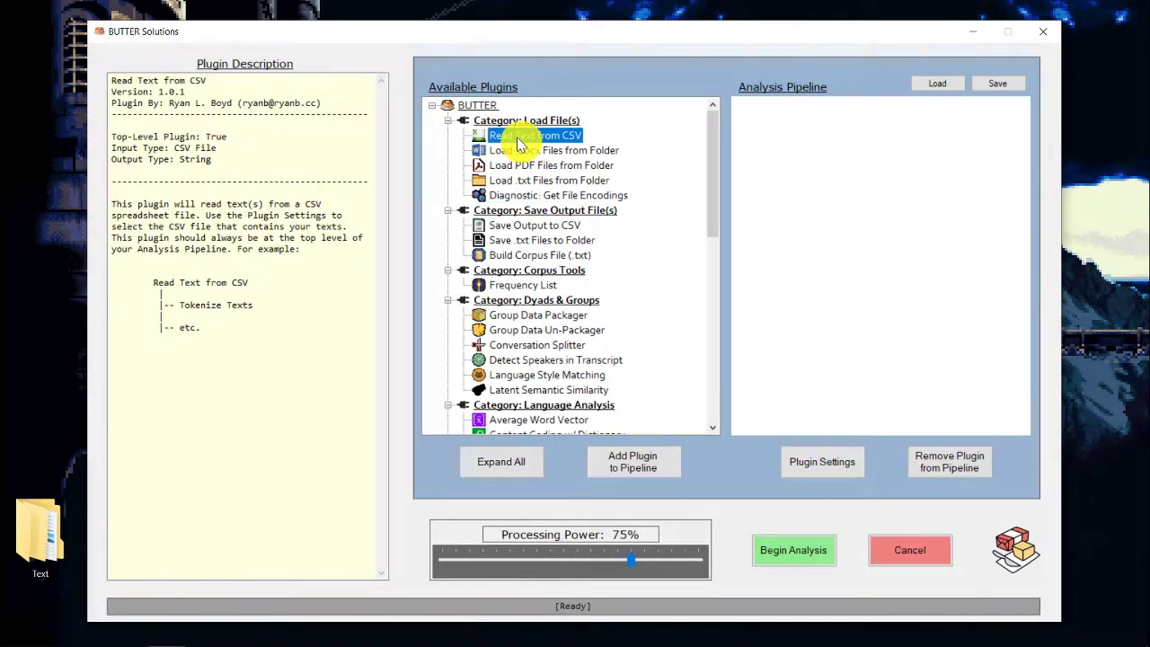
# Inspect the transcripts in the TED Talk (TXT) subfolder of the desktop Text folder, and close the folder
pyautogui.doubleClick(22, 554)
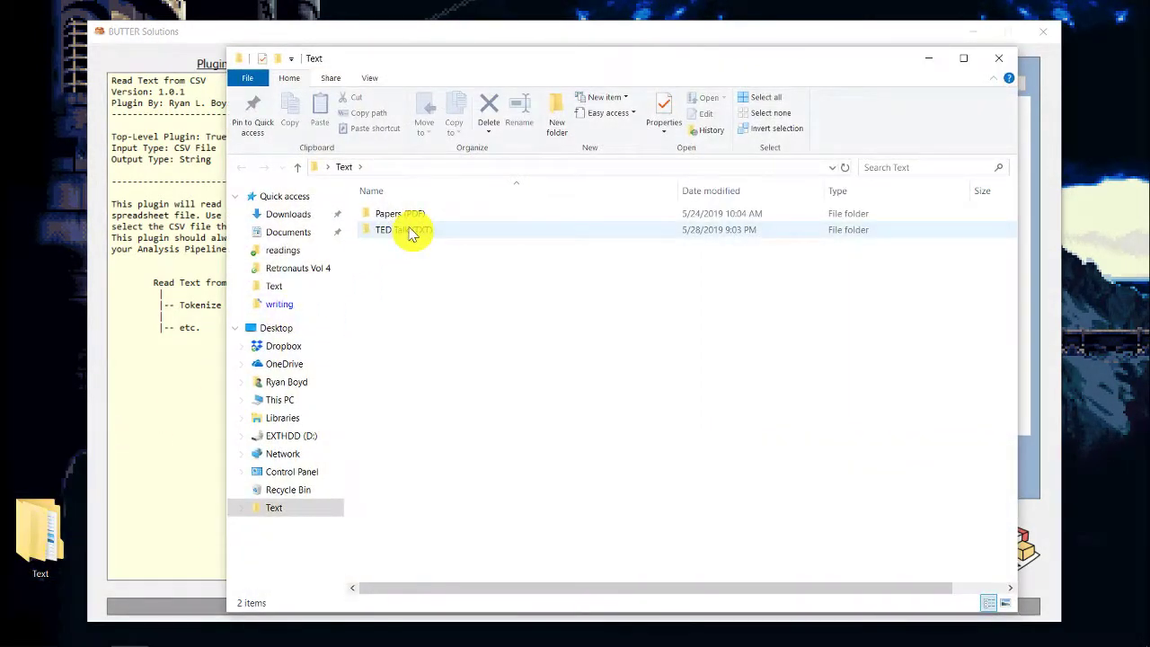
pyautogui.doubleClick(406, 231)
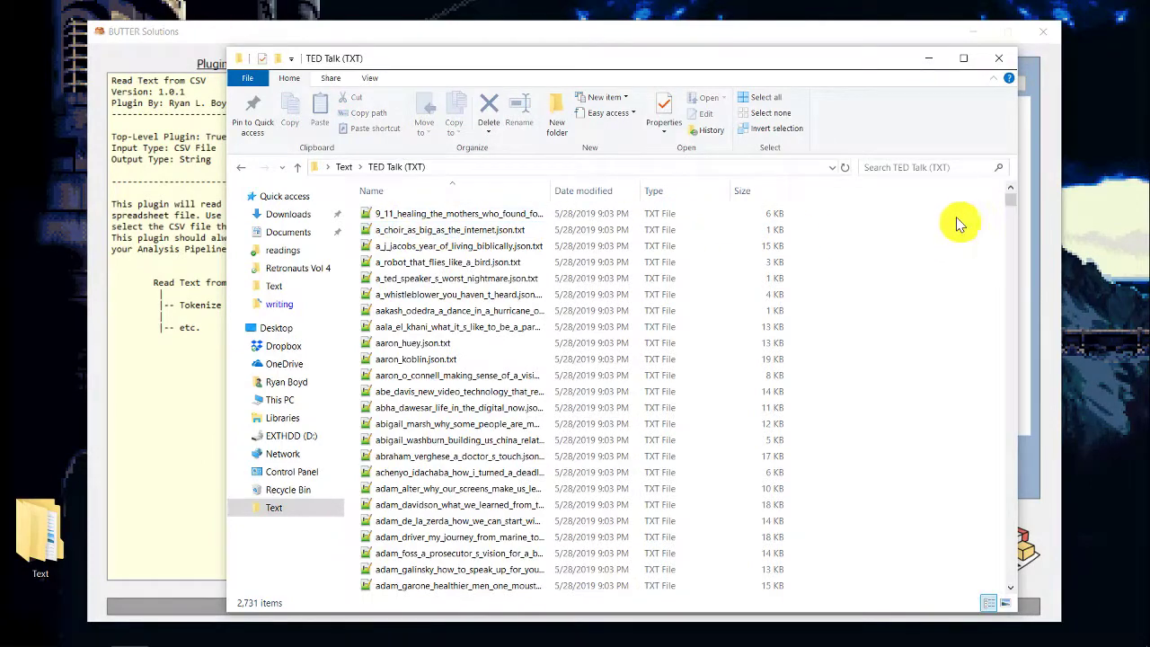
pyautogui.moveTo(1009, 201); pyautogui.dragTo(1010, 269)
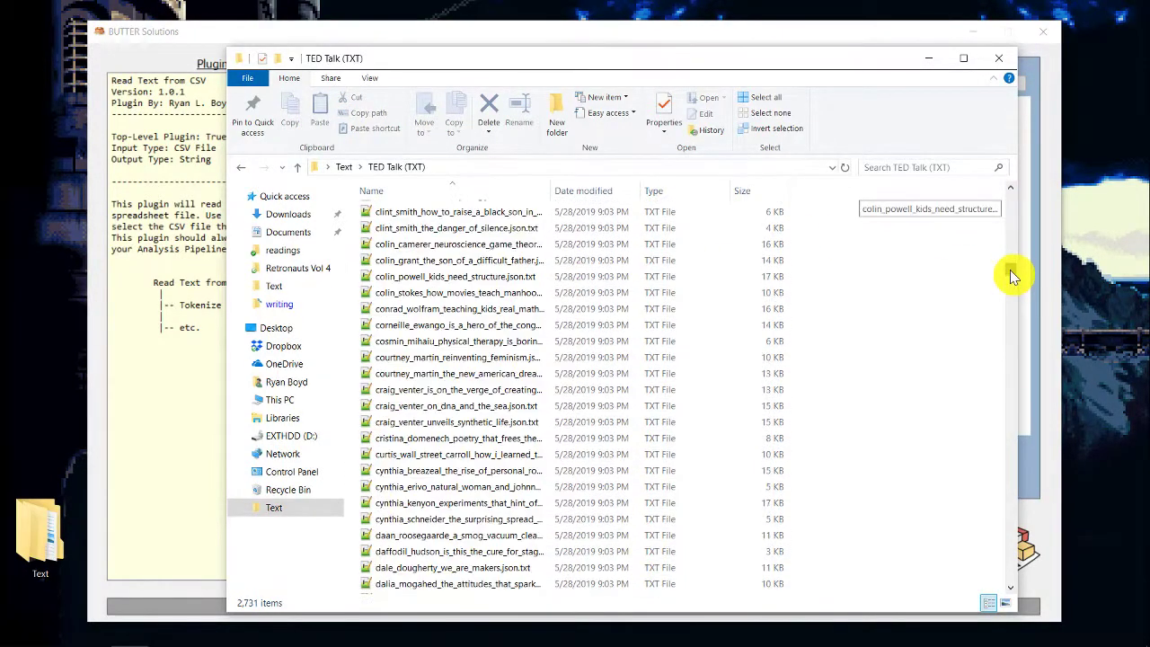
pyautogui.click(996, 57)
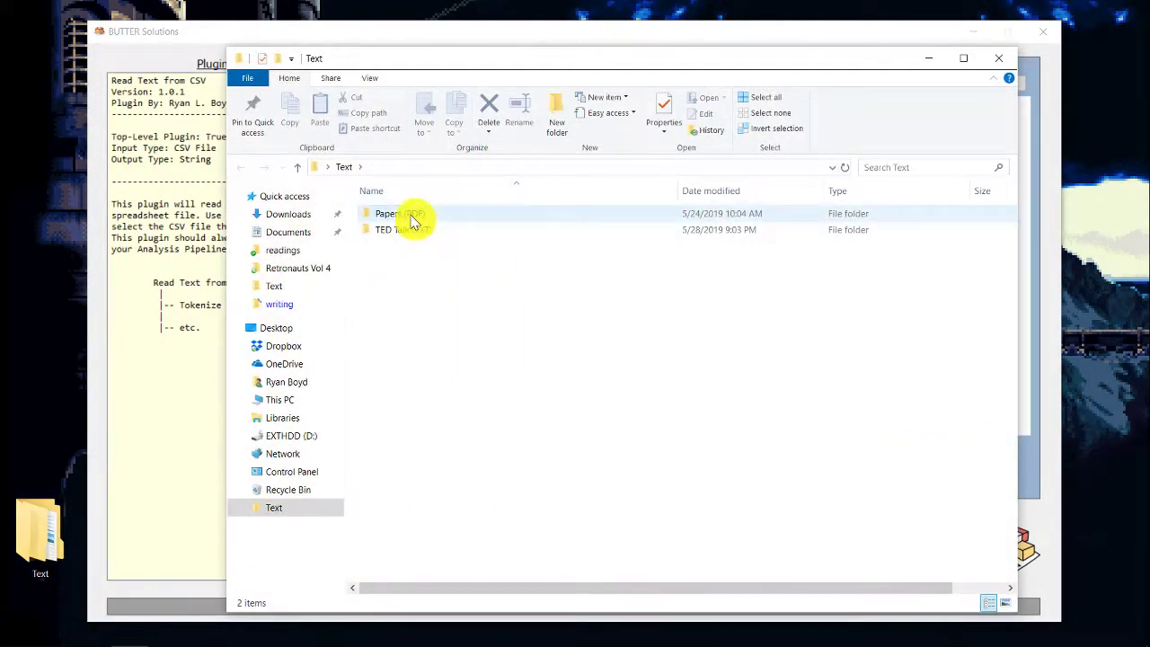
# Browse the Papers (PDF) folder, view one of its articles, and return to BUTTER
pyautogui.doubleClick(406, 213)
pyautogui.scroll(-15, 518, 399)
pyautogui.doubleClick(481, 393)
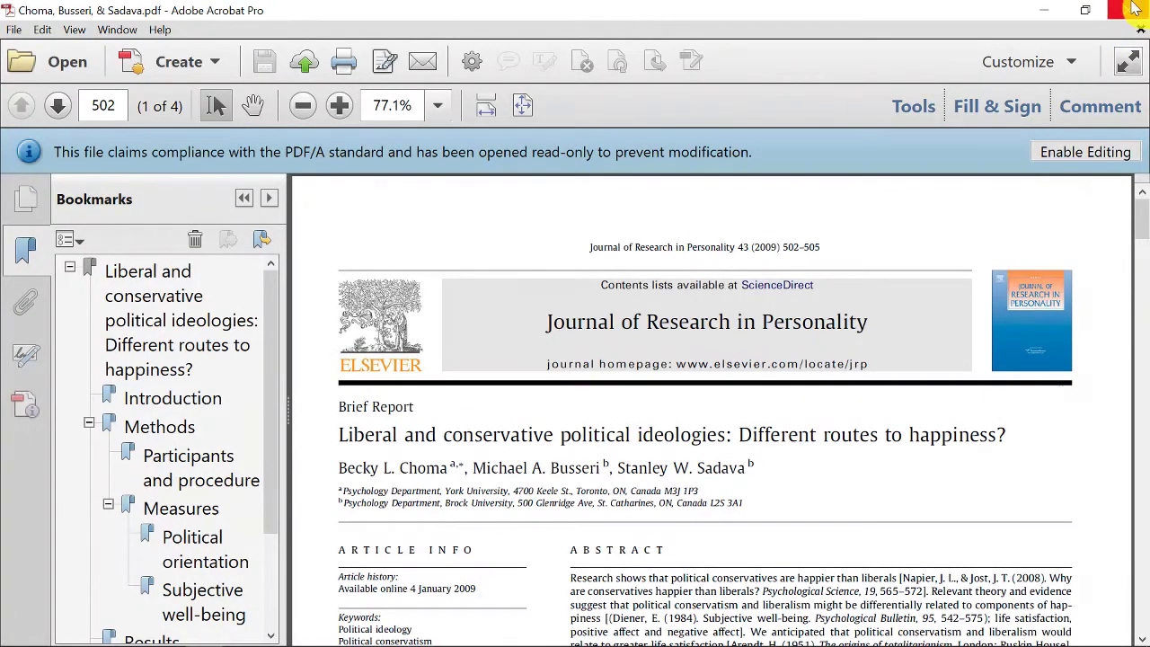
pyautogui.click(1129, 9)
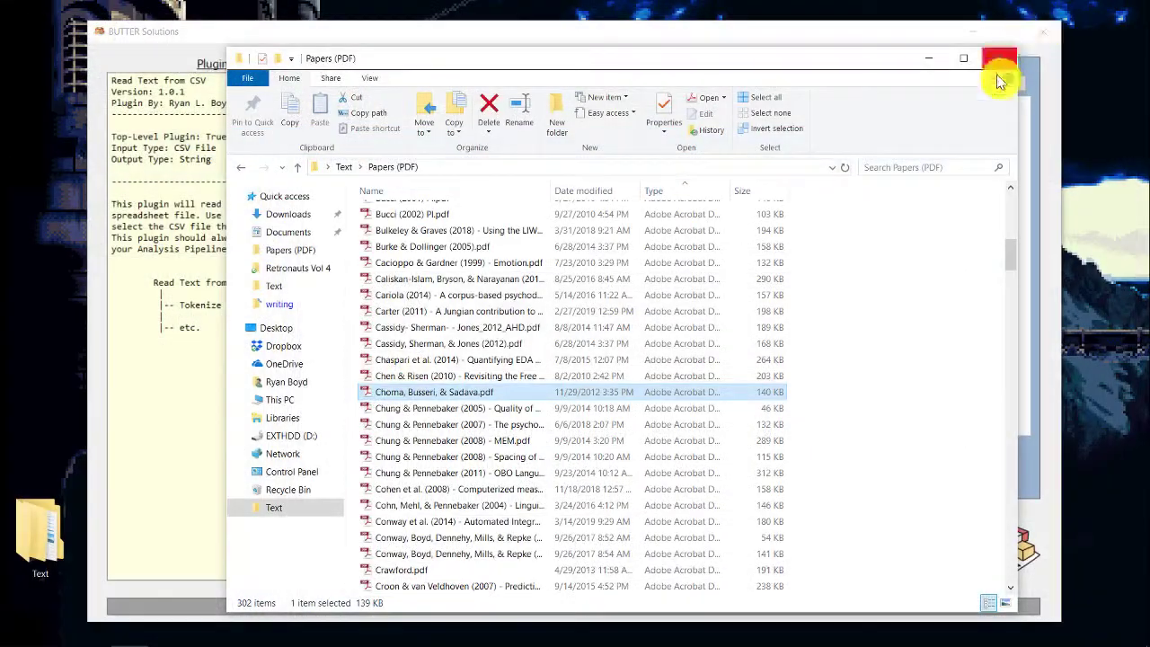
pyautogui.click(741, 30)
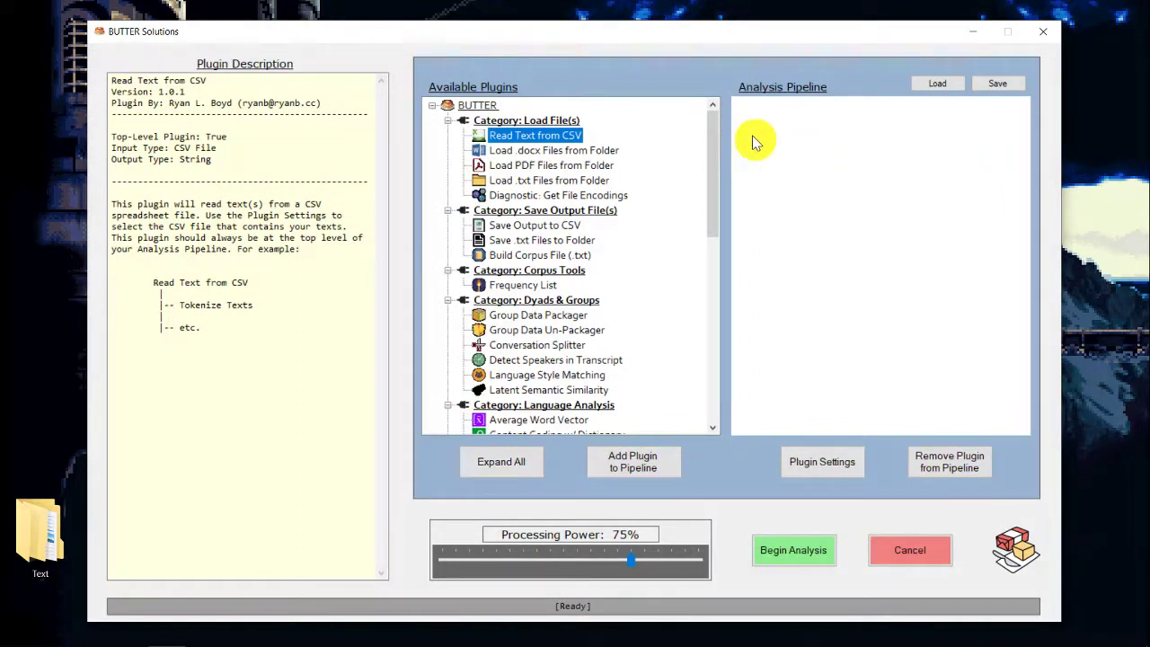
# Add the Load PDF Files from Folder plugin to the analysis pipeline and select it there
pyautogui.click(514, 169)
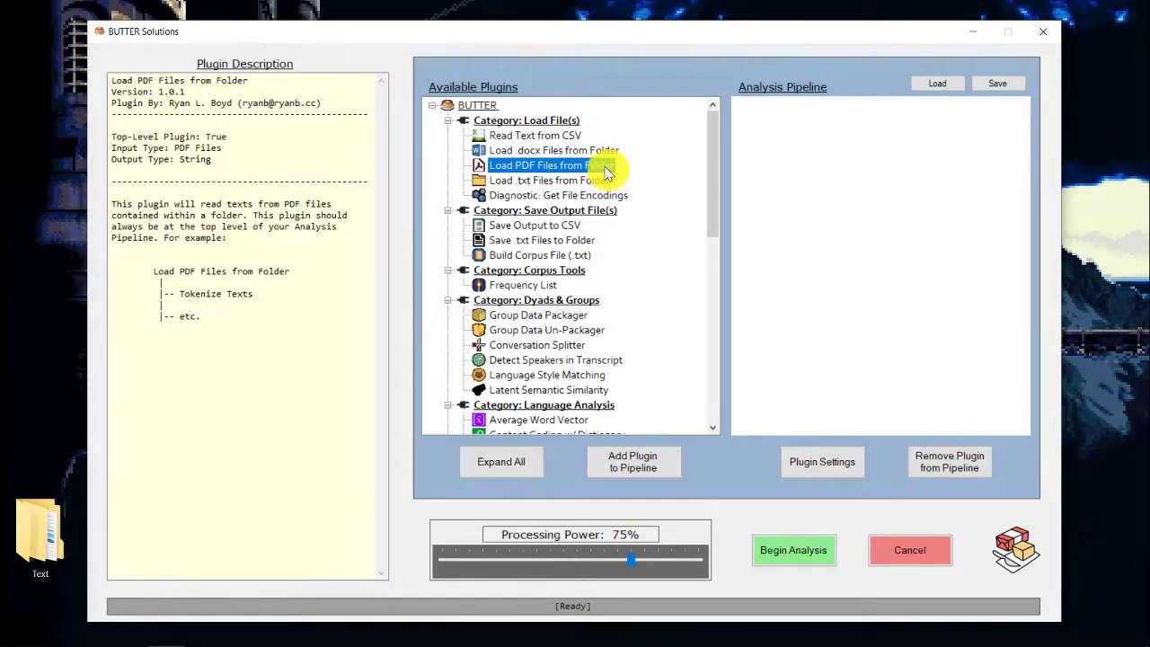
pyautogui.click(633, 462)
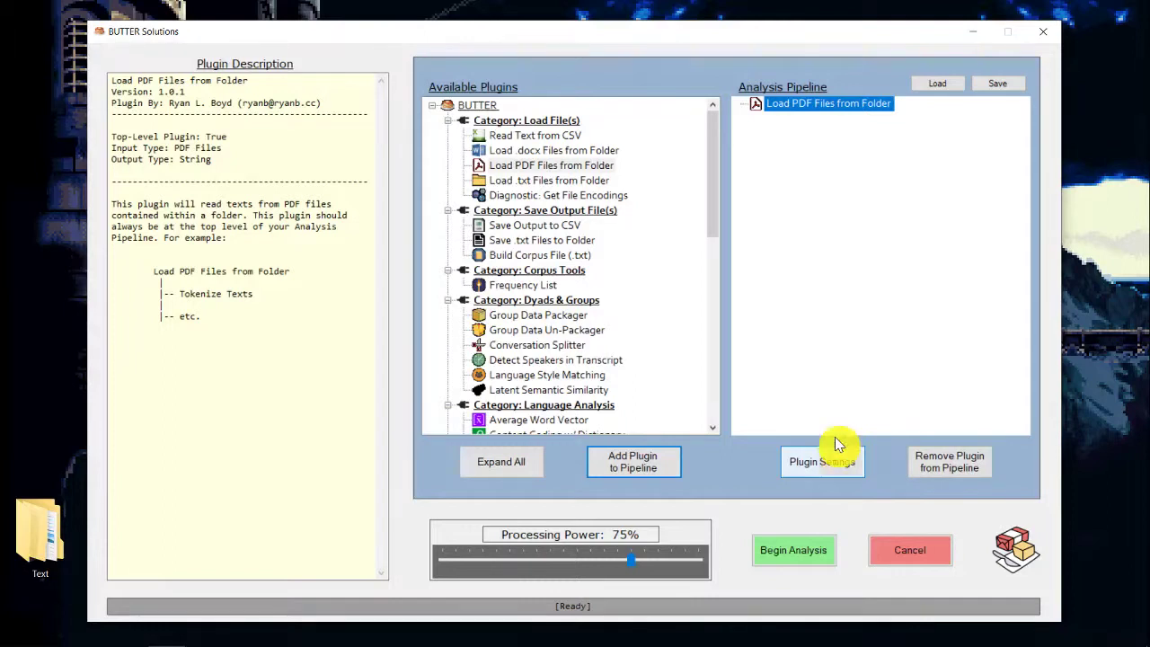
pyautogui.click(539, 165)
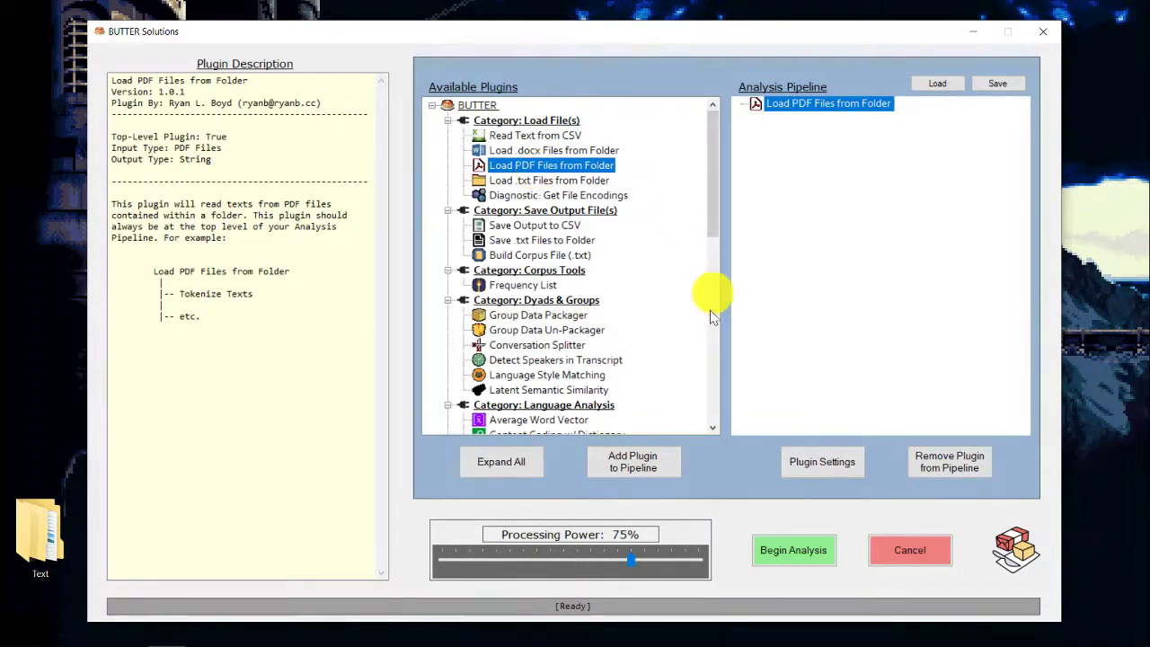
pyautogui.click(519, 151)
pyautogui.click(519, 164)
pyautogui.click(804, 110)
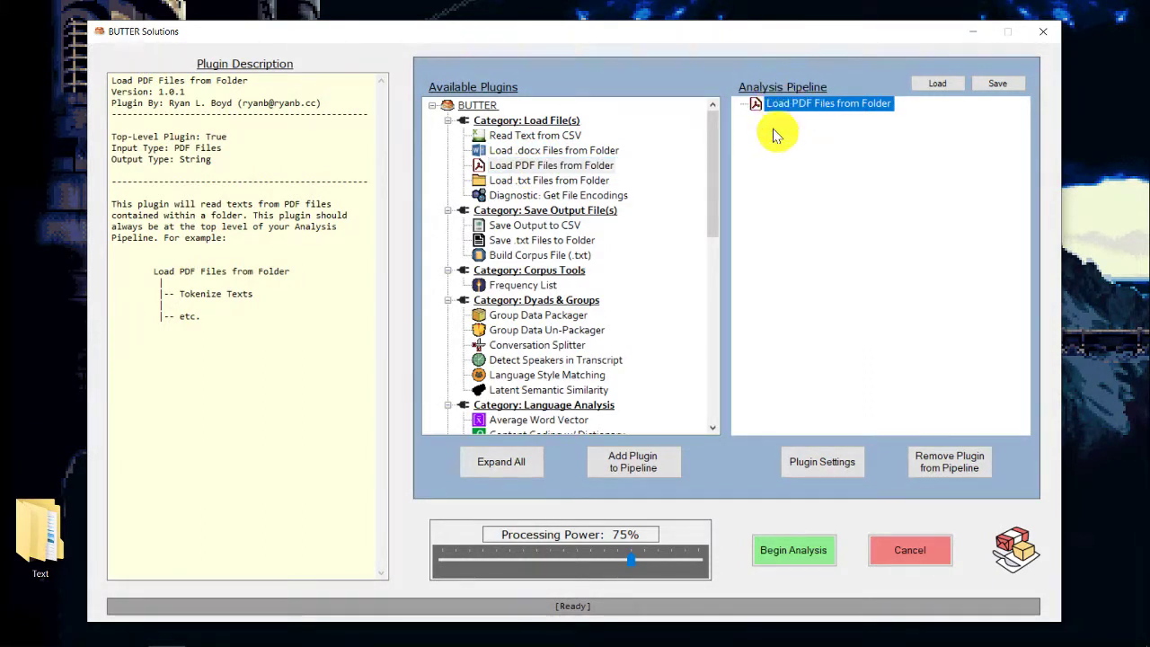
# Configure Load PDF Files from Folder to read the Papers (PDF) folder inside the desktop Text folder, with subfolders included
pyautogui.click(847, 458)
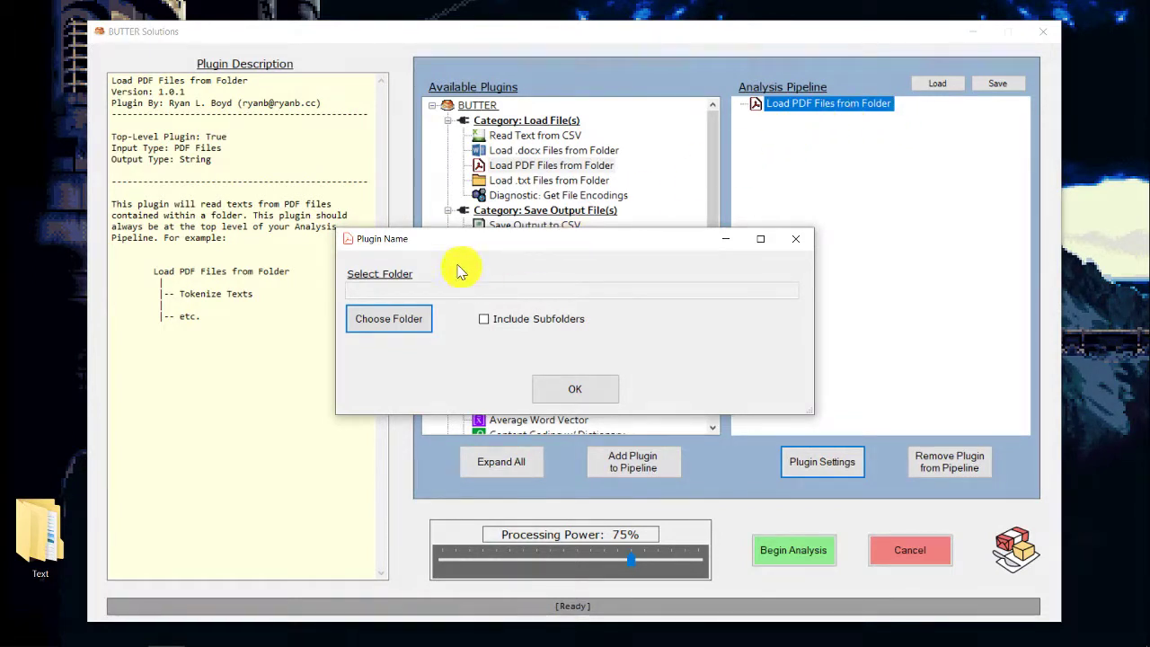
pyautogui.click(393, 316)
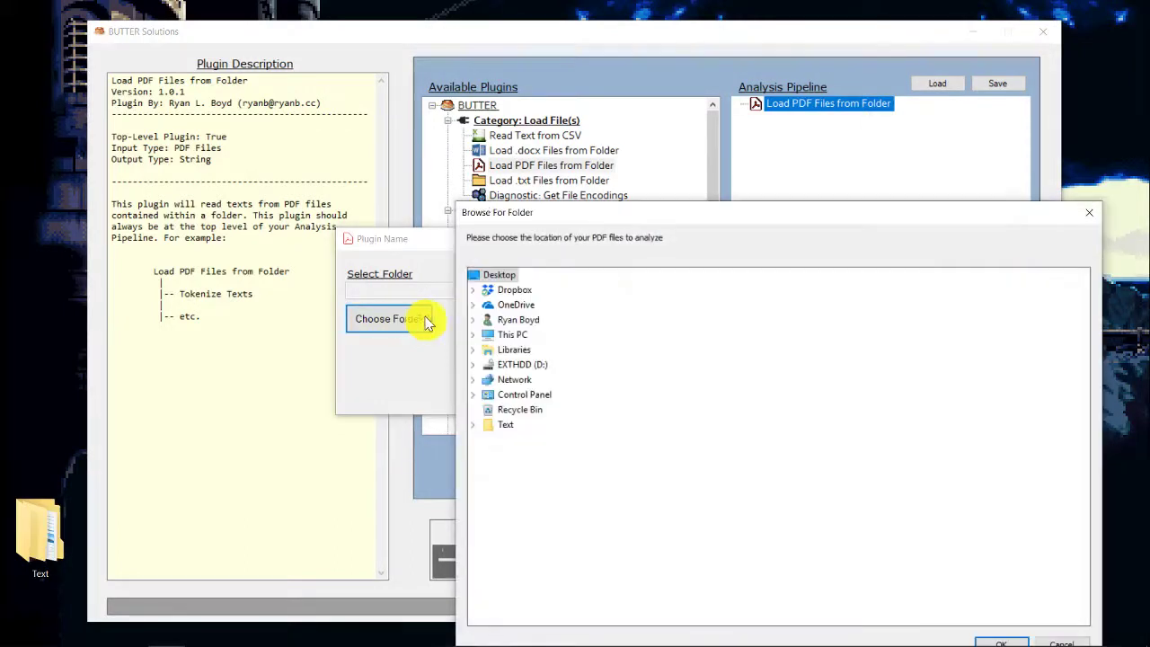
pyautogui.click(473, 425)
pyautogui.click(530, 439)
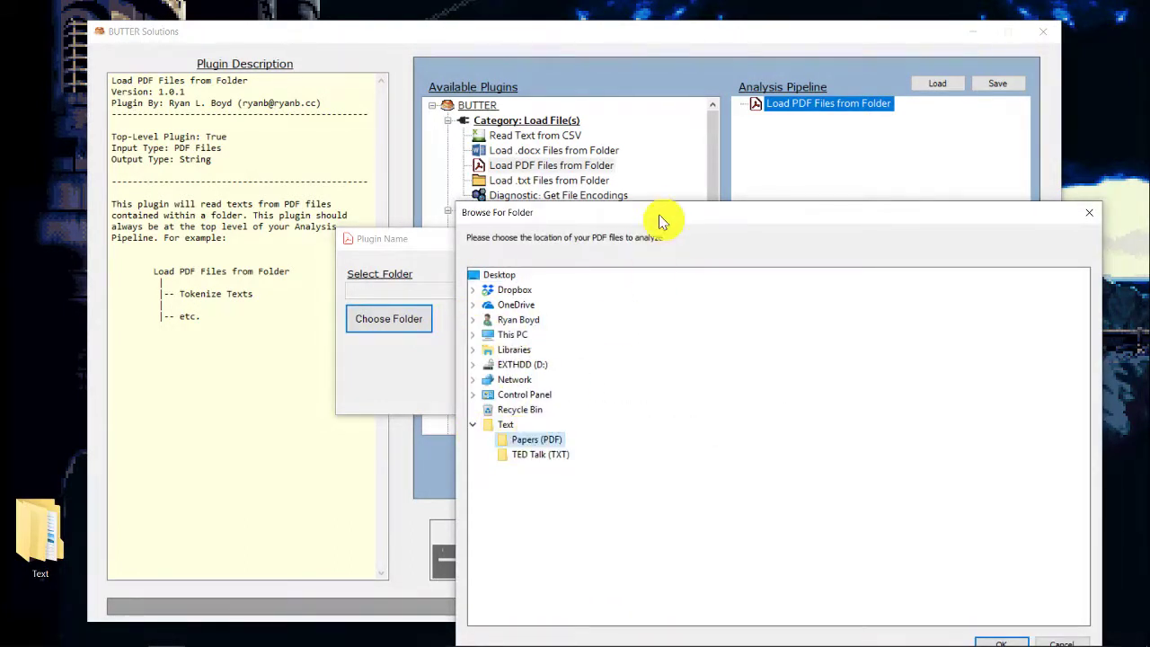
pyautogui.moveTo(649, 225); pyautogui.dragTo(642, 129)
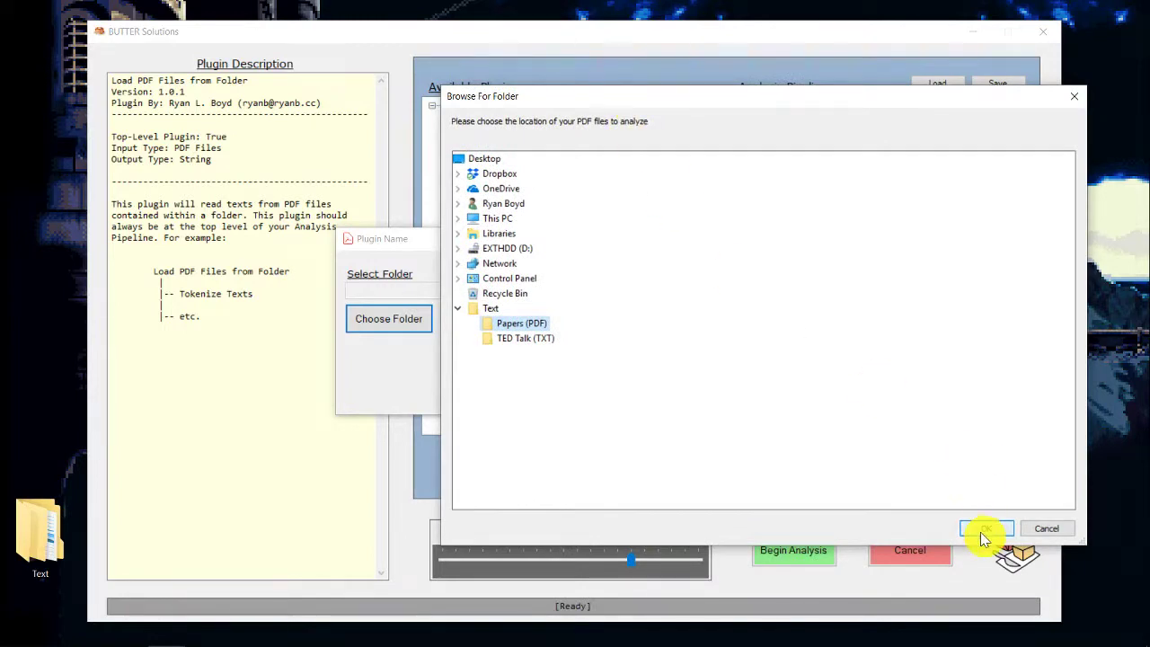
pyautogui.click(978, 528)
pyautogui.click(512, 322)
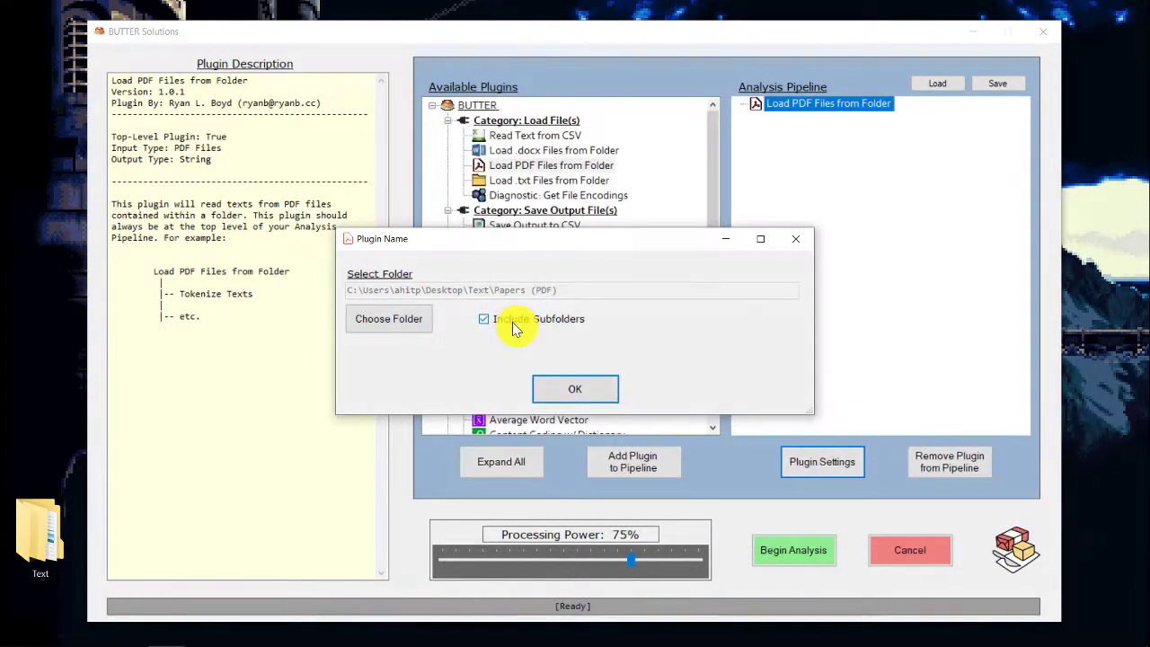
pyautogui.click(576, 390)
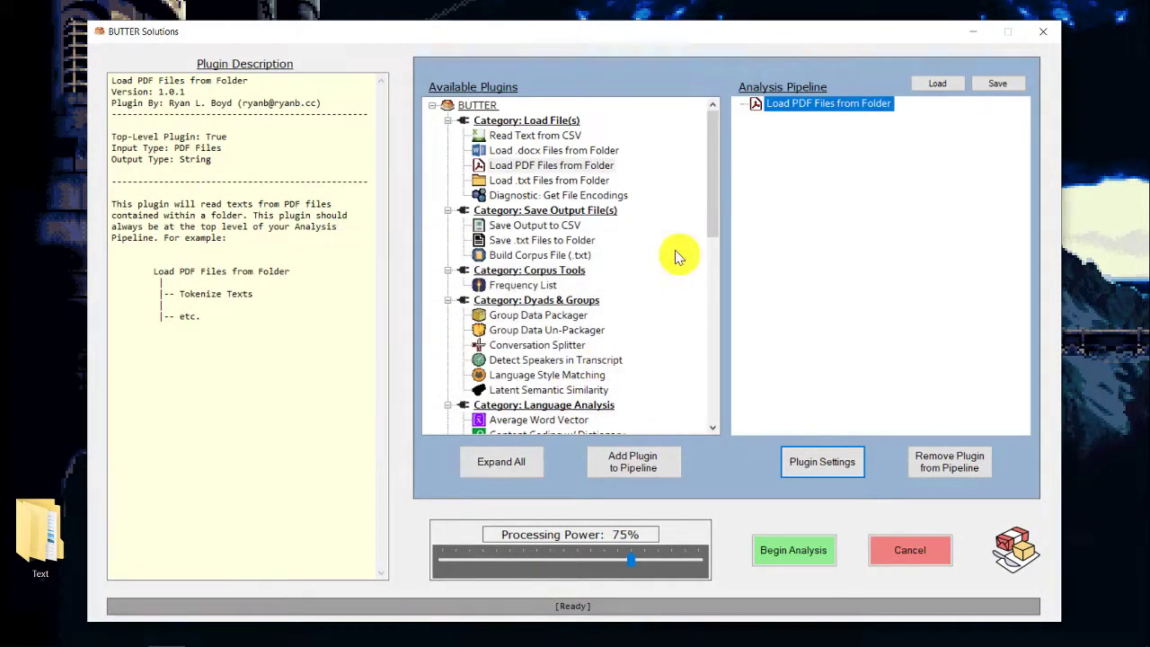
# Add Save .txt Files to Folder beneath Load PDF Files from Folder, with its output going to a new Papers (TXT) folder inside Text
pyautogui.click(537, 241)
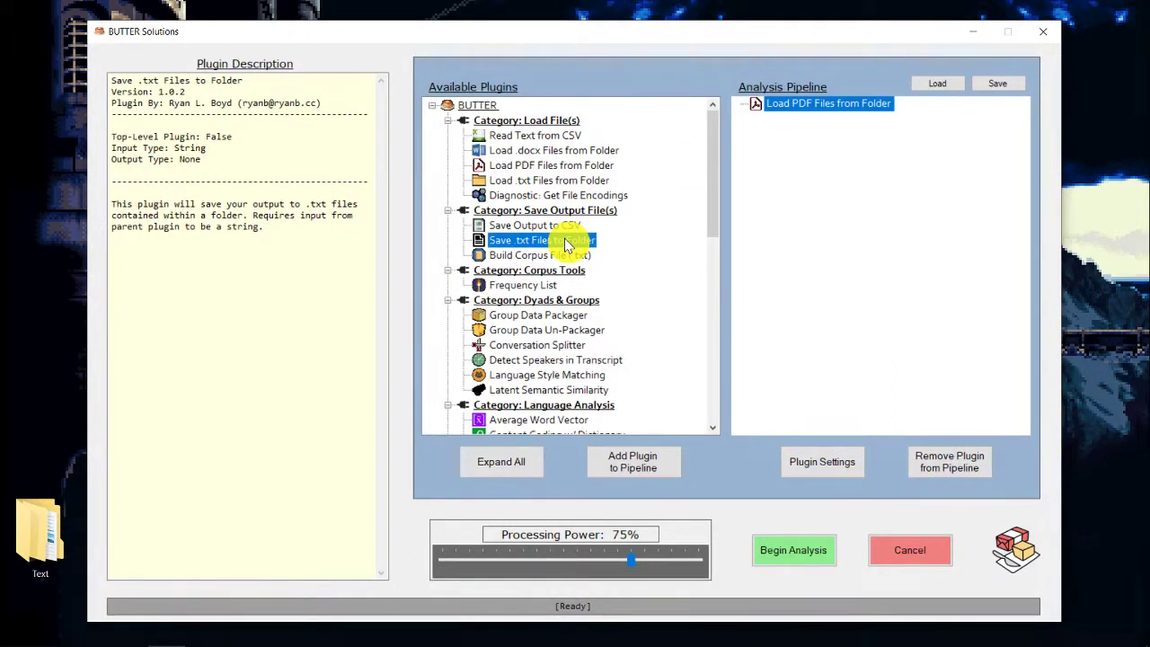
pyautogui.doubleClick(566, 243)
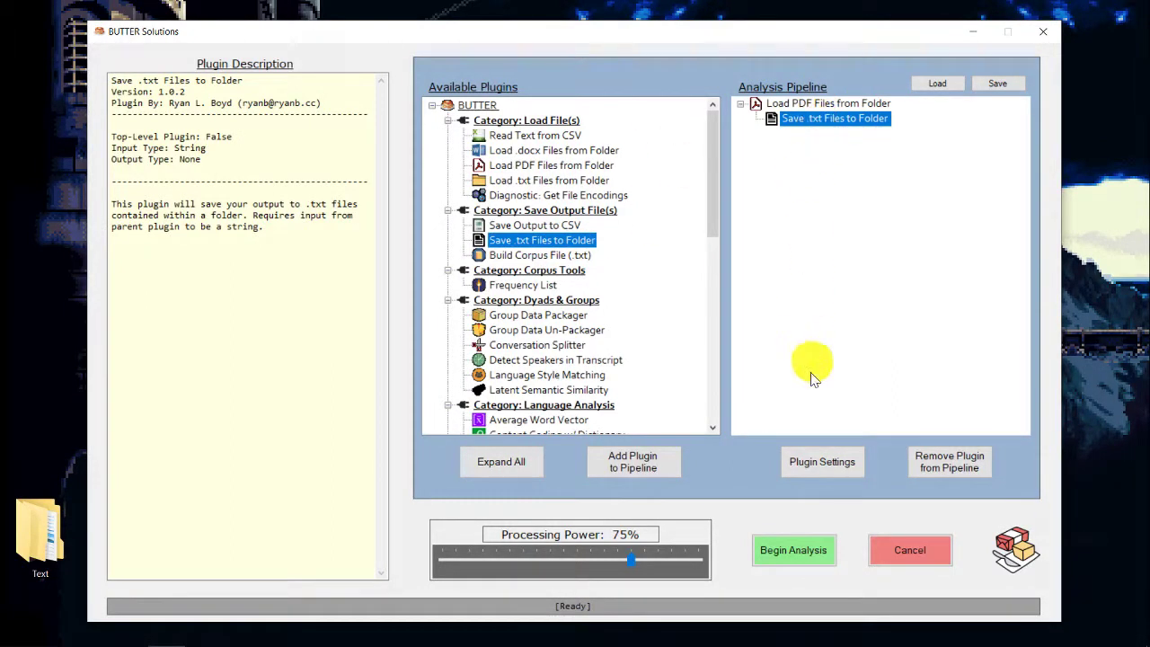
pyautogui.click(821, 464)
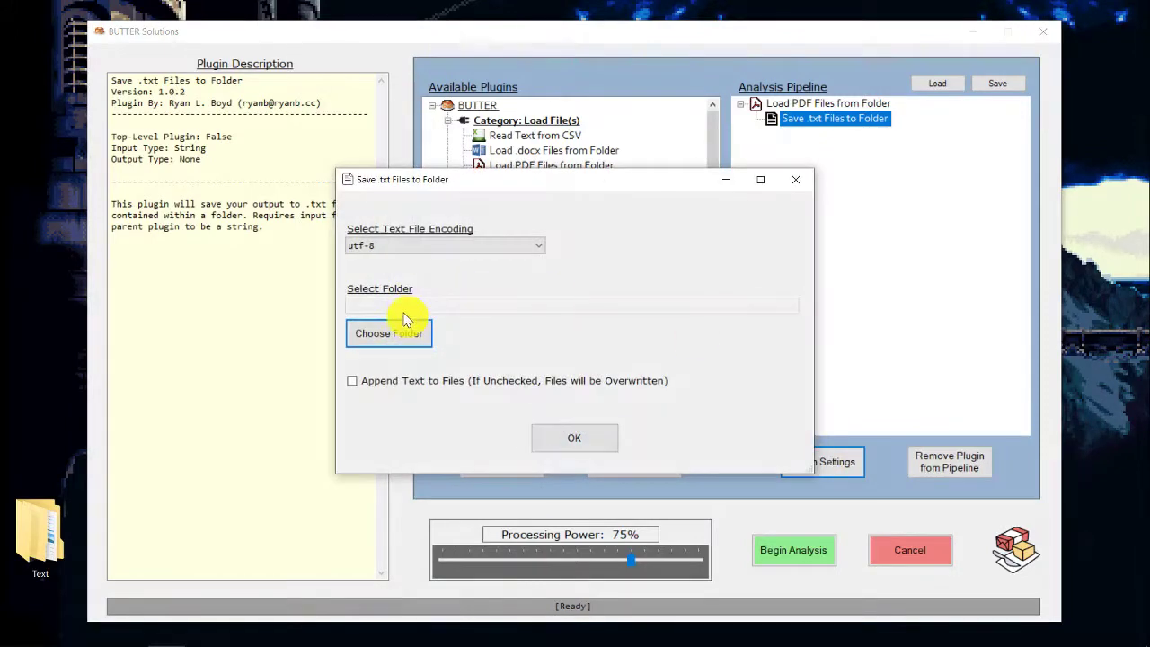
pyautogui.click(389, 334)
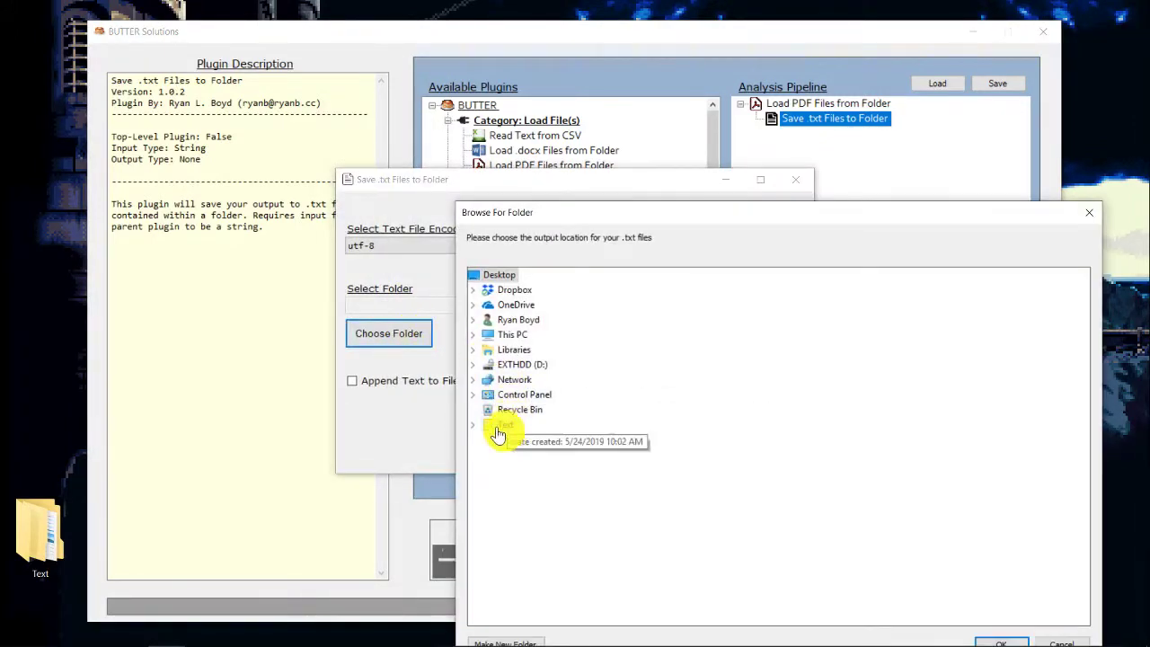
pyautogui.doubleClick(493, 424)
pyautogui.moveTo(607, 218); pyautogui.dragTo(557, 98)
pyautogui.click(455, 524)
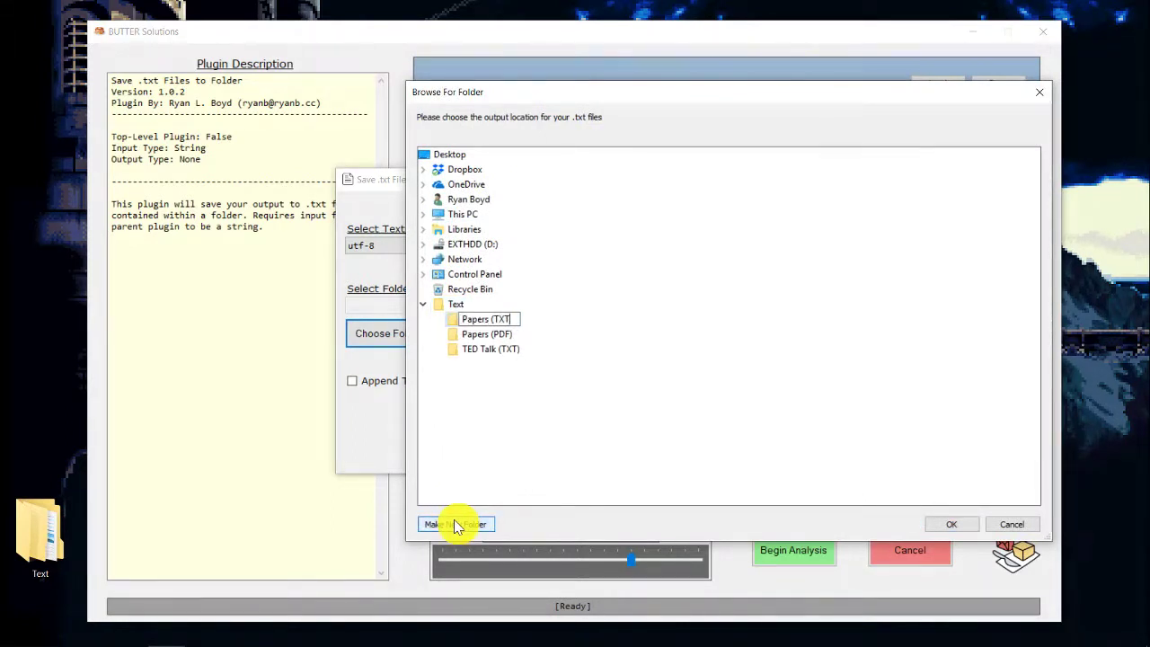
pyautogui.write('Papers (TXT)')
pyautogui.press('Return')
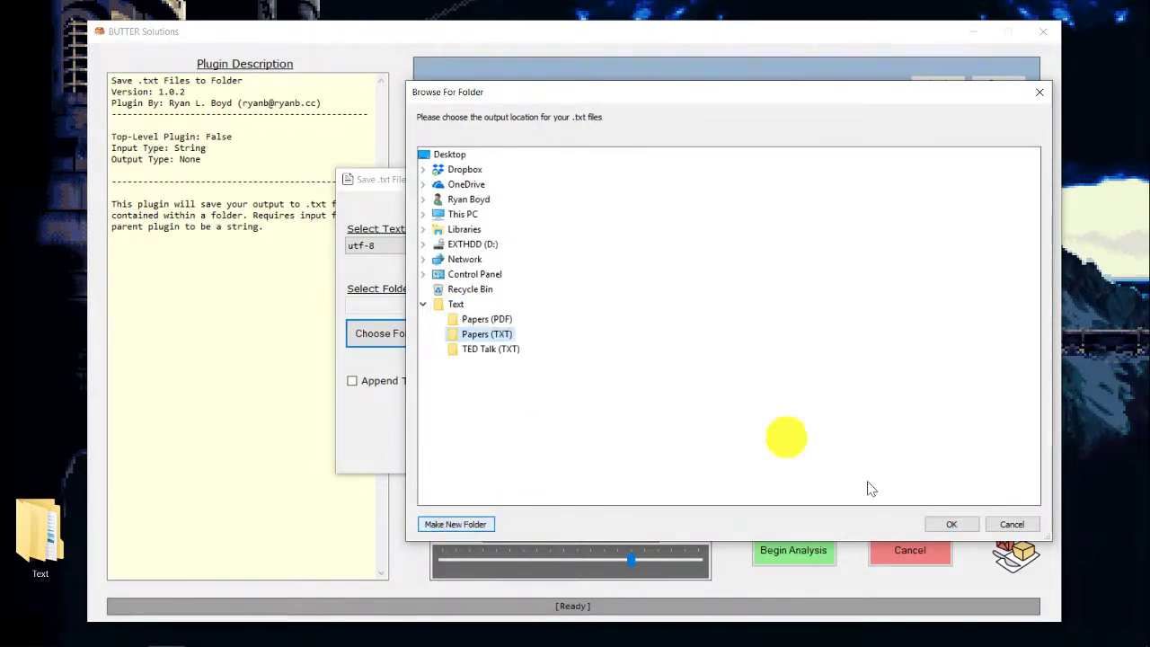
pyautogui.click(952, 524)
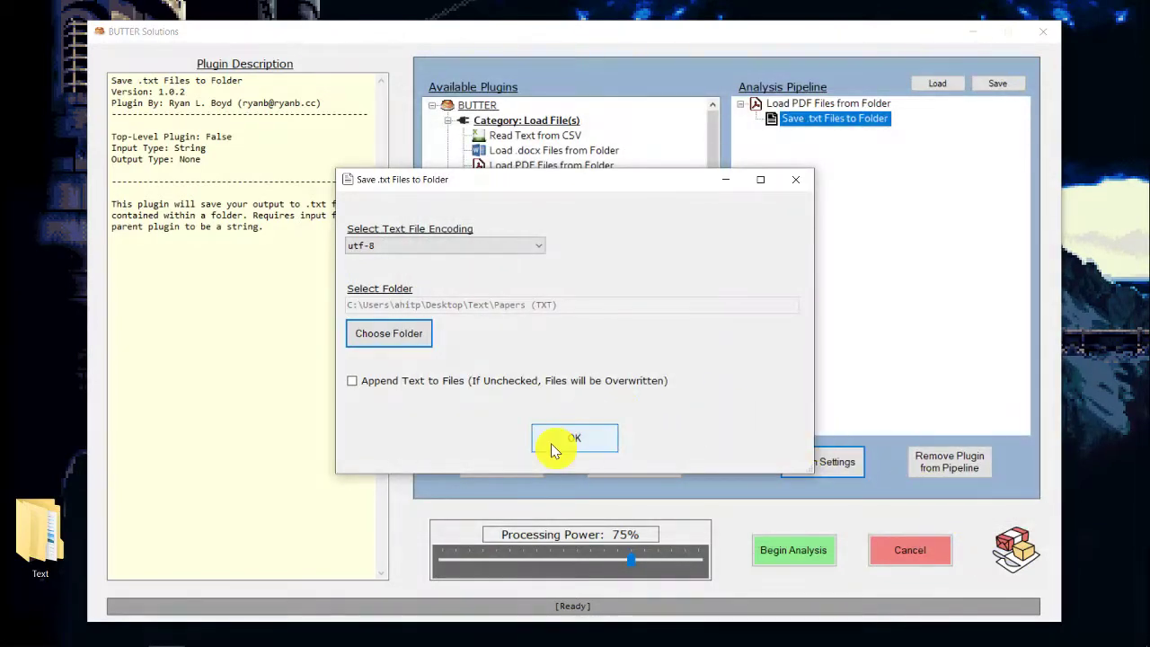
pyautogui.click(574, 439)
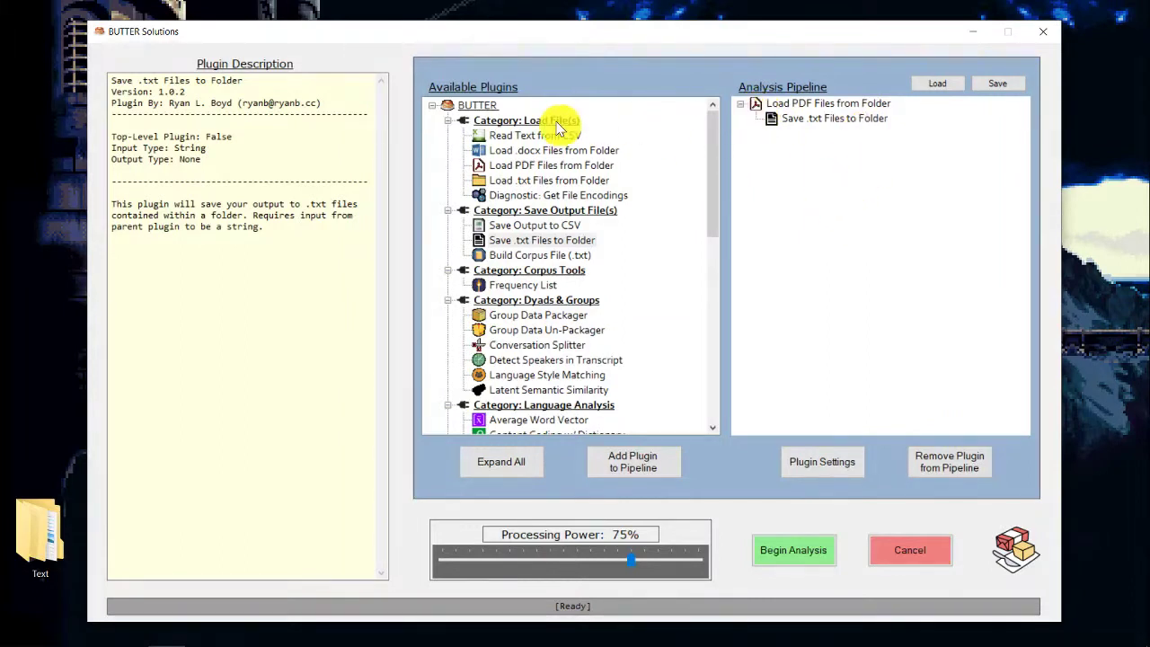
# Add Load .txt Files from Folder as a second top-level plugin in the pipeline, with Save Output to CSV nested beneath it
pyautogui.click(519, 183)
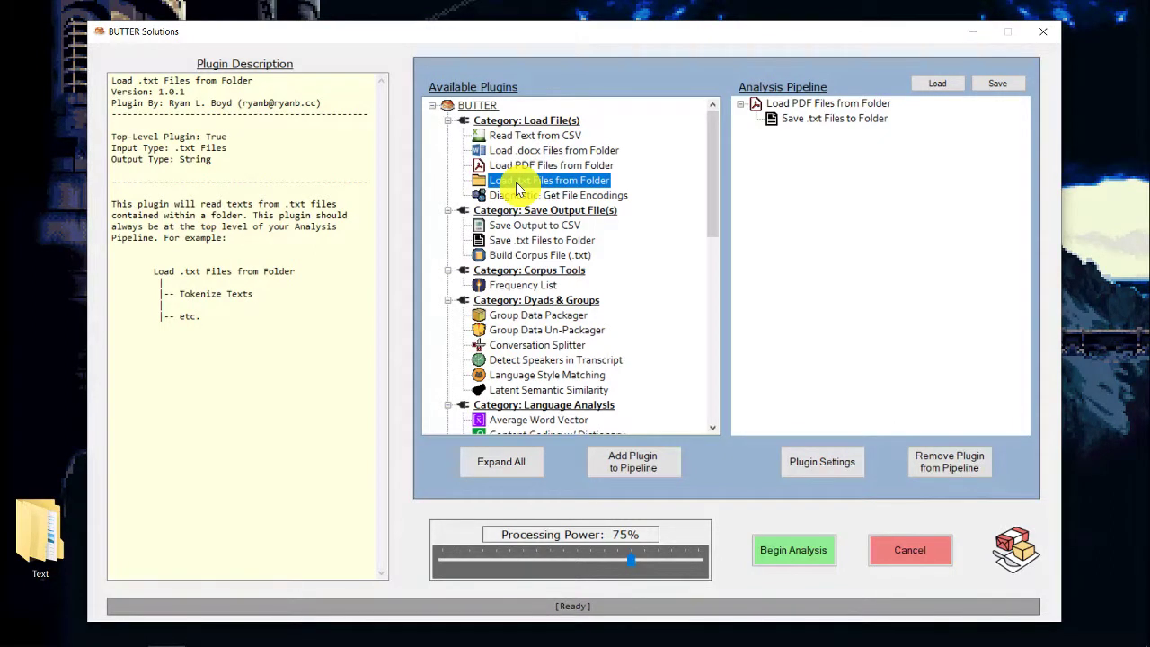
pyautogui.doubleClick(516, 181)
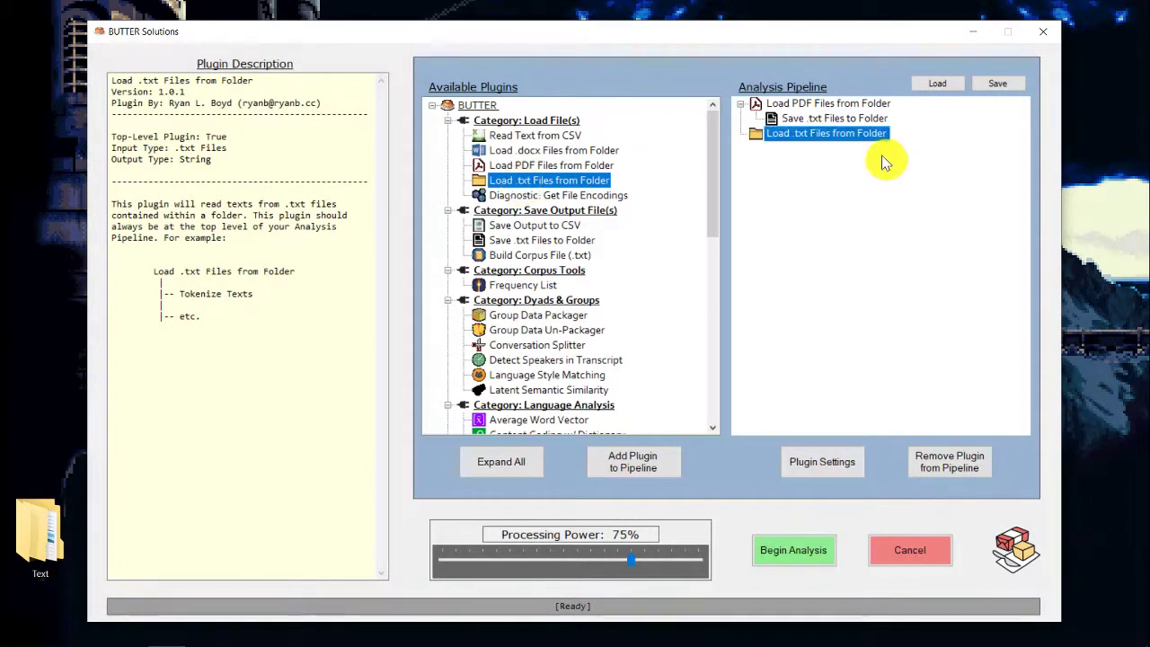
pyautogui.click(803, 170)
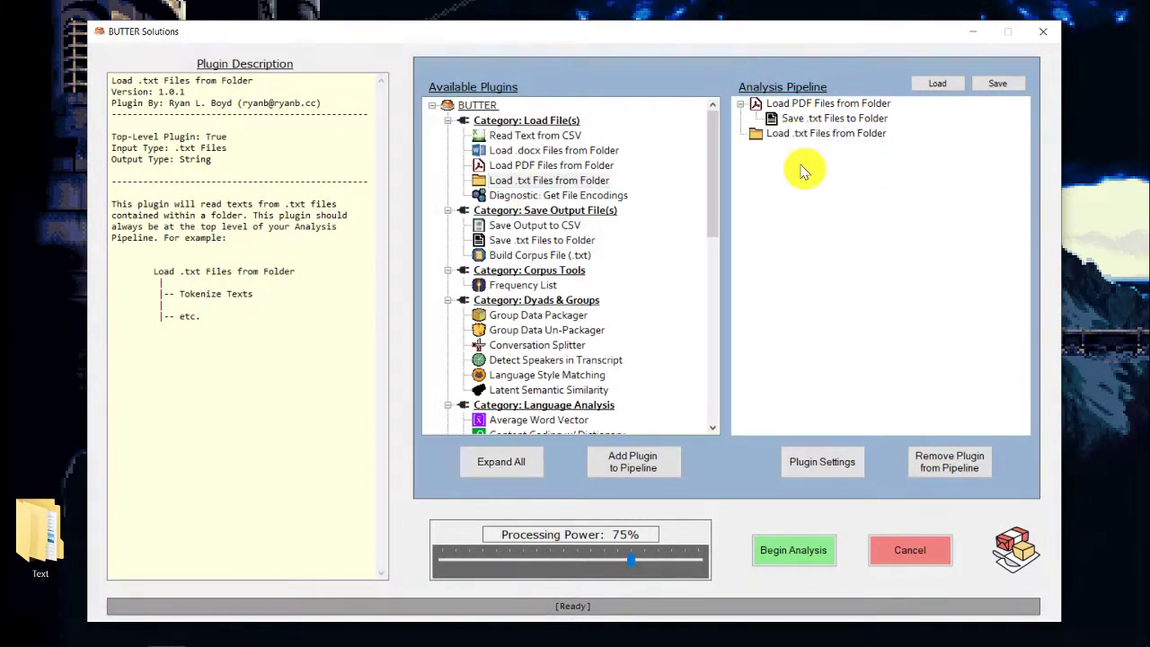
pyautogui.click(785, 133)
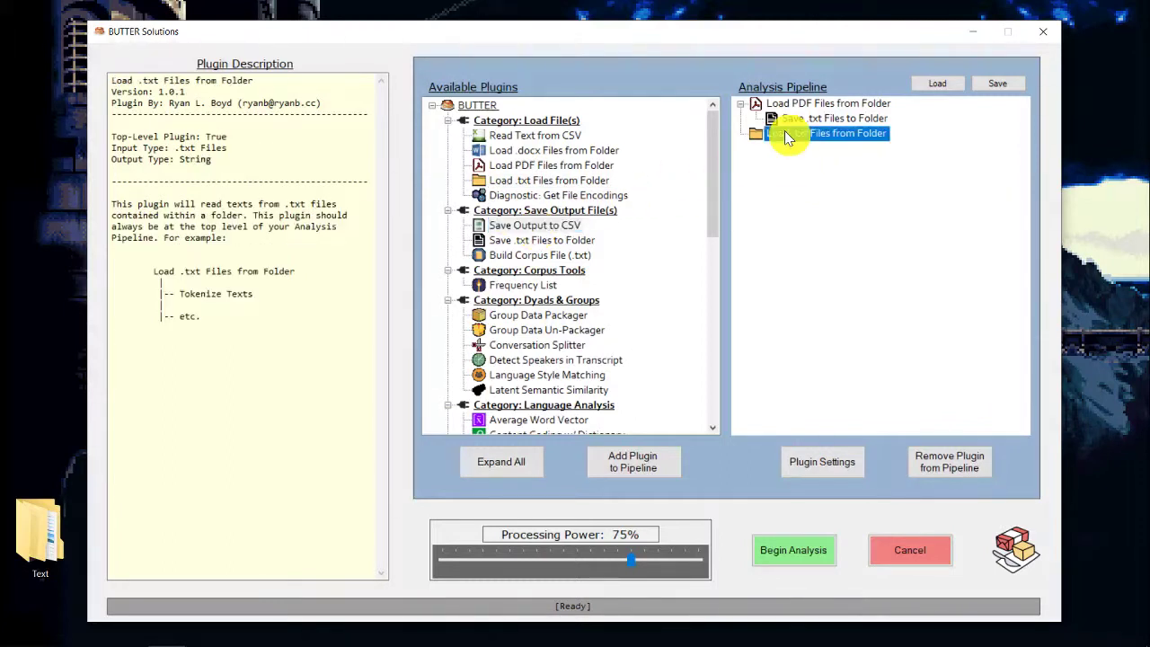
pyautogui.click(643, 462)
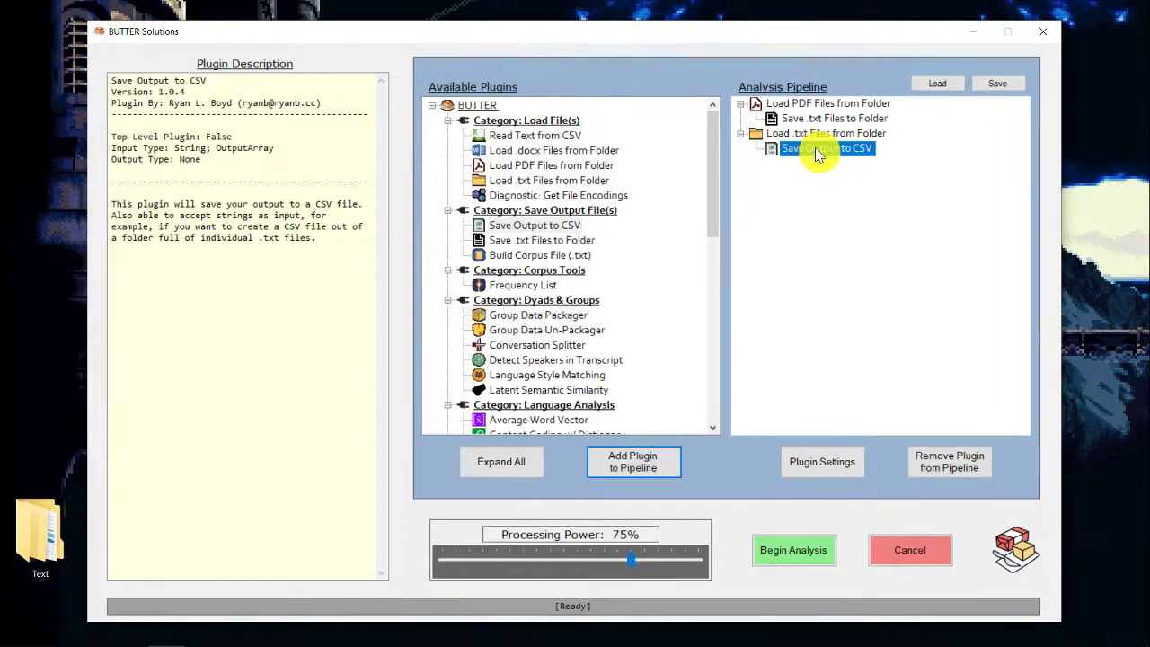
# Set the output file of Save Output to CSV to TED Talks.csv in the desktop Text folder
pyautogui.click(828, 463)
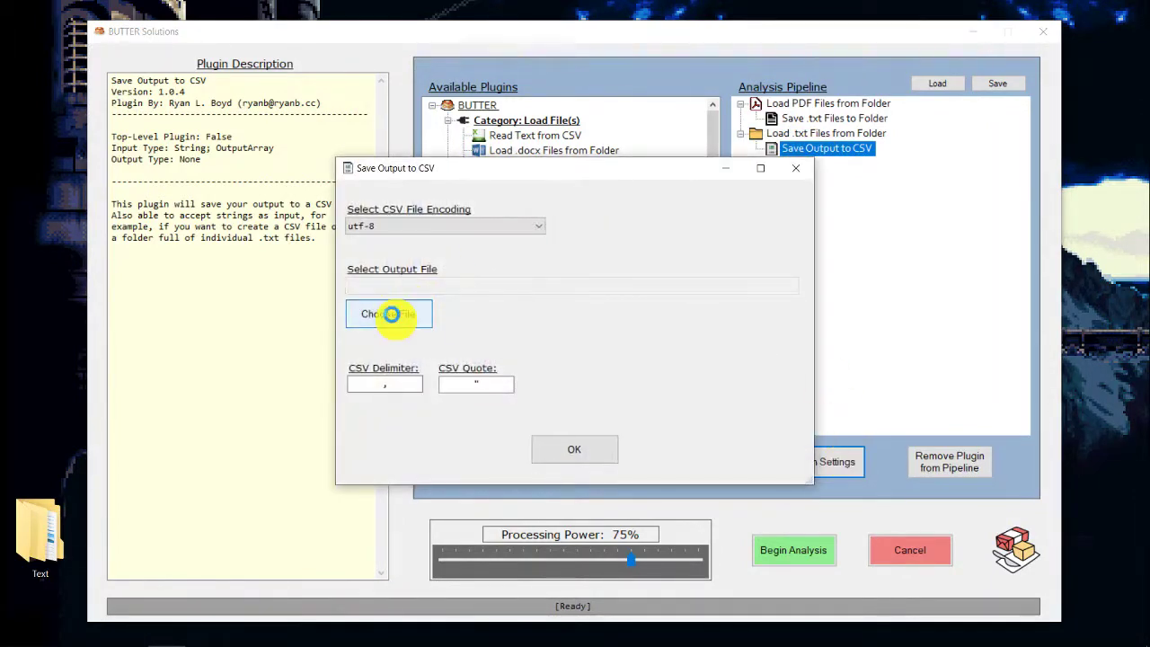
pyautogui.click(393, 314)
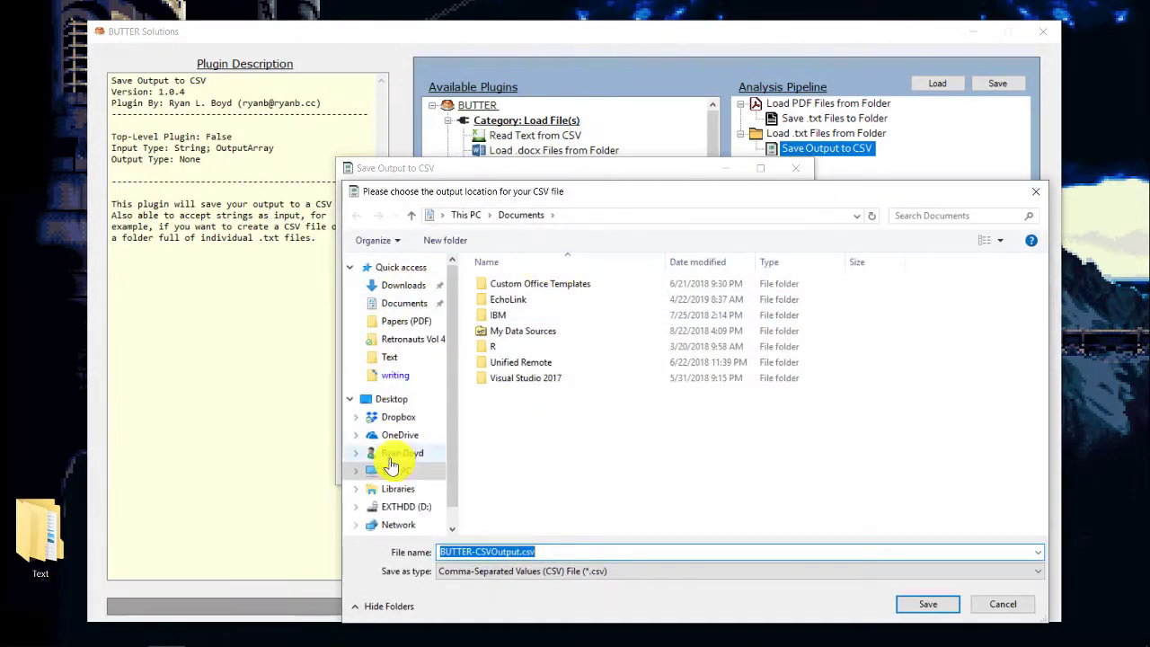
pyautogui.scroll(-1, 387, 467)
pyautogui.click(388, 520)
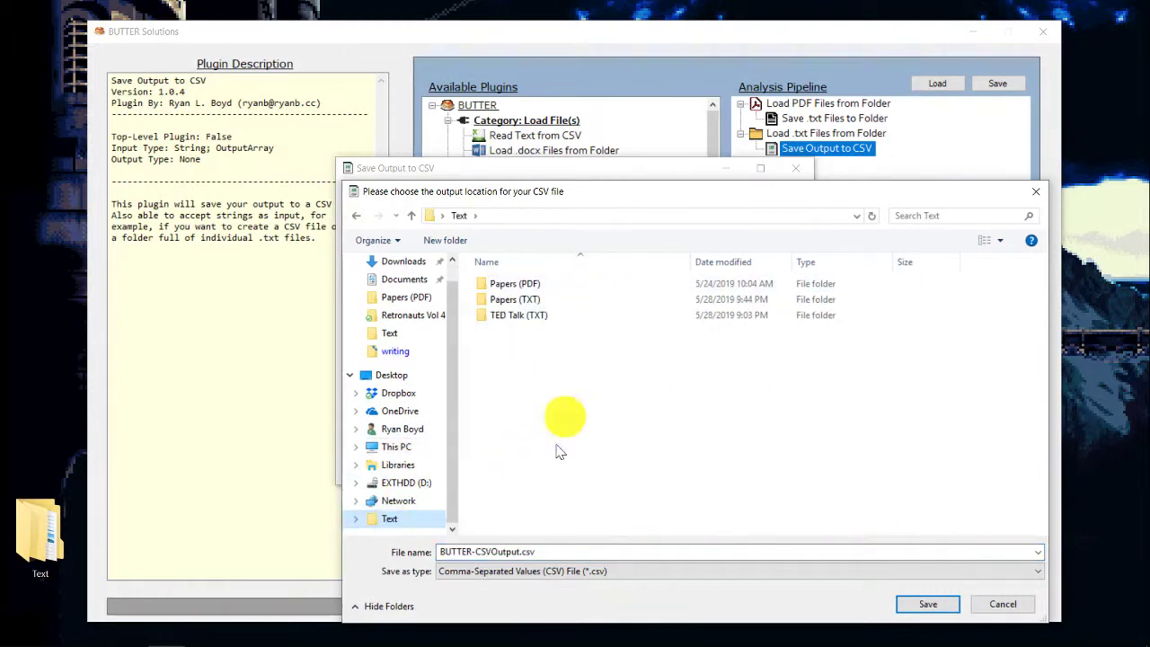
pyautogui.click(519, 552)
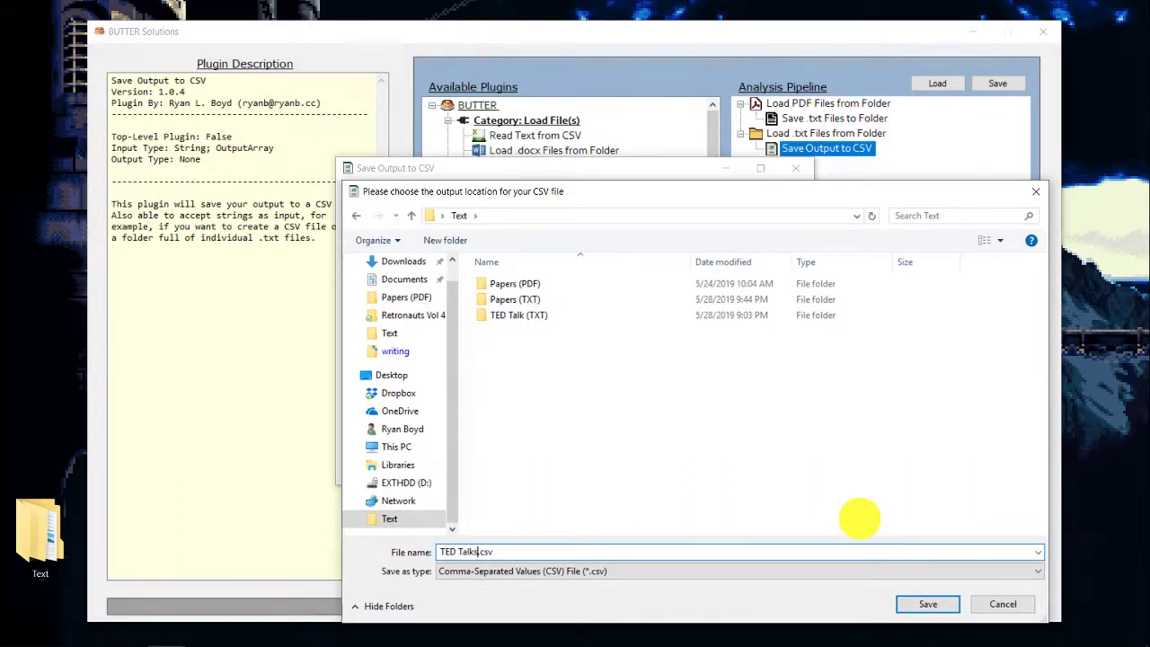
pyautogui.click(924, 601)
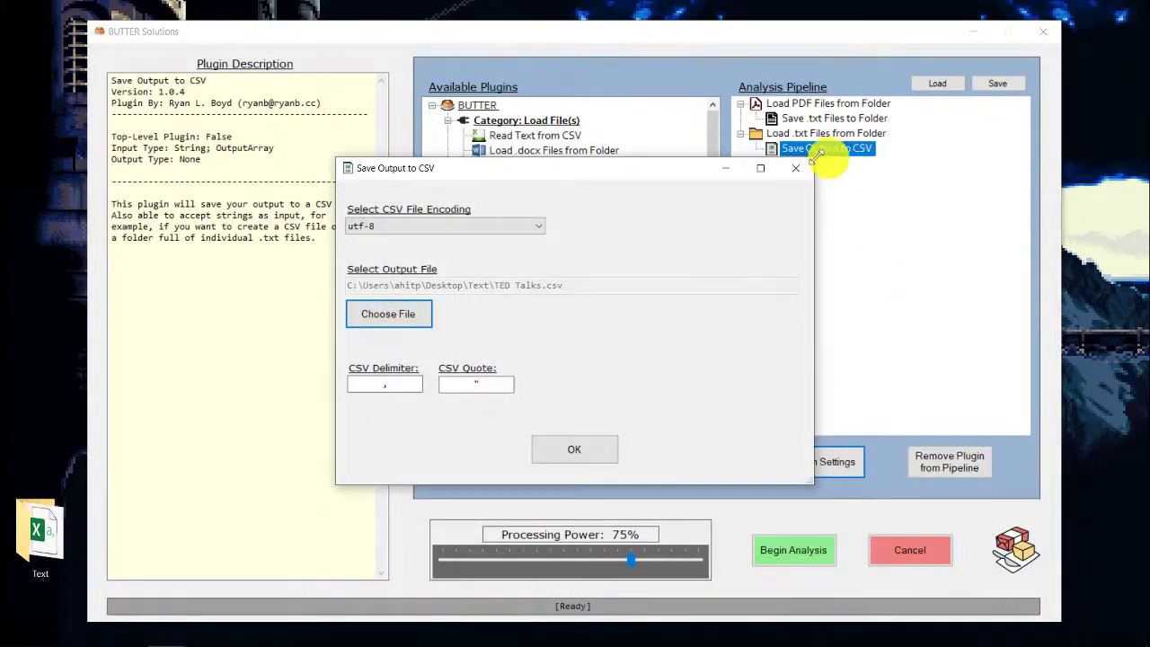
pyautogui.click(578, 451)
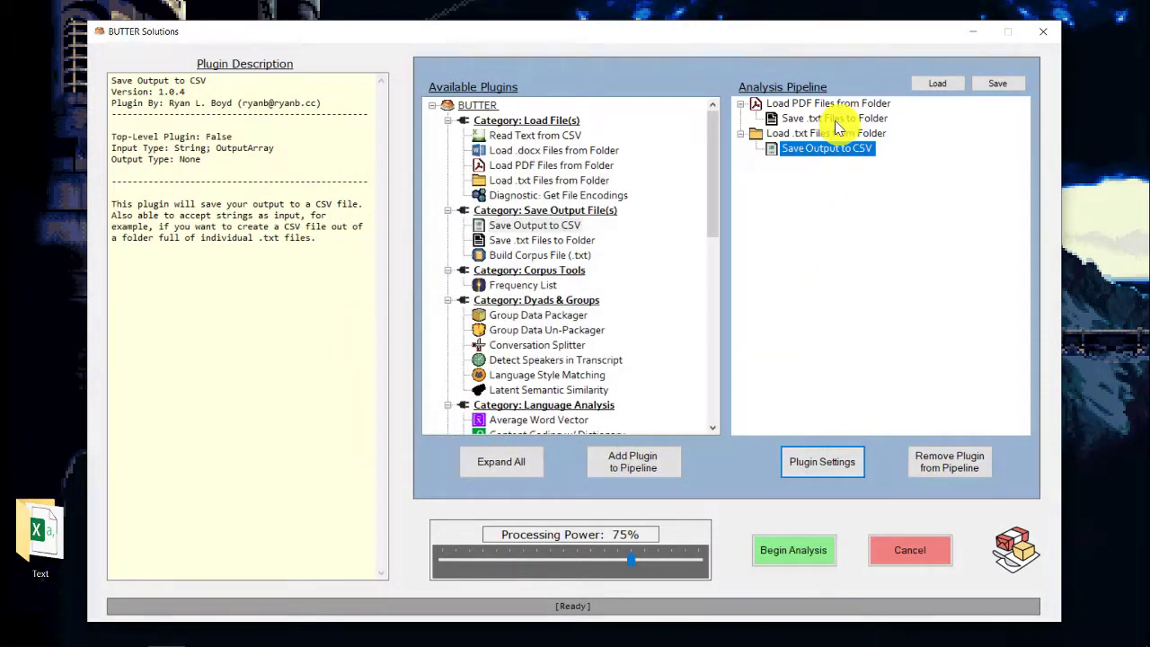
# Configure Load .txt Files from Folder to read the TED Talk (TXT) folder inside the desktop Text folder
pyautogui.click(825, 133)
pyautogui.click(845, 464)
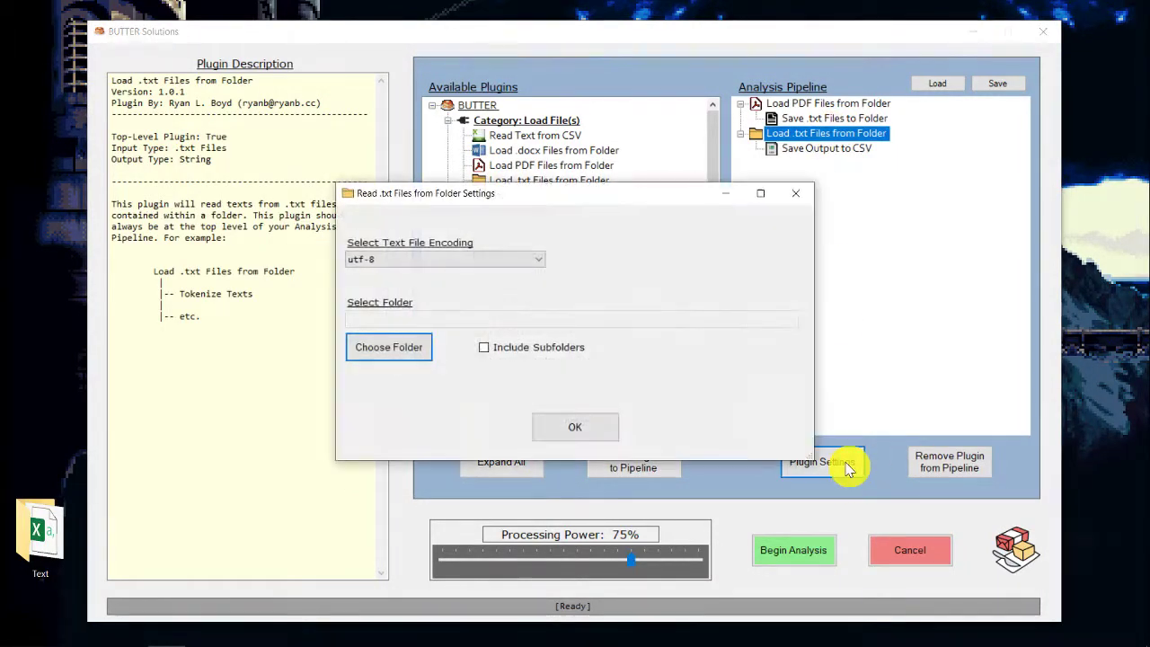
pyautogui.click(415, 350)
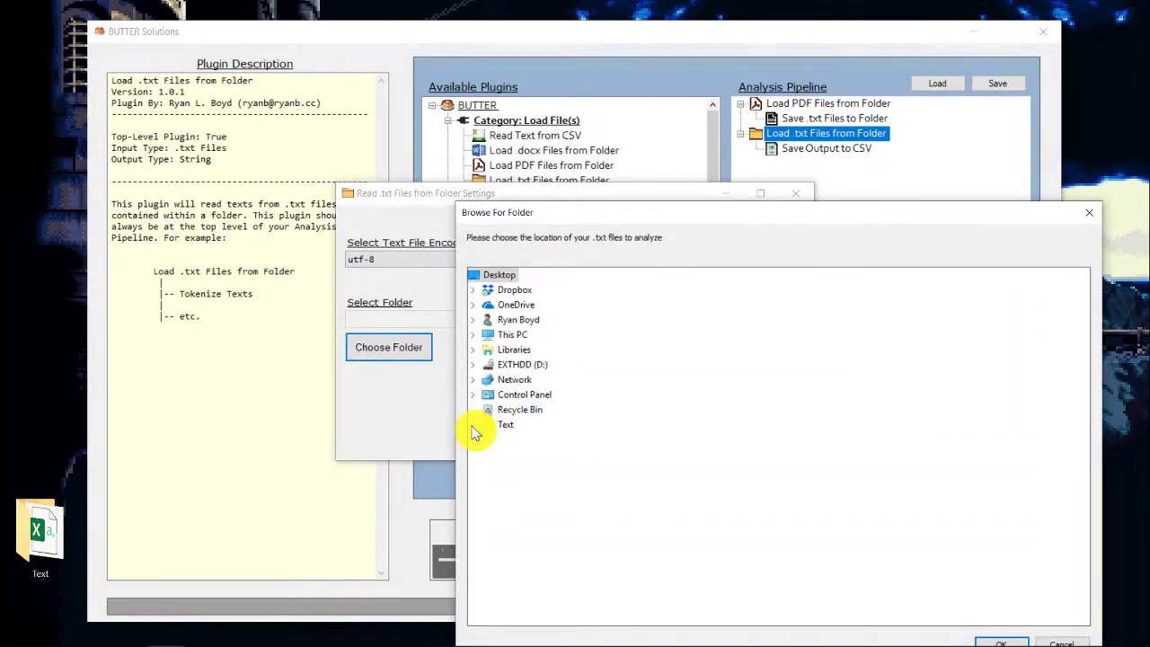
pyautogui.click(544, 467)
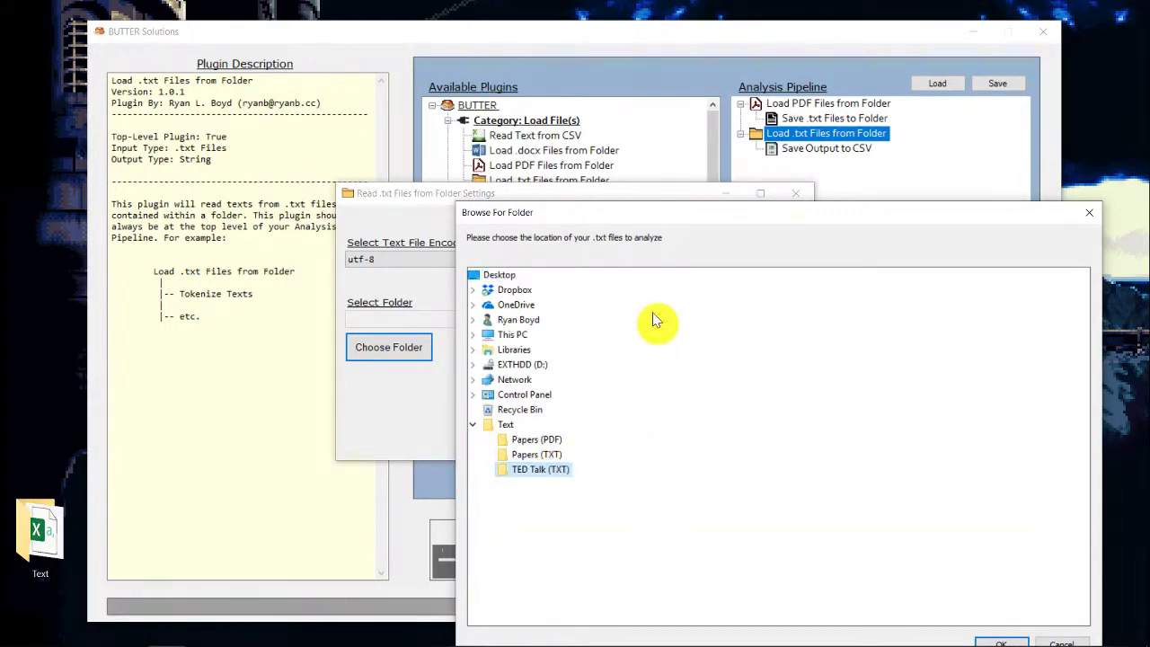
pyautogui.moveTo(645, 225); pyautogui.dragTo(575, 103)
pyautogui.click(932, 524)
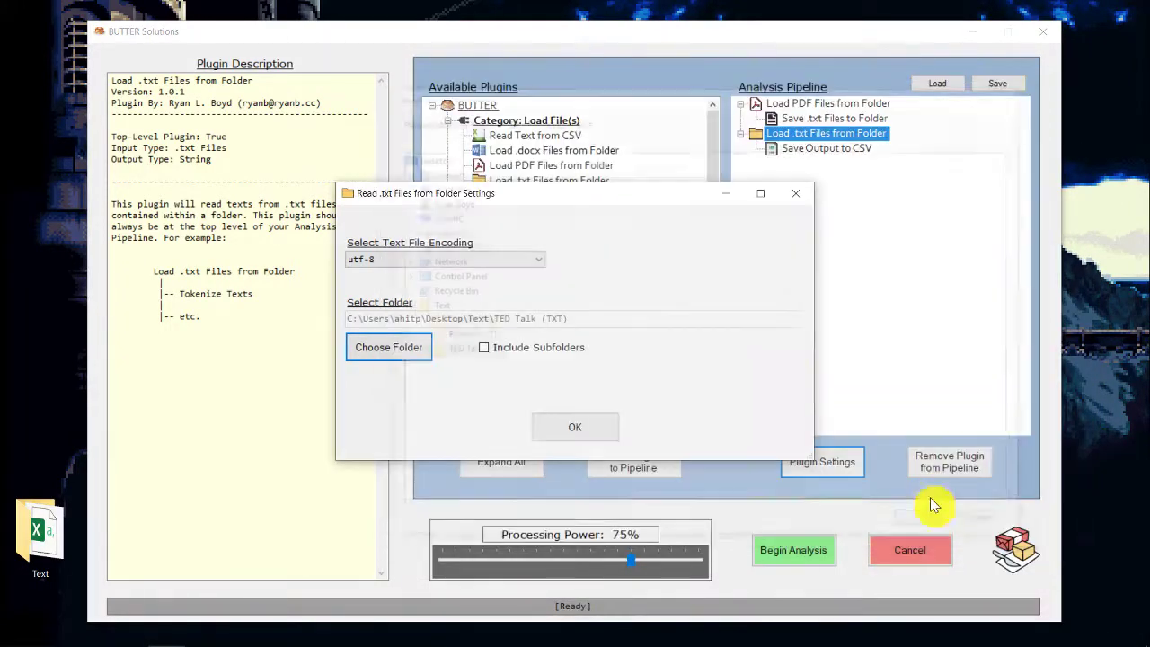
pyautogui.click(578, 431)
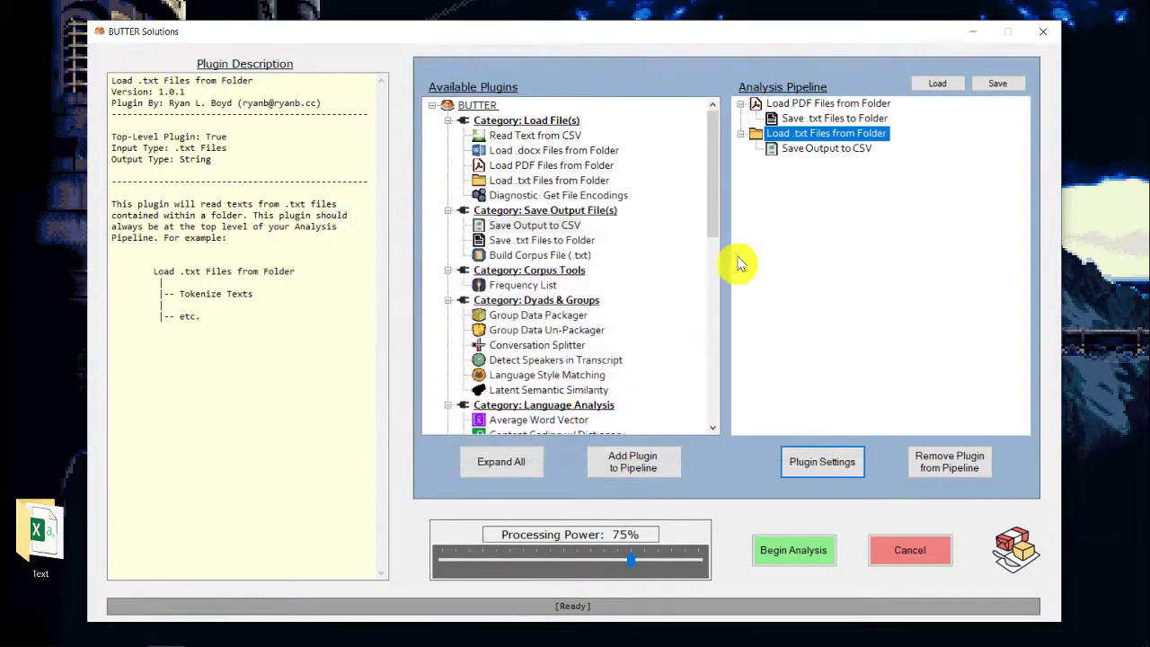
# Review the pipeline's two branches, checking the order of the PDF loading, text saving and .txt loading plugins
pyautogui.click(847, 218)
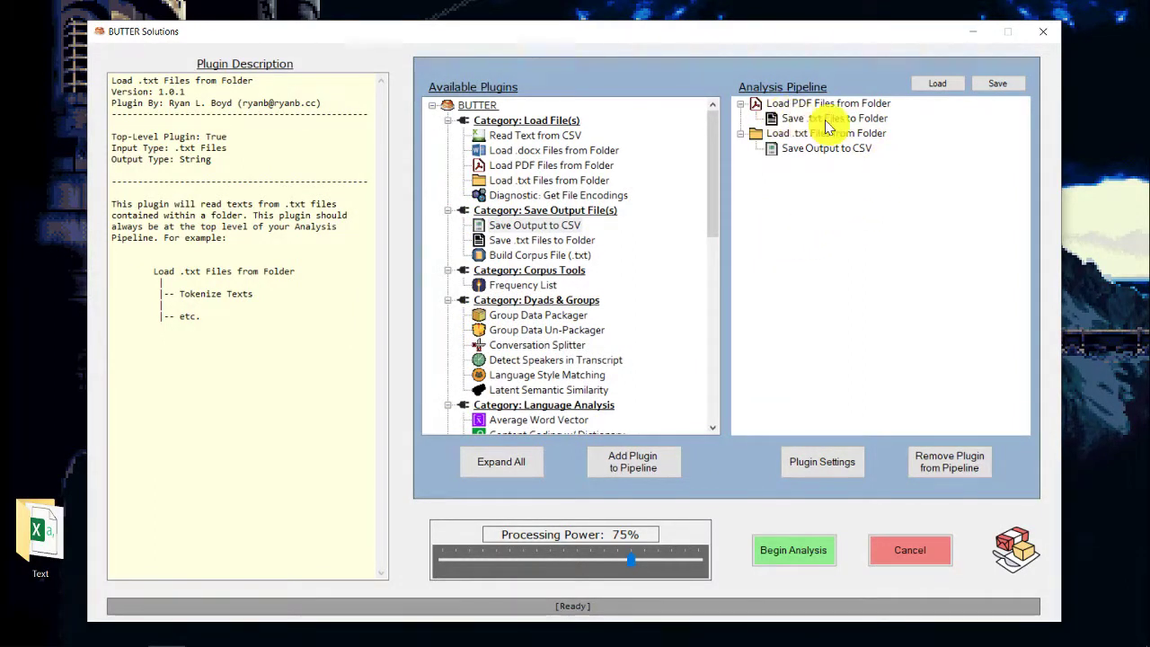
pyautogui.click(786, 104)
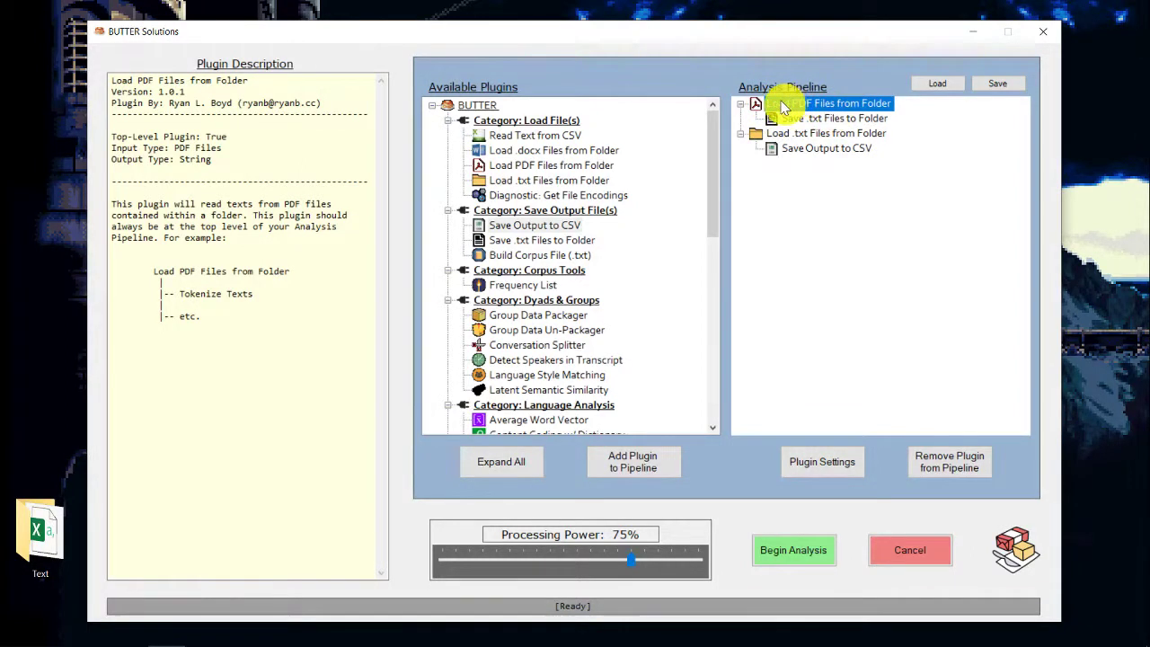
pyautogui.click(789, 117)
pyautogui.click(775, 106)
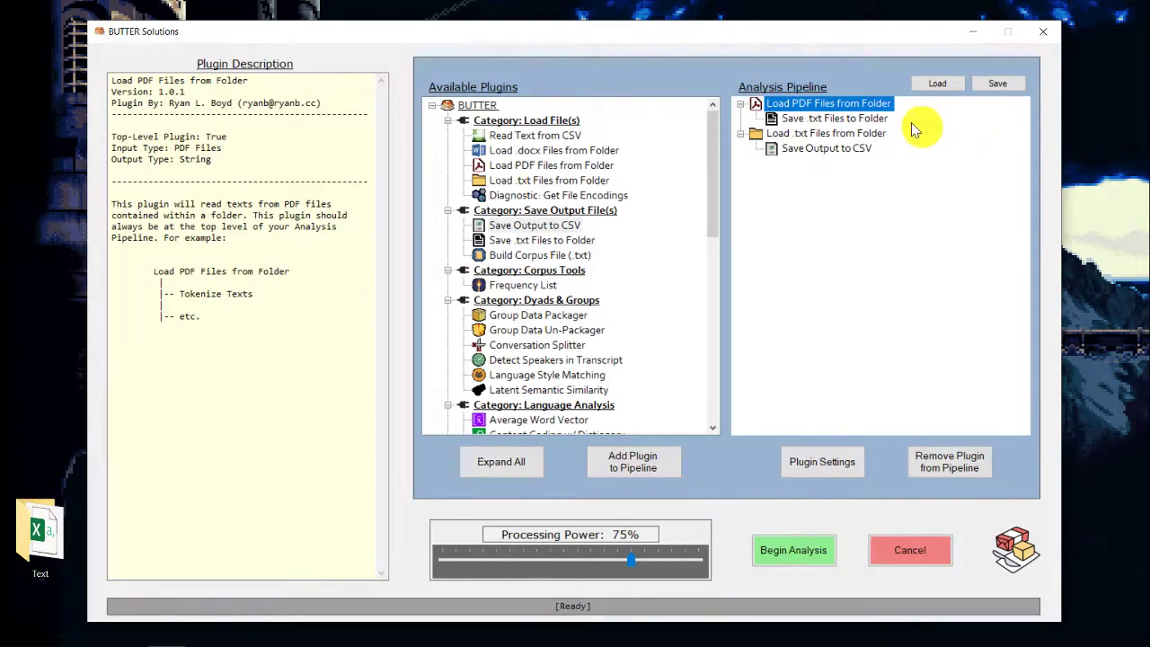
pyautogui.click(769, 136)
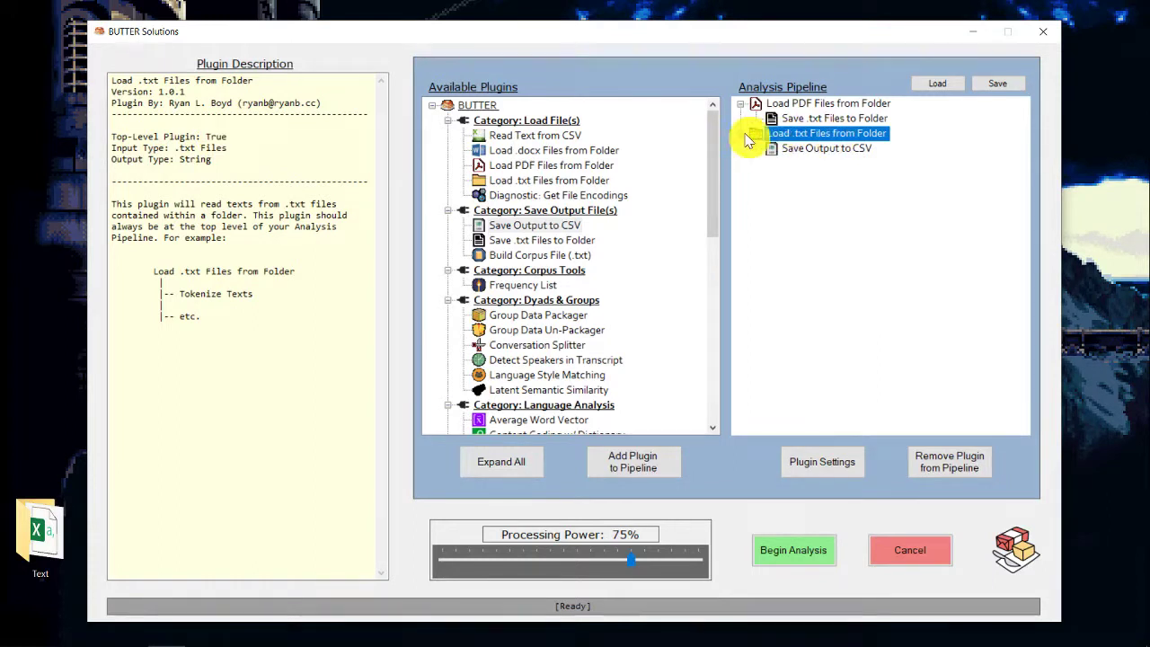
pyautogui.click(793, 105)
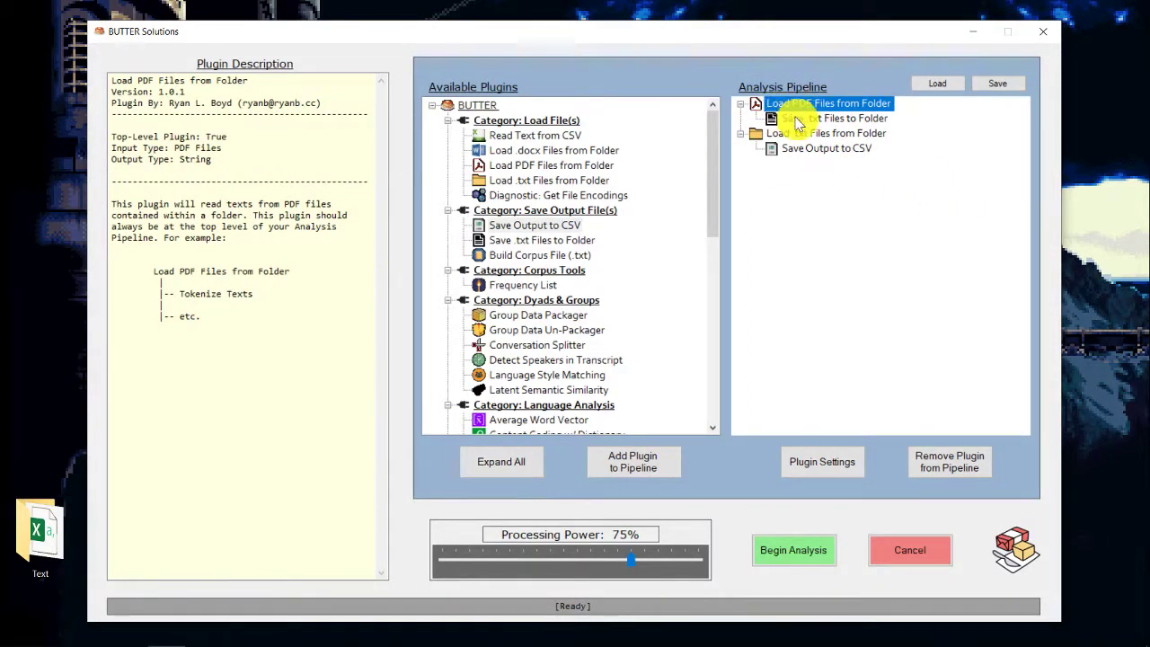
# Check the pipeline's PDF and .txt loading branches, then run the analysis on both
pyautogui.click(842, 120)
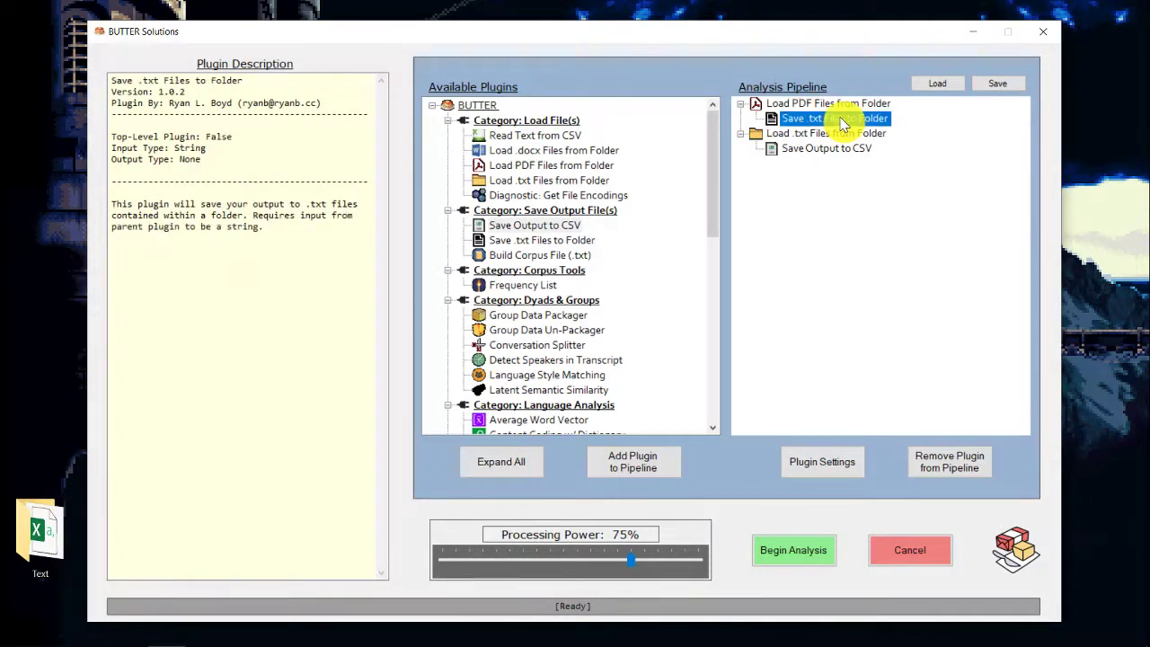
pyautogui.click(807, 105)
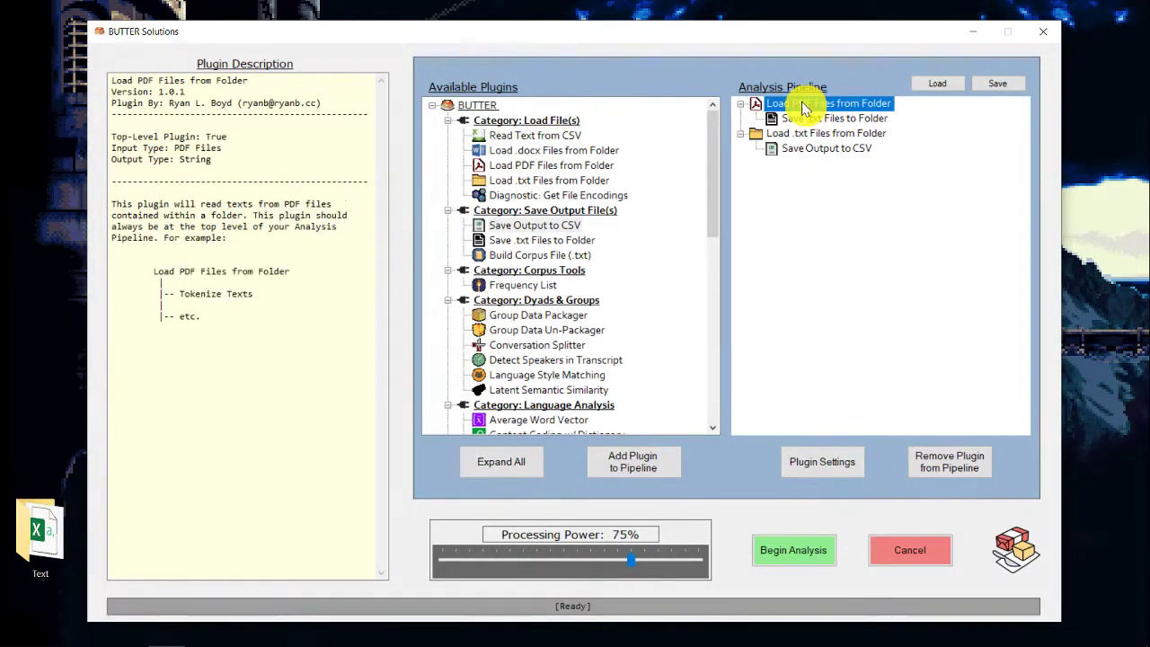
pyautogui.click(740, 104)
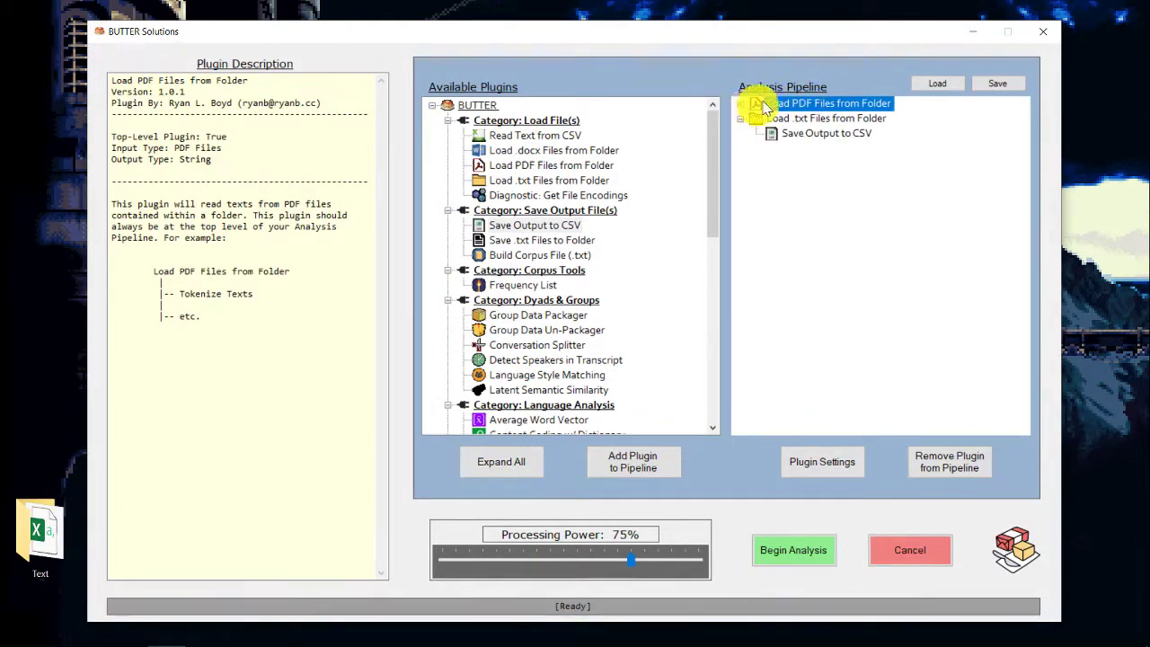
pyautogui.click(761, 117)
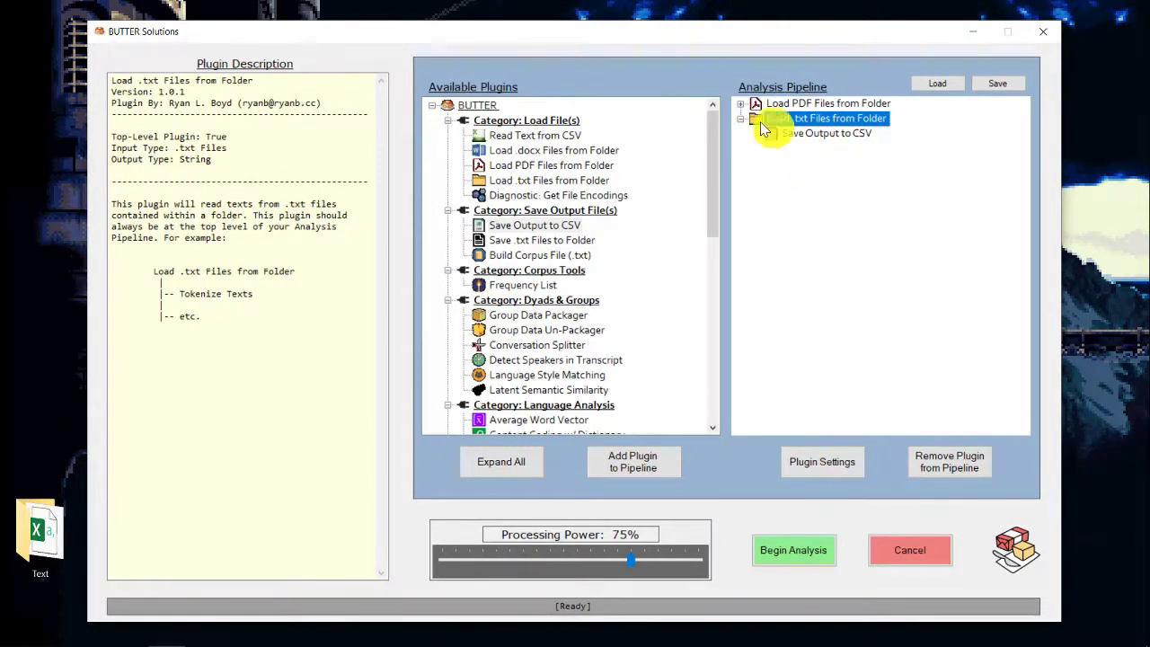
pyautogui.click(741, 104)
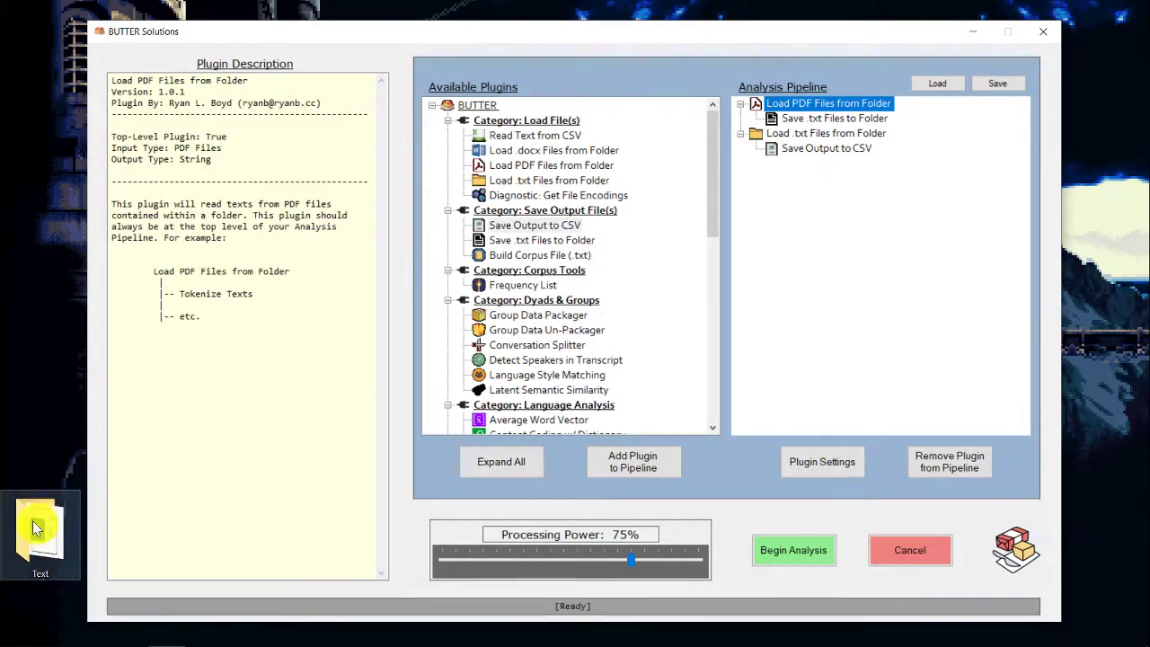
pyautogui.click(808, 551)
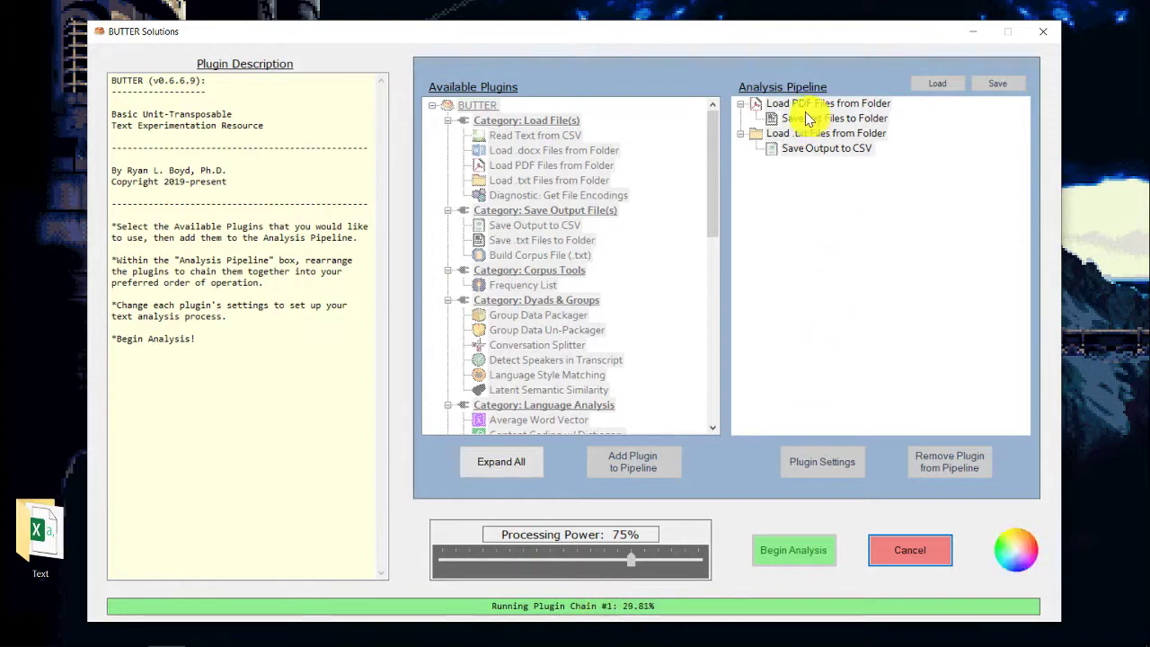
# Open the desktop Text folder and shrink and reposition its window so the pipeline and progress bar stay in view
pyautogui.doubleClick(34, 526)
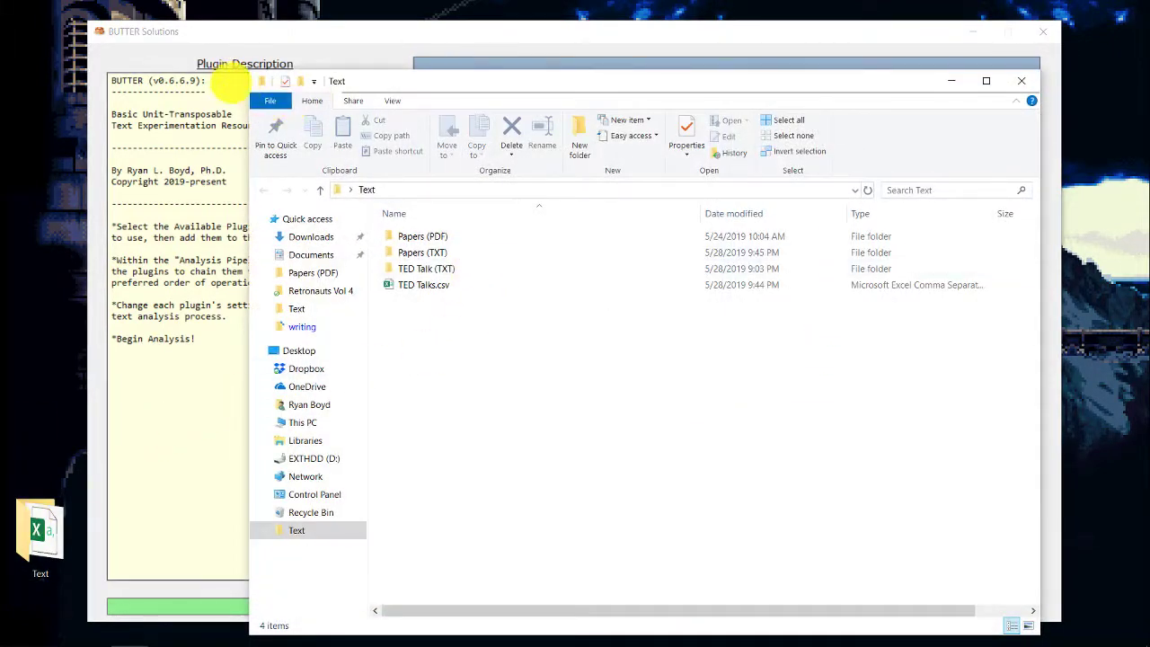
pyautogui.moveTo(252, 69); pyautogui.dragTo(500, 282)
pyautogui.moveTo(632, 301); pyautogui.dragTo(210, 66)
pyautogui.click(241, 230)
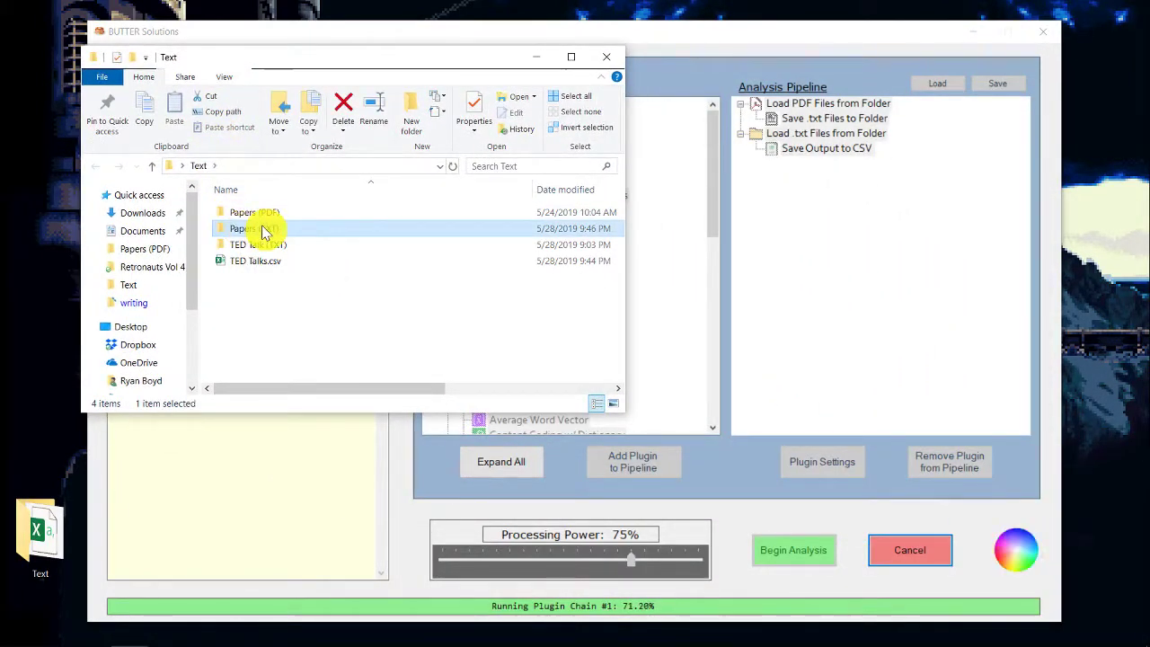
# Open the 2005 Quality of Life .pdf.txt file from the Papers (TXT) folder and read through its extracted text
pyautogui.doubleClick(263, 232)
pyautogui.scroll(-4, 503, 234)
pyautogui.scroll(-8, 437, 326)
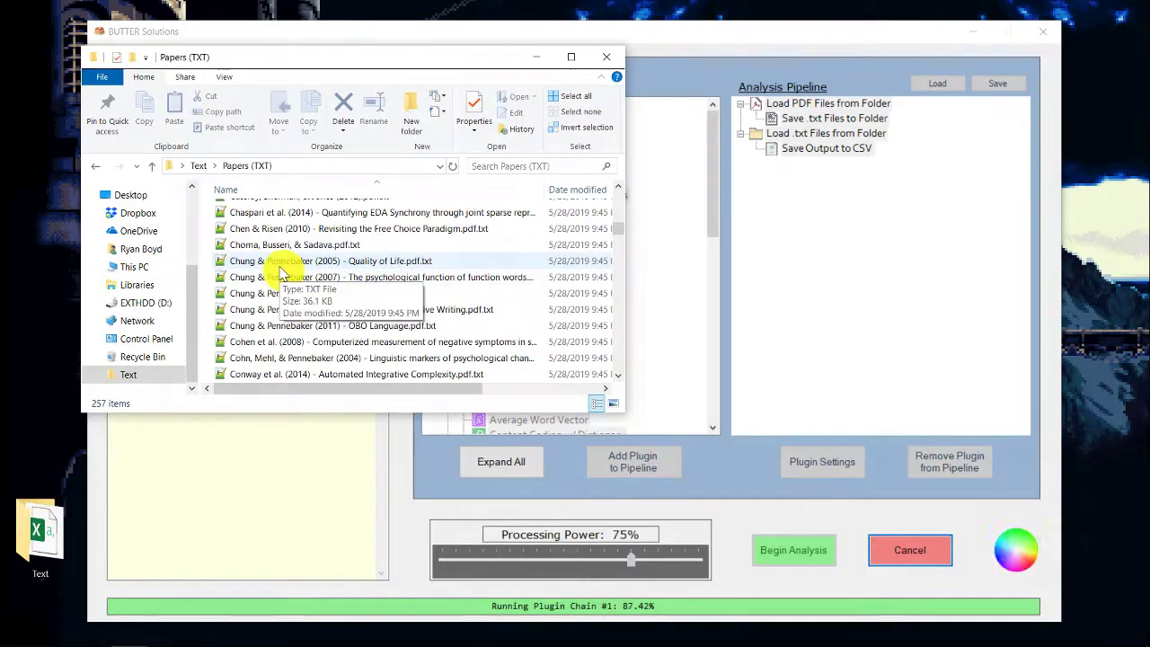
pyautogui.click(279, 266)
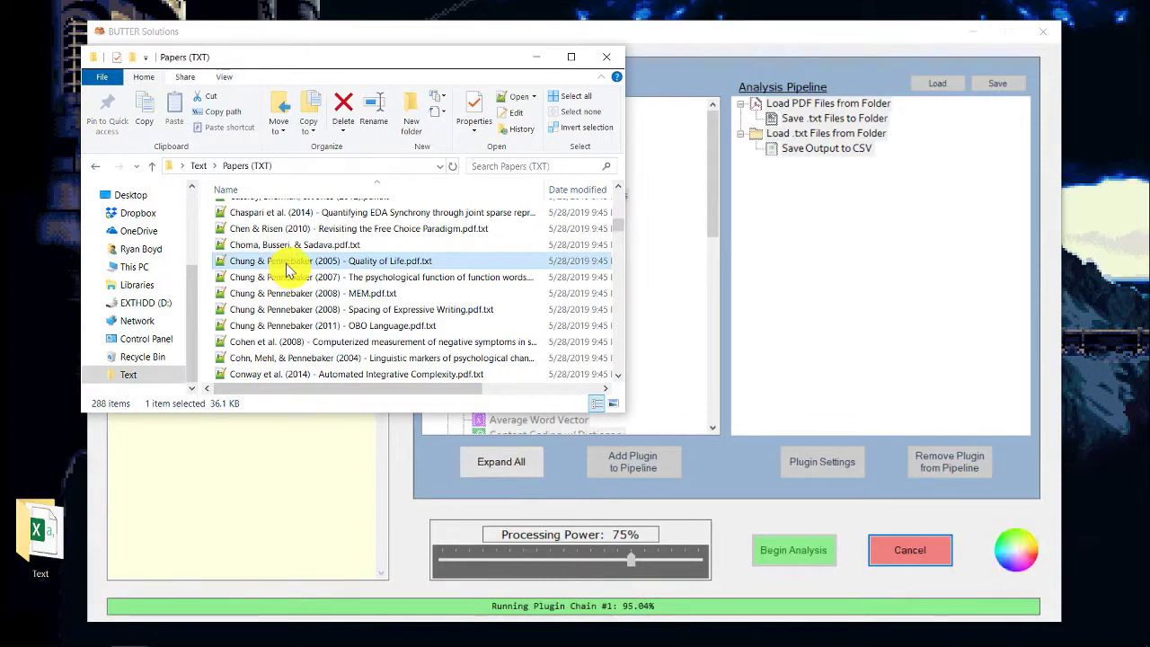
pyautogui.doubleClick(290, 267)
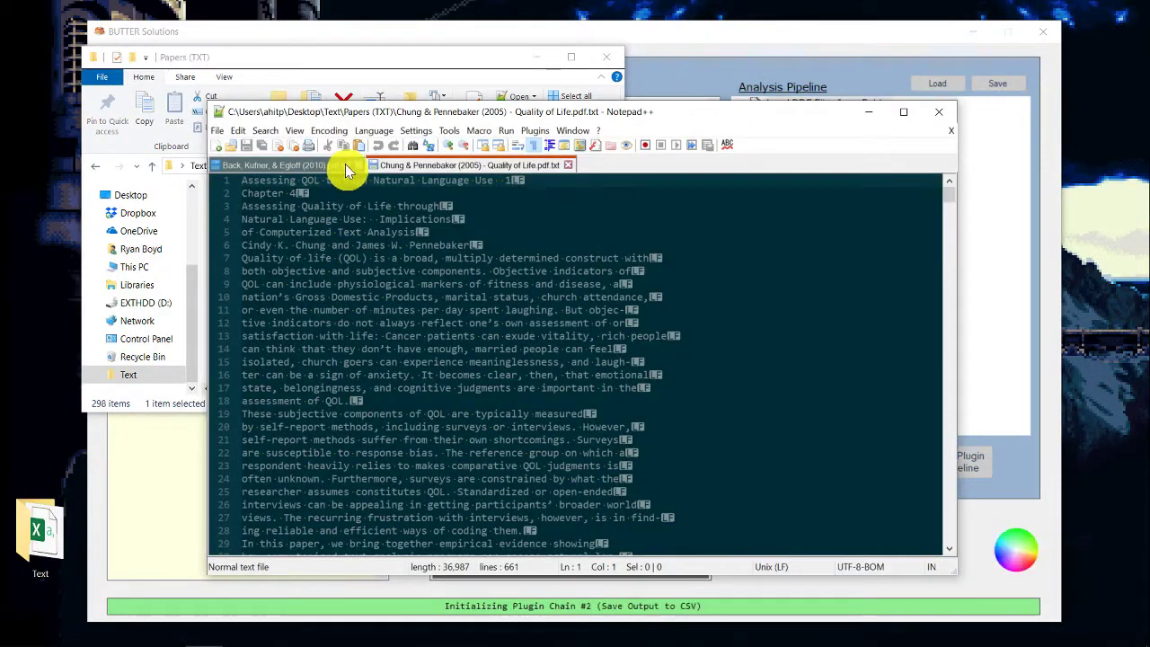
pyautogui.scroll(-20, 472, 297)
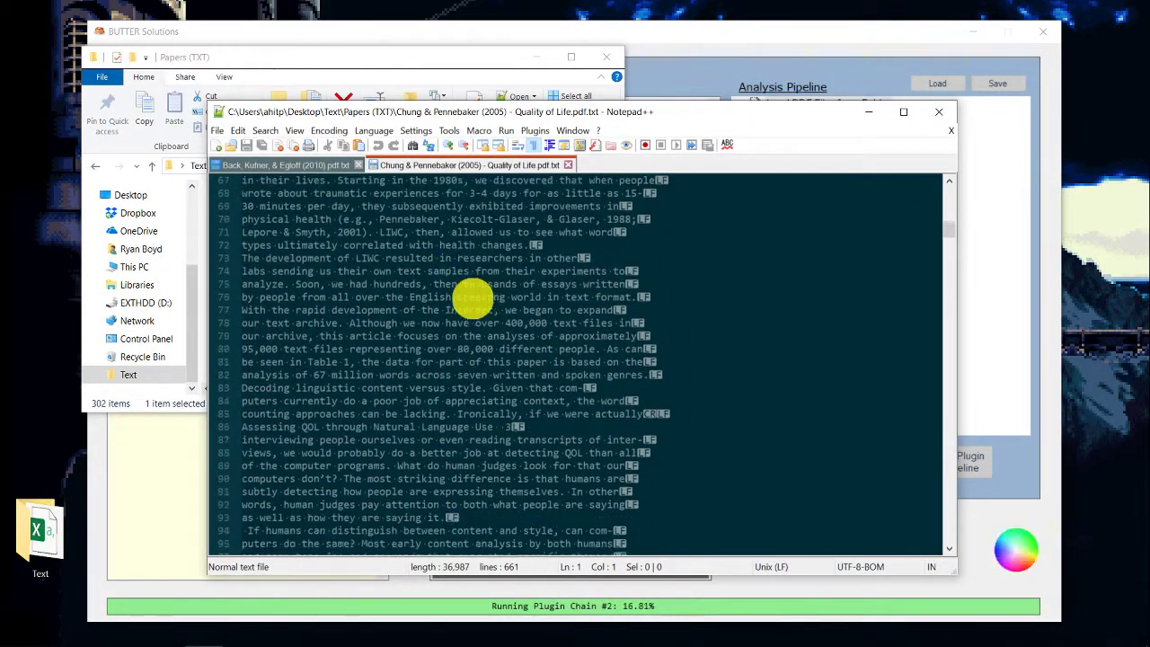
pyautogui.scroll(-12, 469, 297)
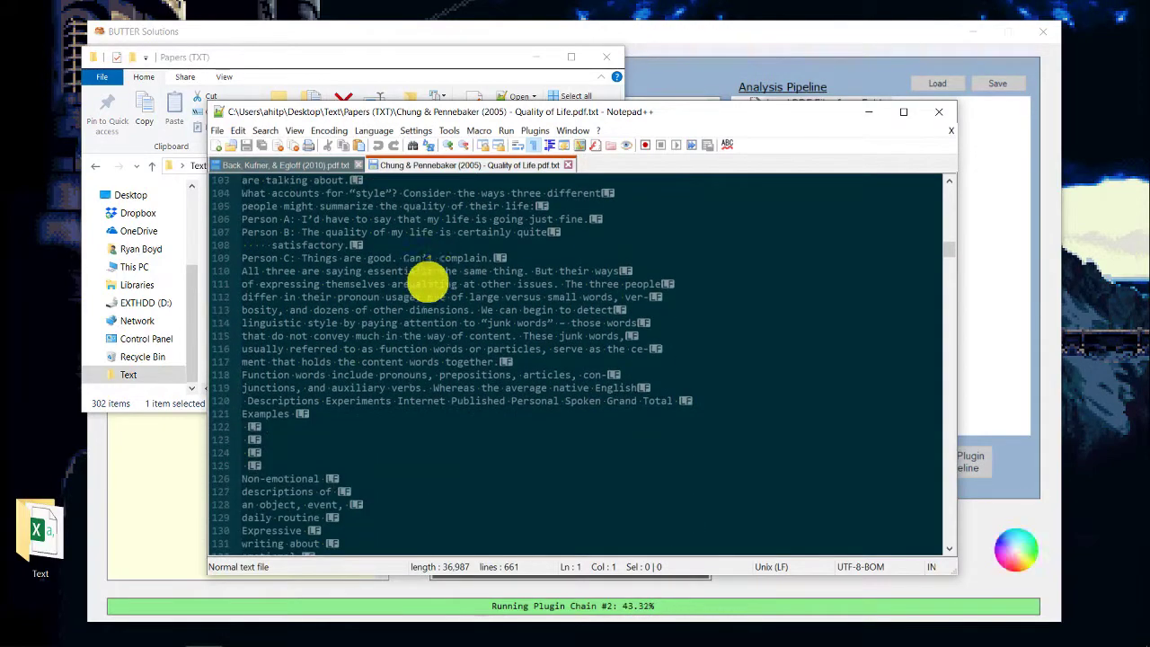
# Close the converted paper's text file and dismiss the analysis completion message
pyautogui.click(926, 111)
pyautogui.moveTo(372, 51); pyautogui.dragTo(318, 36)
pyautogui.click(654, 317)
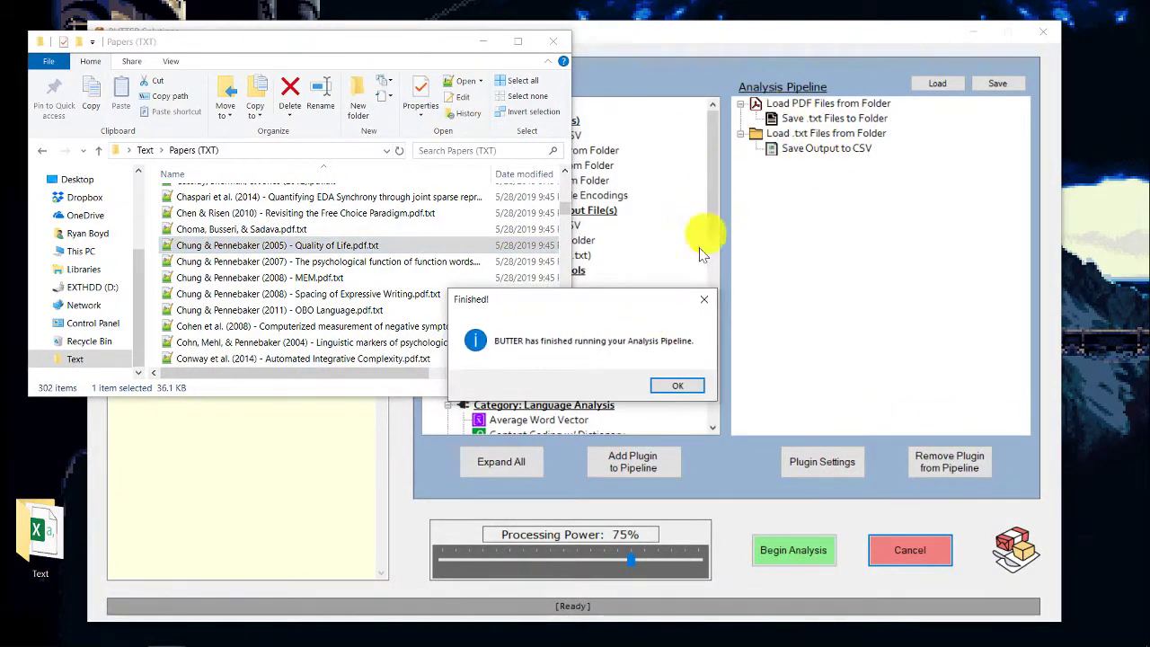
pyautogui.click(688, 384)
# Open TED Talks.csv from the Text folder in Excel and widen the TextID column to show the file names
pyautogui.click(144, 150)
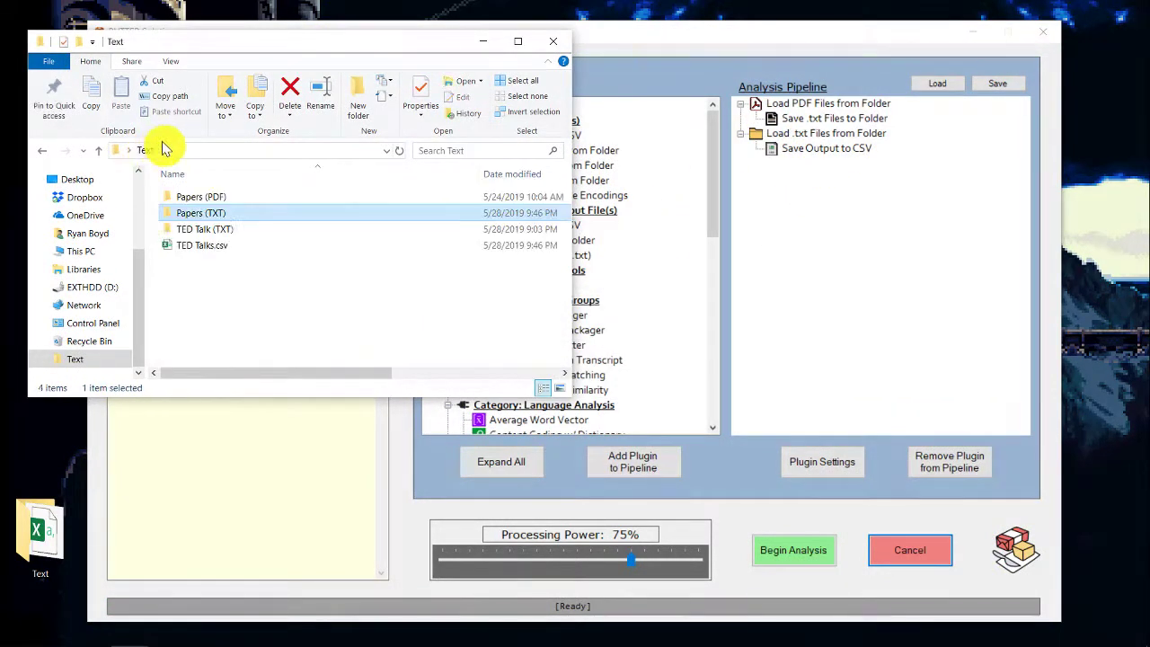
pyautogui.click(214, 248)
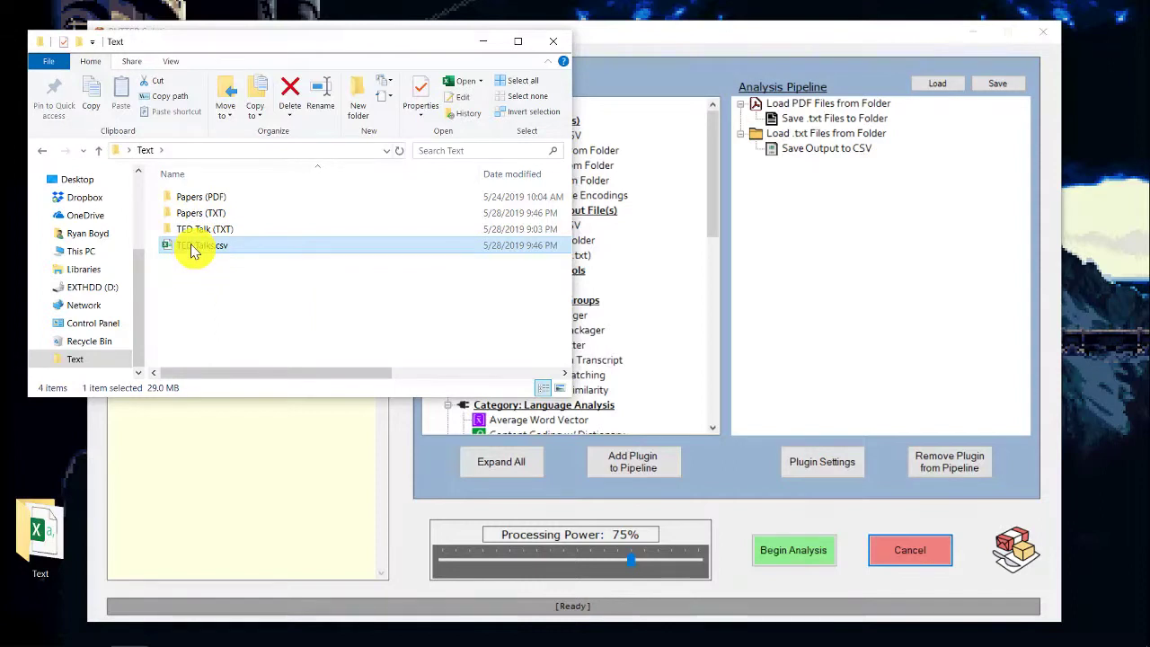
pyautogui.doubleClick(193, 248)
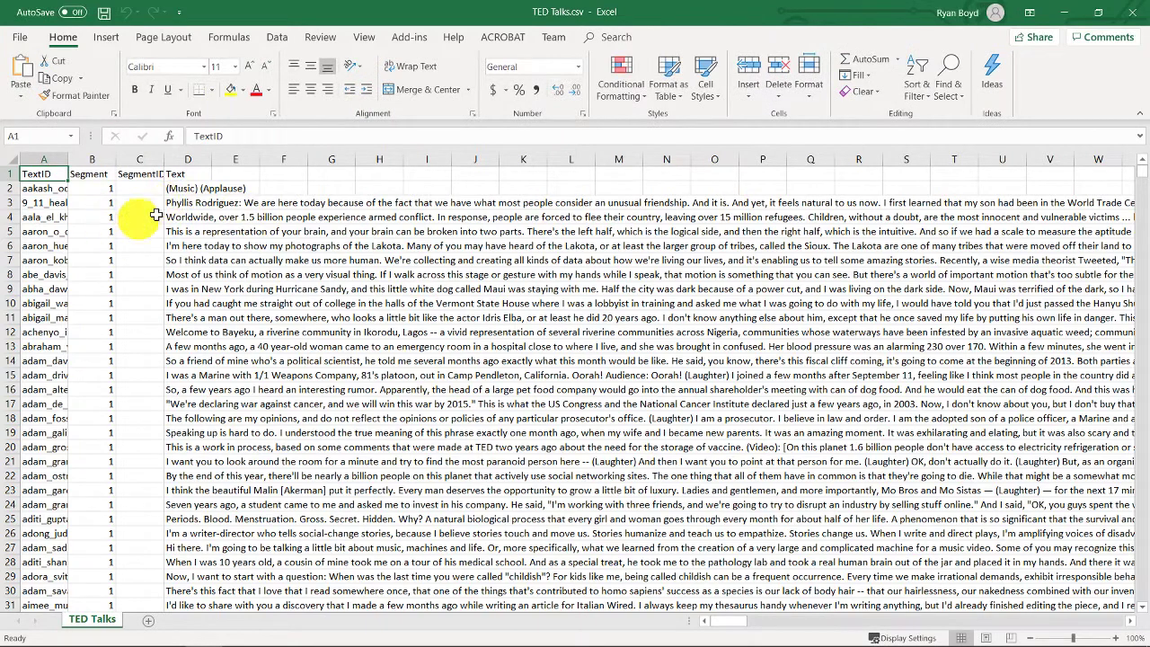
pyautogui.click(197, 202)
pyautogui.click(182, 217)
pyautogui.click(184, 274)
pyautogui.moveTo(69, 159); pyautogui.dragTo(169, 153)
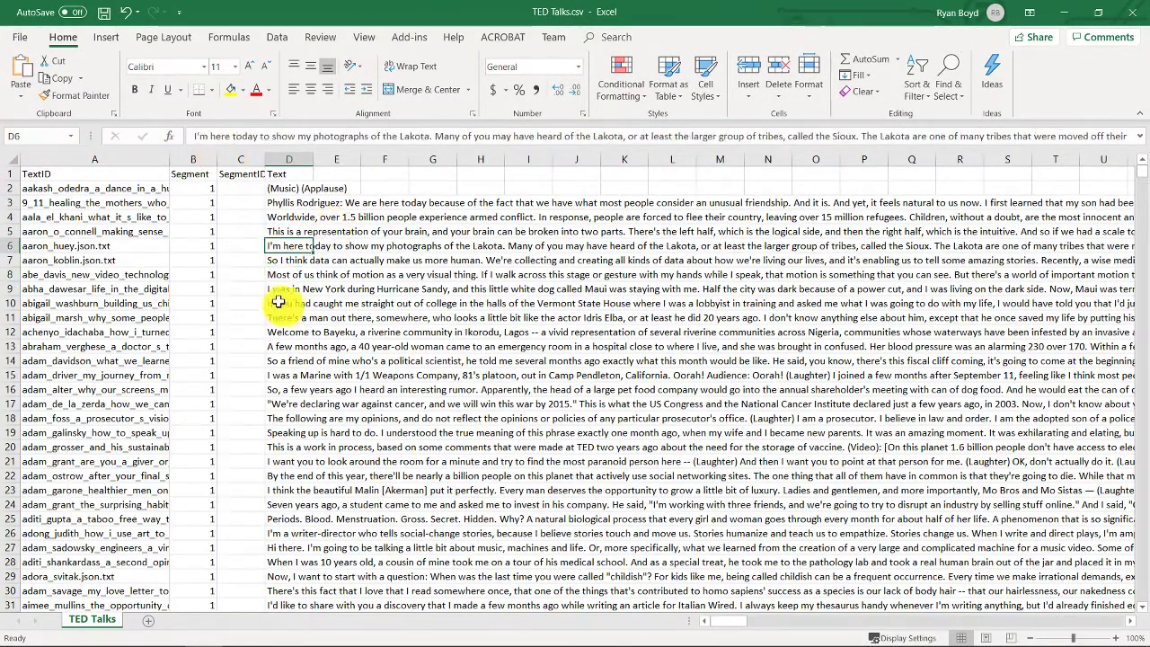
# Examine the transcripts row by row in the Text column and their source file names in the TextID column
pyautogui.press('Down')
pyautogui.press('Down')
pyautogui.press('Down')
pyautogui.press('Down')
pyautogui.press('Down')
pyautogui.press('Down')
pyautogui.press('Down')
pyautogui.press('Down')
pyautogui.press('Down')
pyautogui.press('Down')
pyautogui.press('Down')
pyautogui.press('Down')
pyautogui.press('Down')
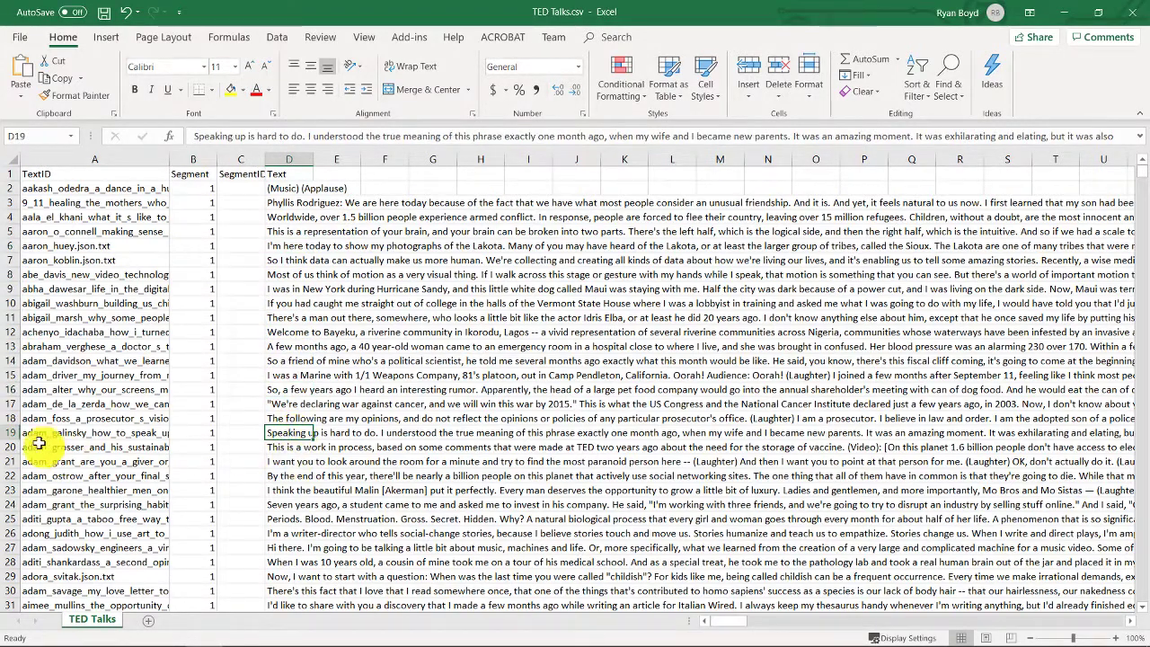
pyautogui.click(36, 403)
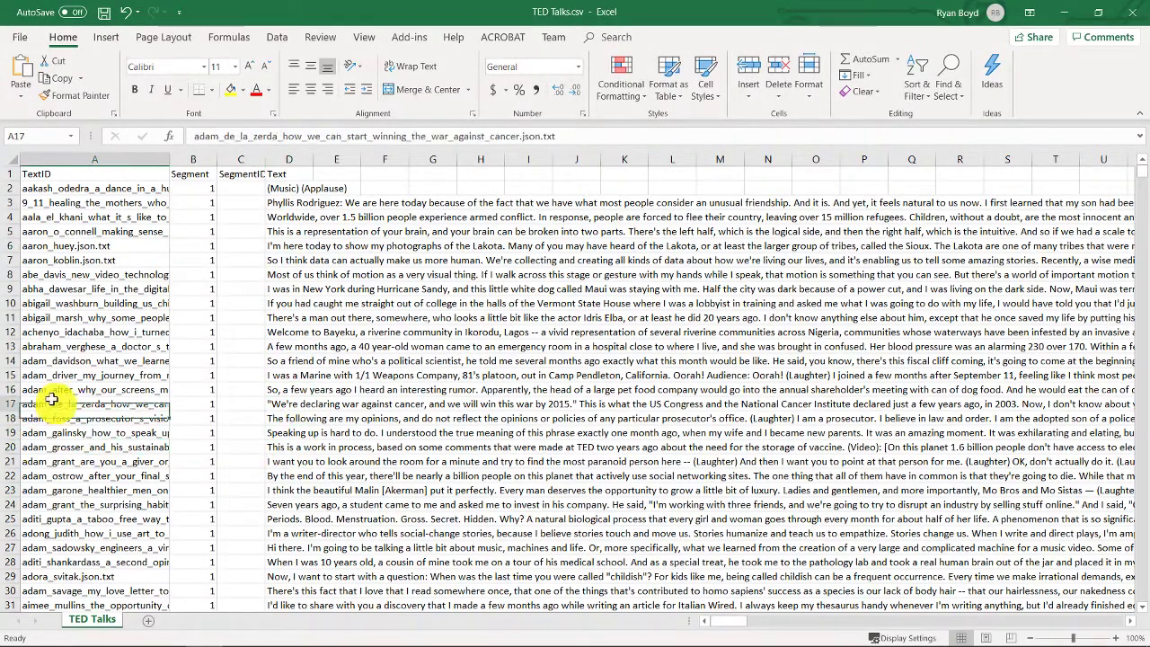
# Close TED Talks.csv without saving the changes and switch back to BUTTER
pyautogui.click(1132, 11)
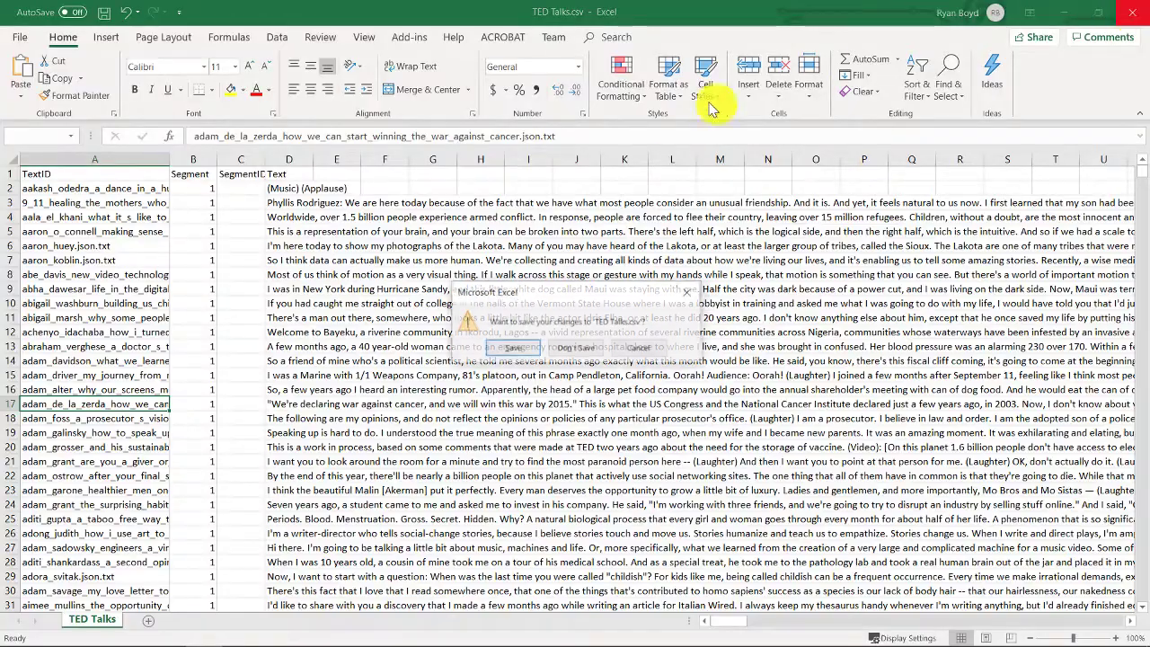
pyautogui.click(584, 342)
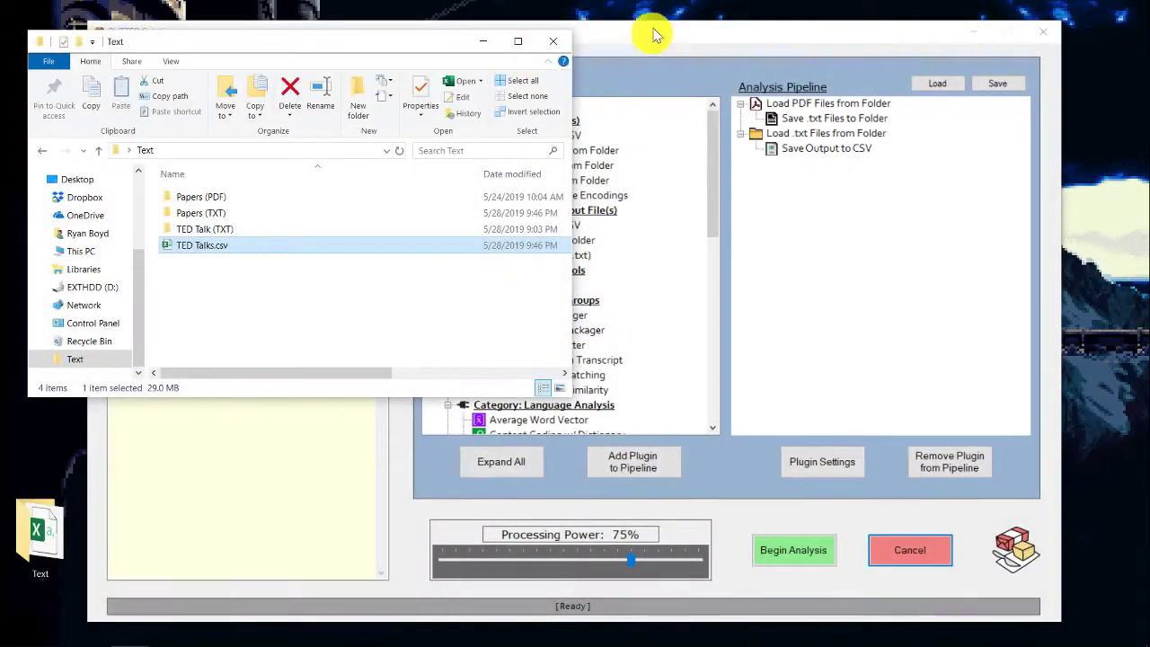
pyautogui.click(662, 34)
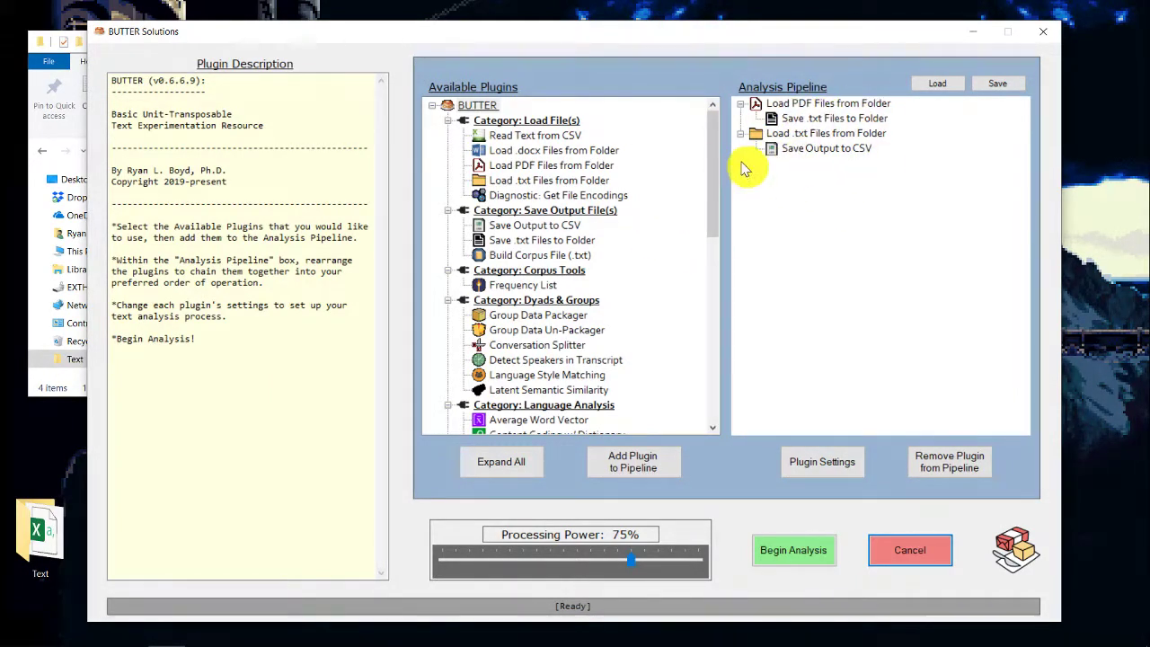
# Remove both top-level plugins, Load PDF Files from Folder and Load .txt Files from Folder, to empty the pipeline
pyautogui.moveTo(712, 171); pyautogui.dragTo(688, 146)
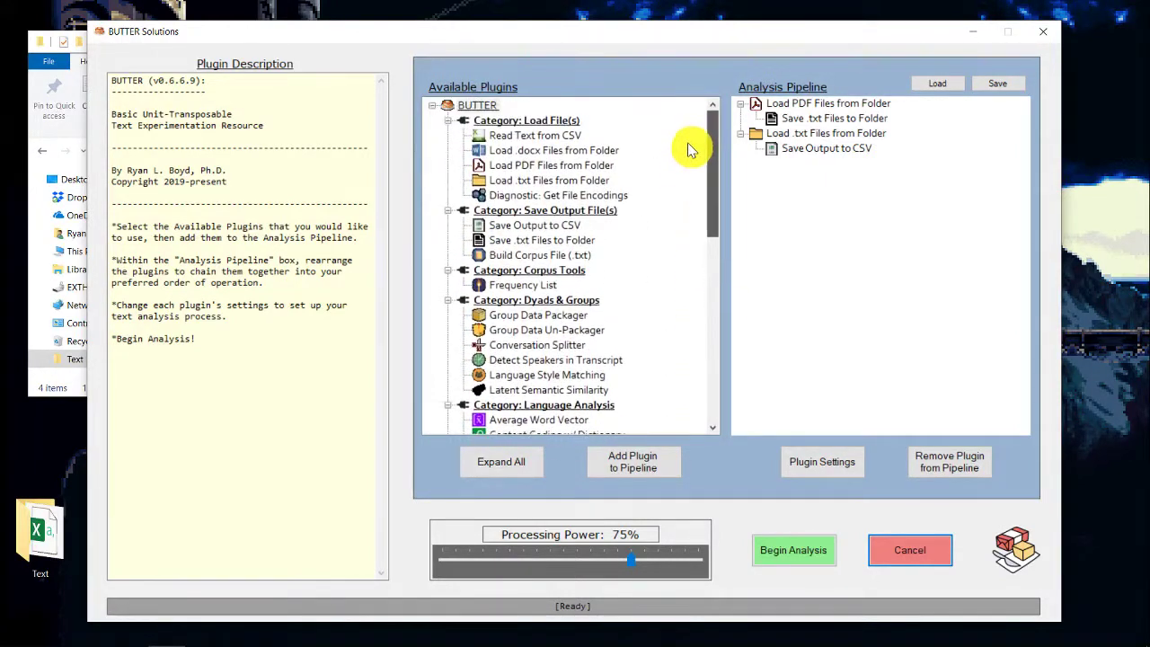
pyautogui.click(782, 104)
pyautogui.click(966, 468)
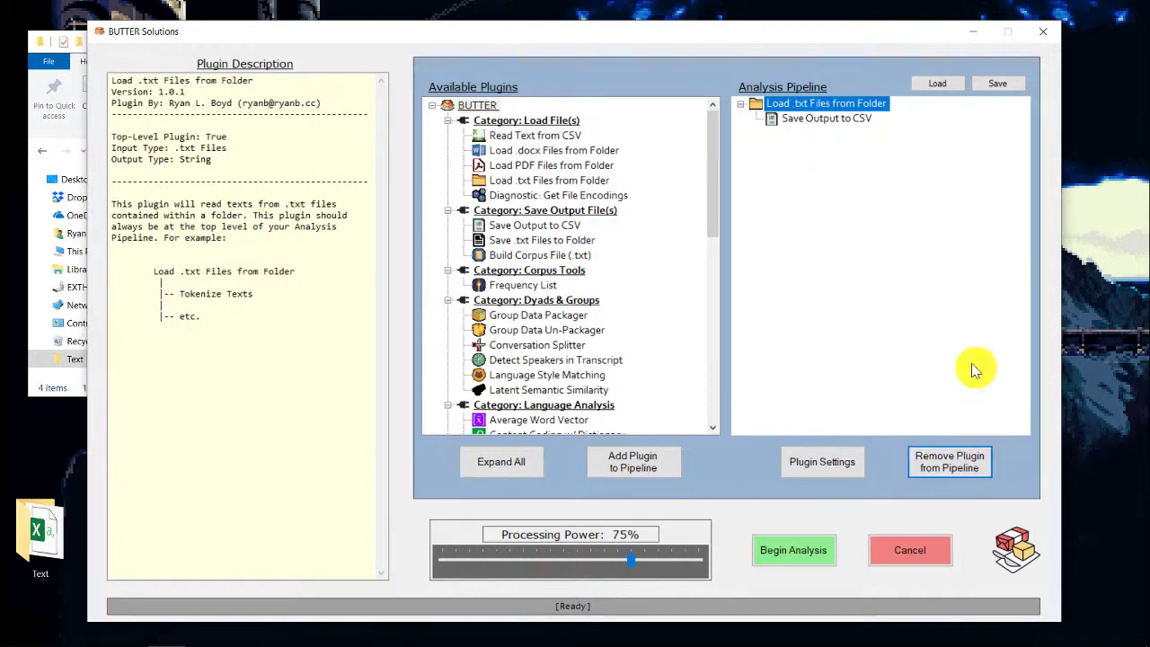
pyautogui.click(948, 462)
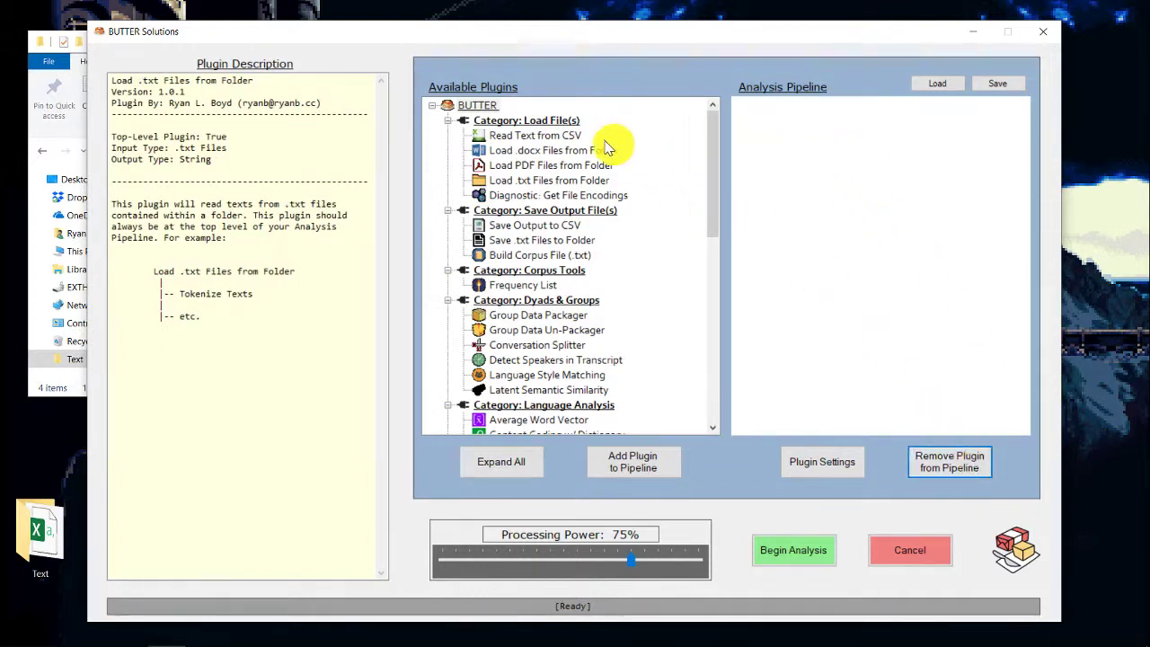
# Add Load PDF Files from Folder to the empty pipeline as its top-level plugin
pyautogui.click(539, 168)
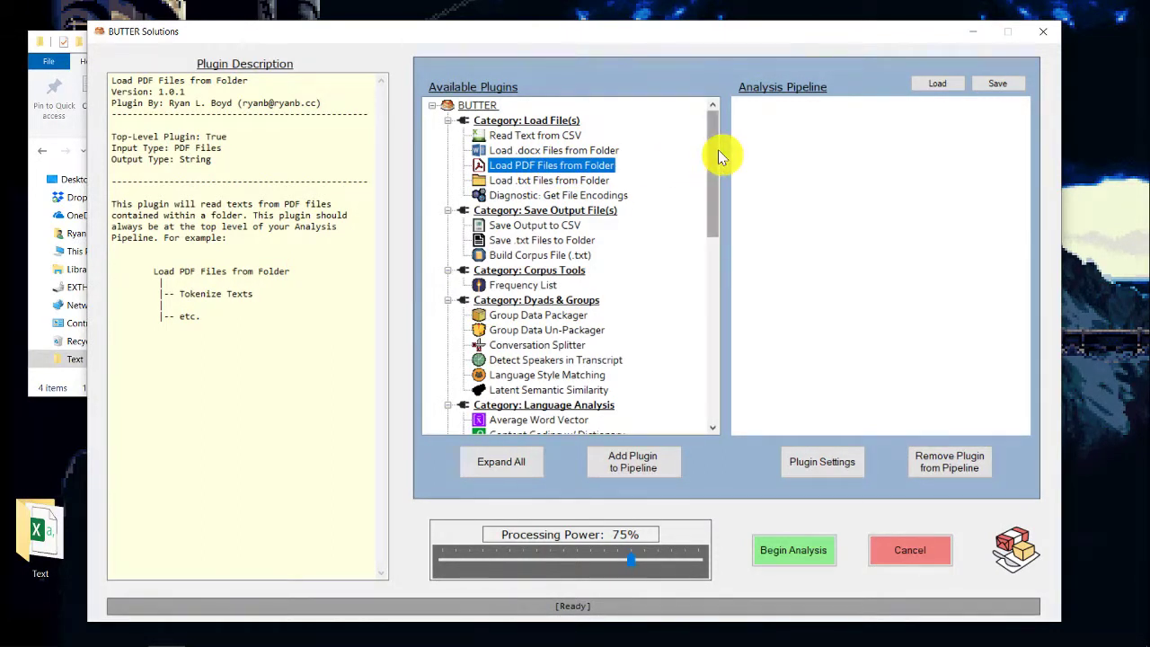
pyautogui.moveTo(718, 149)
pyautogui.mouseDown()
pyautogui.moveTo(716, 216)
pyautogui.moveTo(719, 146)
pyautogui.mouseUp()
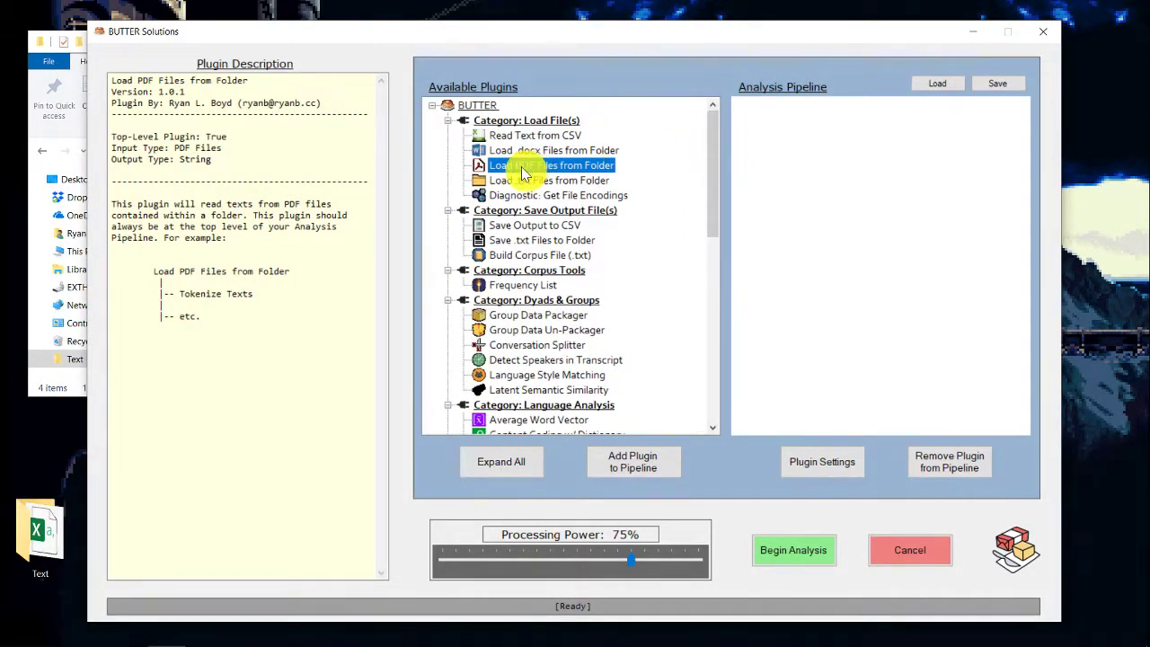
pyautogui.moveTo(526, 172); pyautogui.dragTo(794, 90)
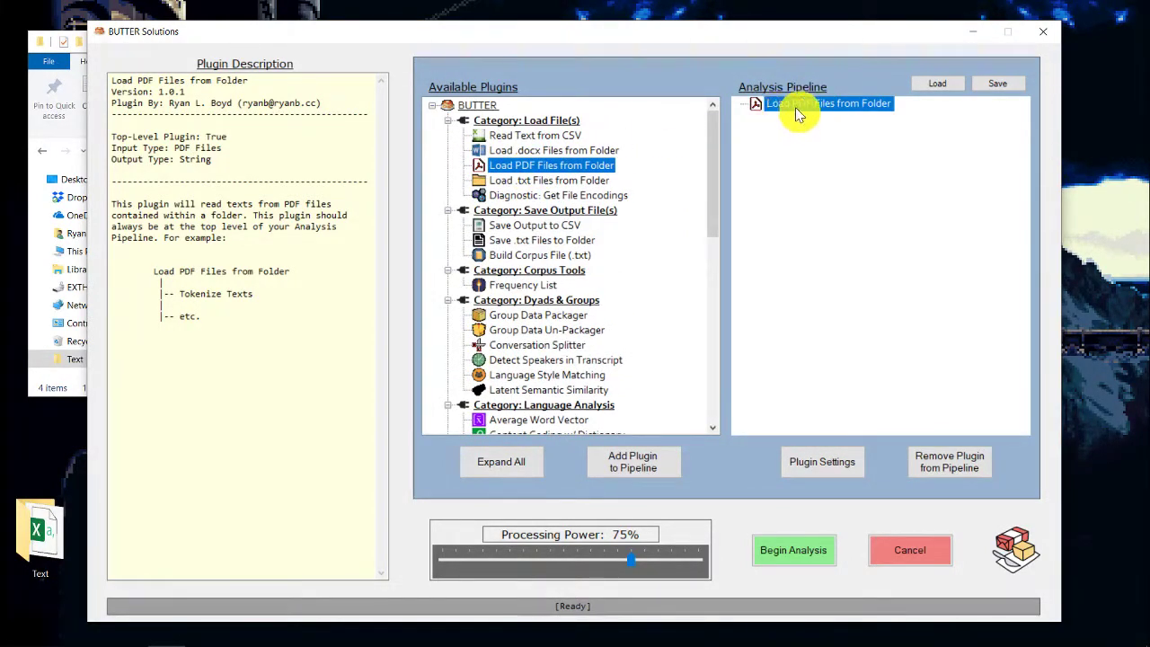
# Configure Load PDF Files from Folder to read the Papers (PDF) folder inside the desktop Text folder
pyautogui.click(838, 457)
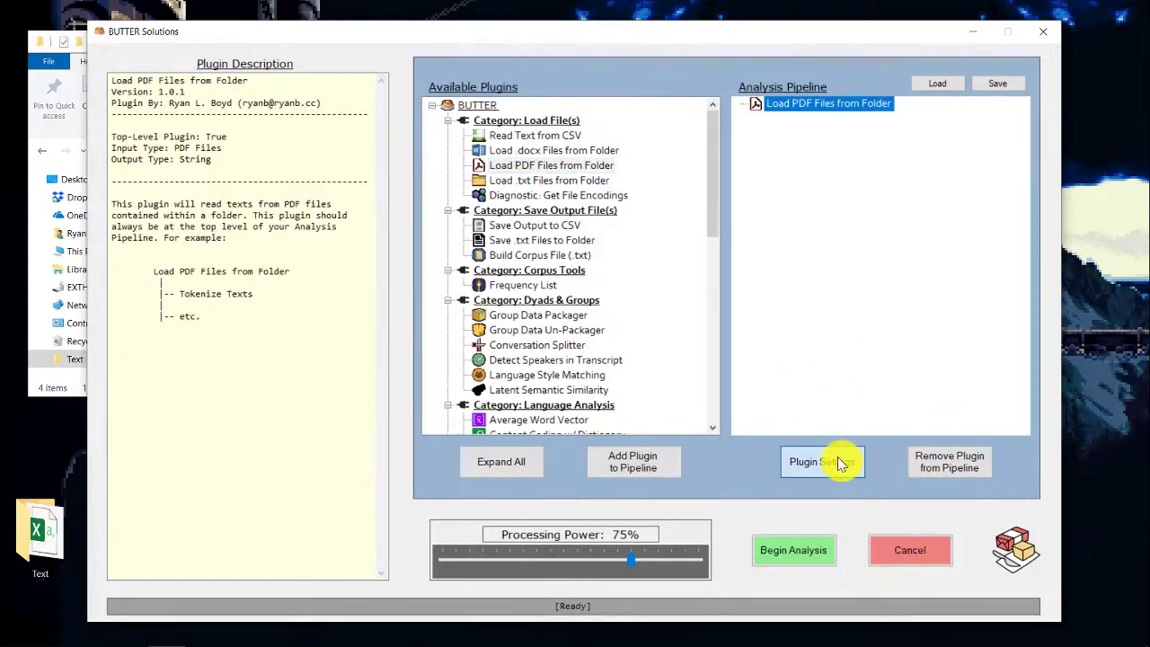
pyautogui.click(396, 315)
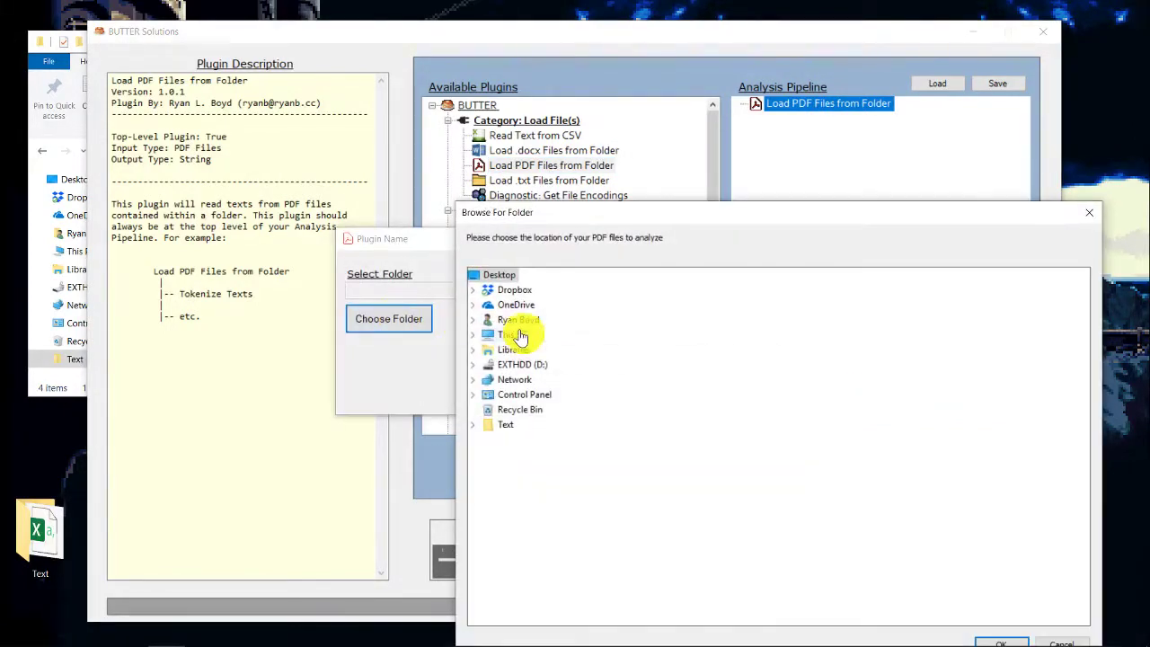
pyautogui.click(474, 426)
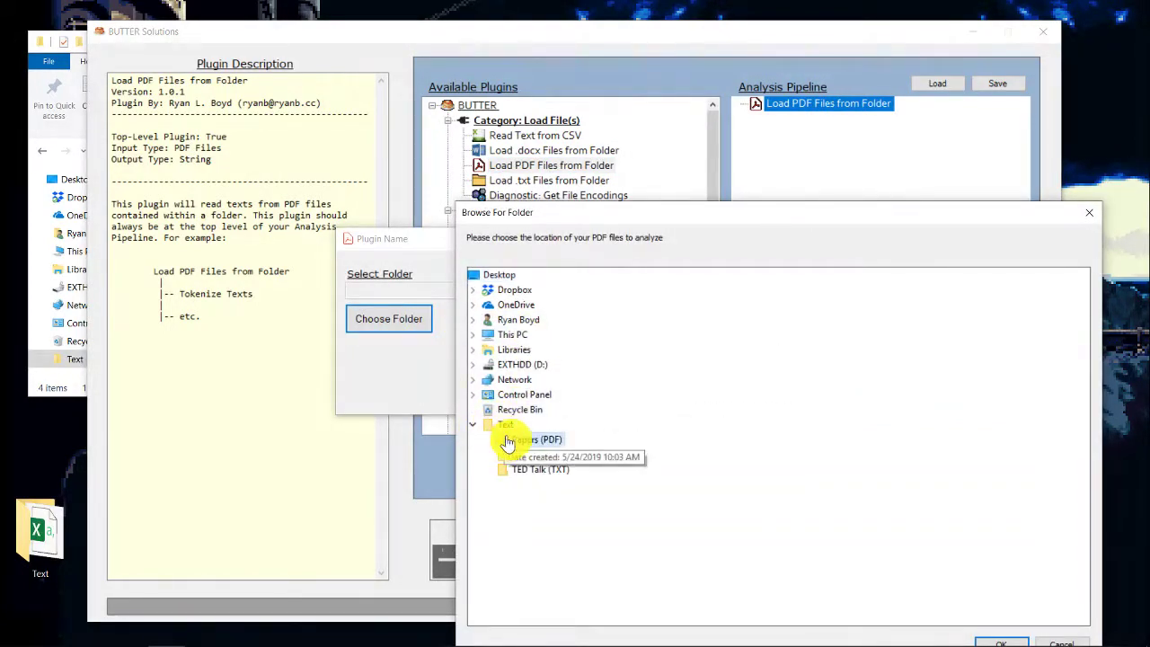
pyautogui.click(526, 439)
pyautogui.moveTo(871, 227); pyautogui.dragTo(837, 88)
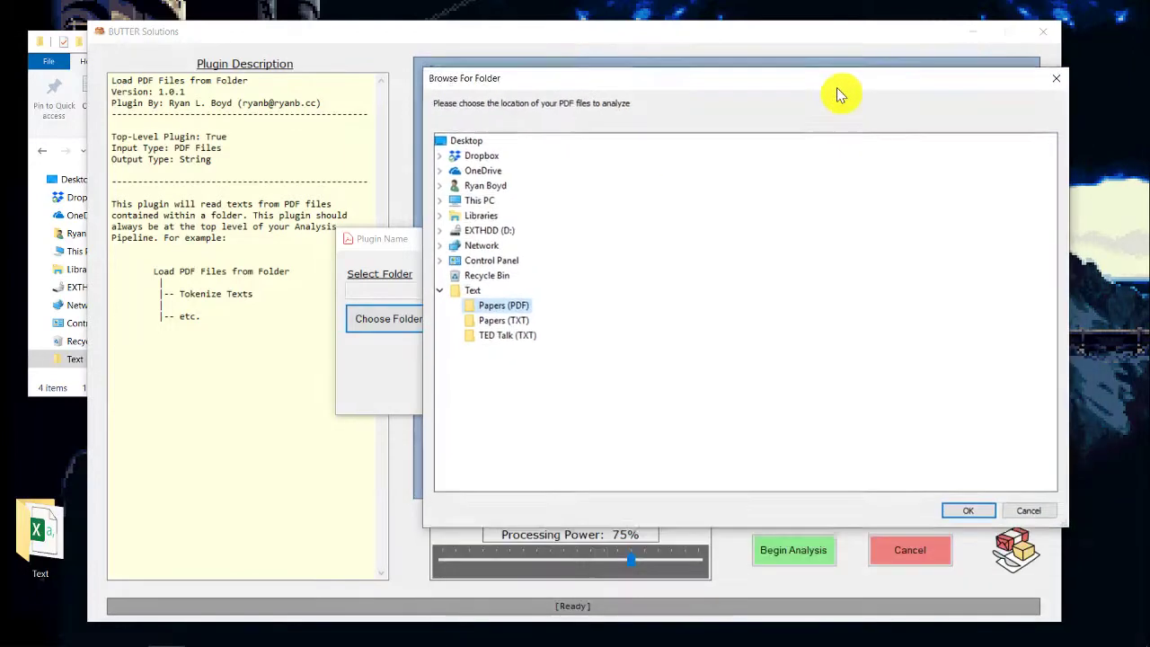
pyautogui.click(969, 507)
pyautogui.click(580, 384)
# Review the Language Analysis plugin descriptions from Average Word Vector to Lexical Richness, including the input type Lexical Richness requires
pyautogui.moveTo(716, 178); pyautogui.dragTo(718, 248)
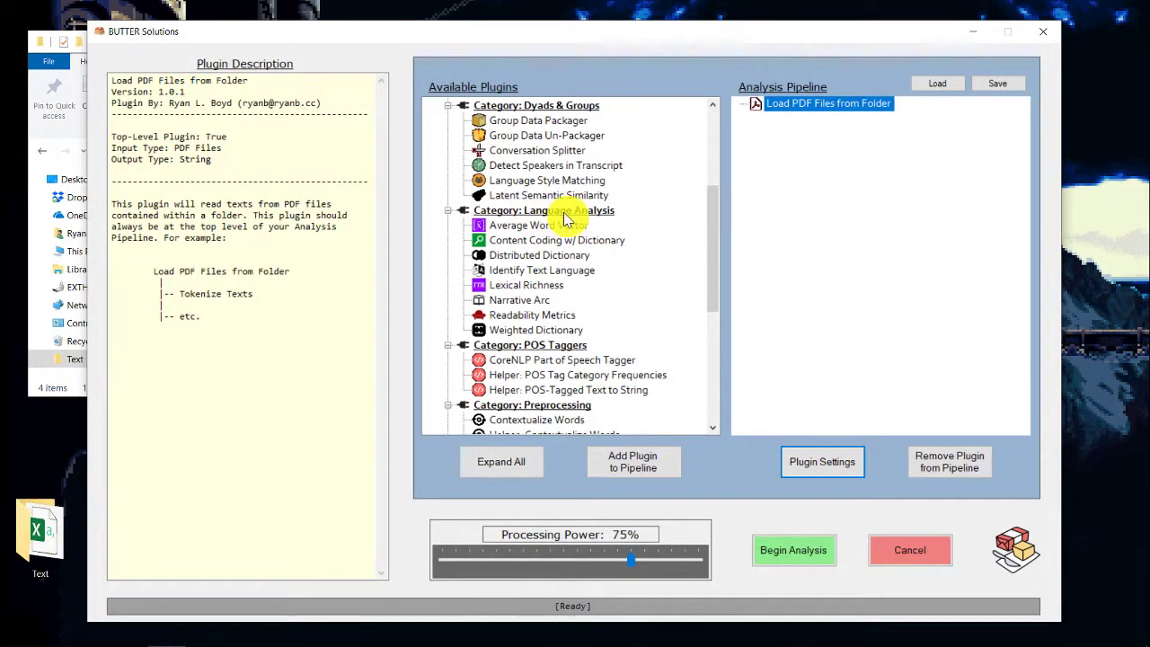
pyautogui.click(523, 226)
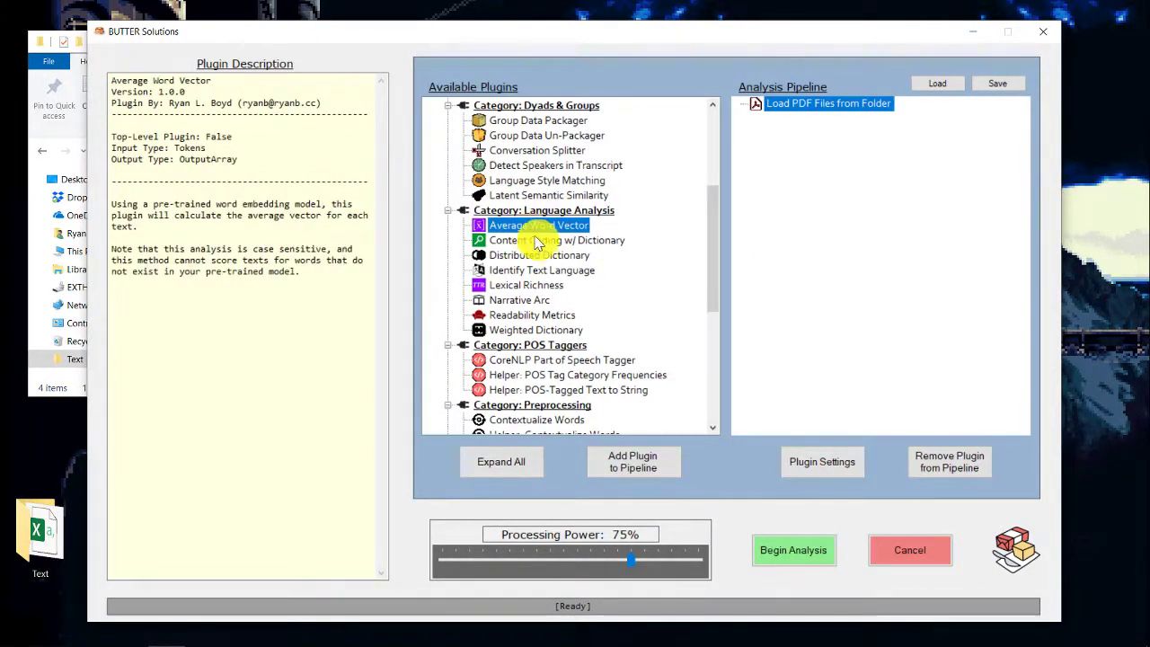
pyautogui.click(541, 243)
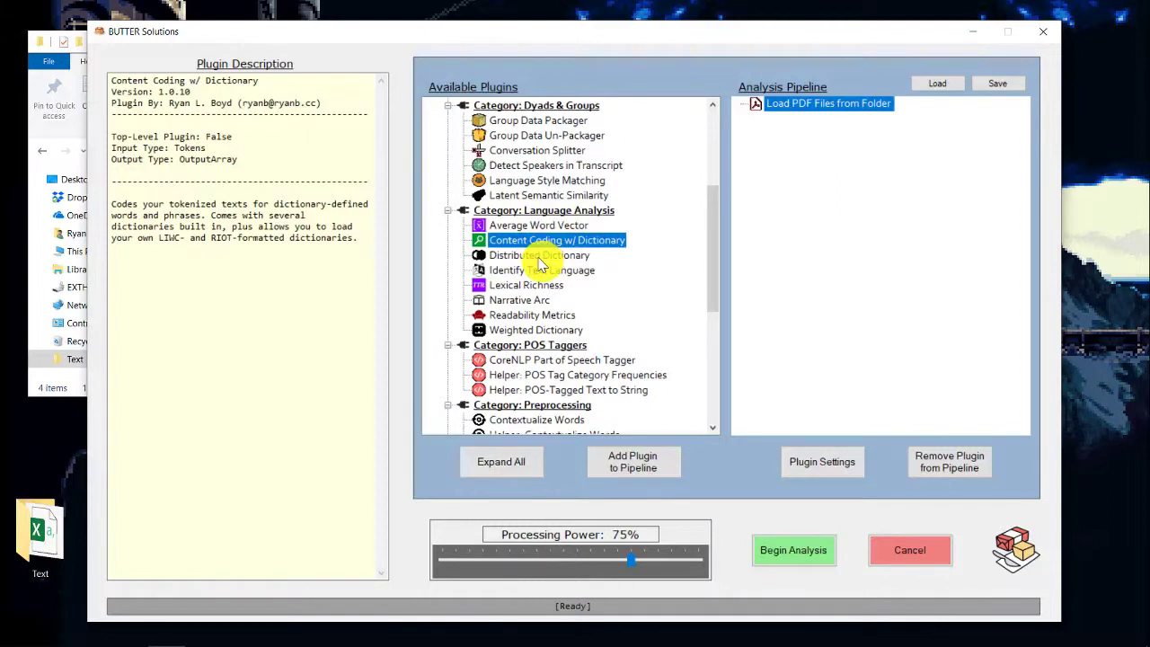
pyautogui.click(541, 257)
pyautogui.click(538, 271)
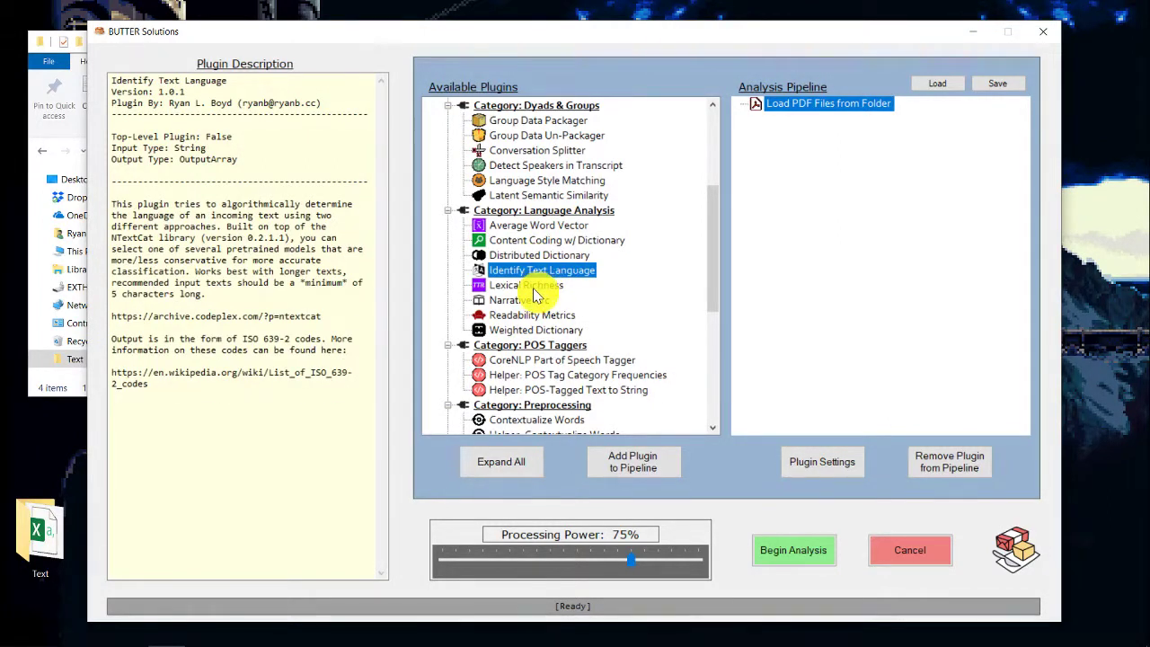
pyautogui.click(534, 287)
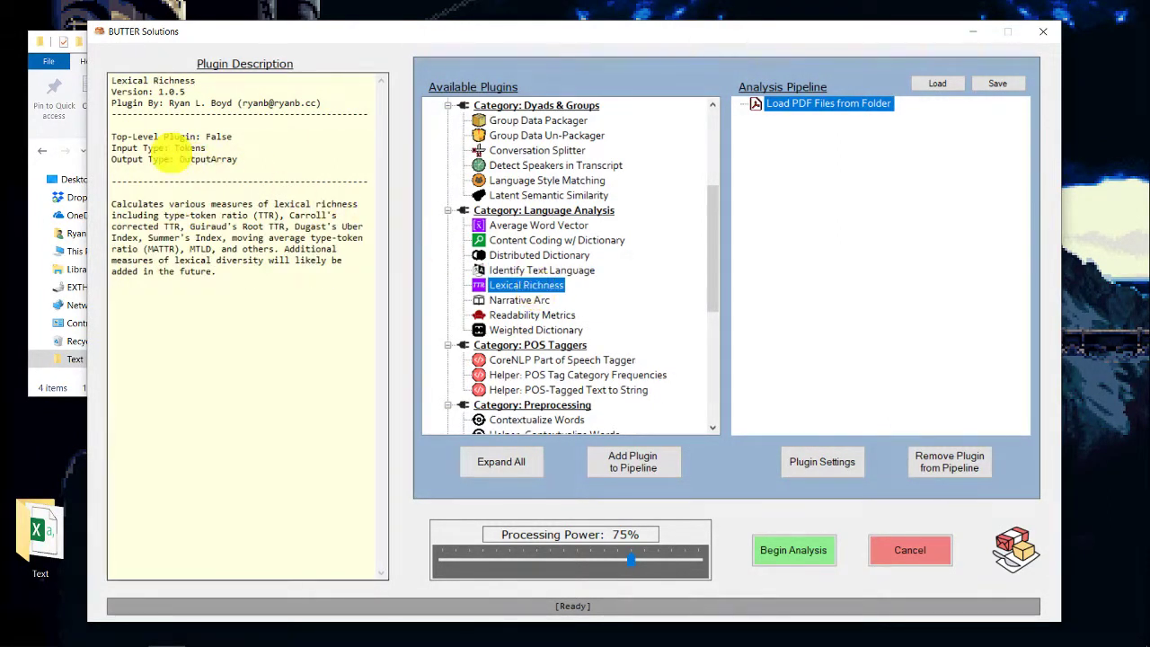
pyautogui.moveTo(207, 150); pyautogui.dragTo(106, 150)
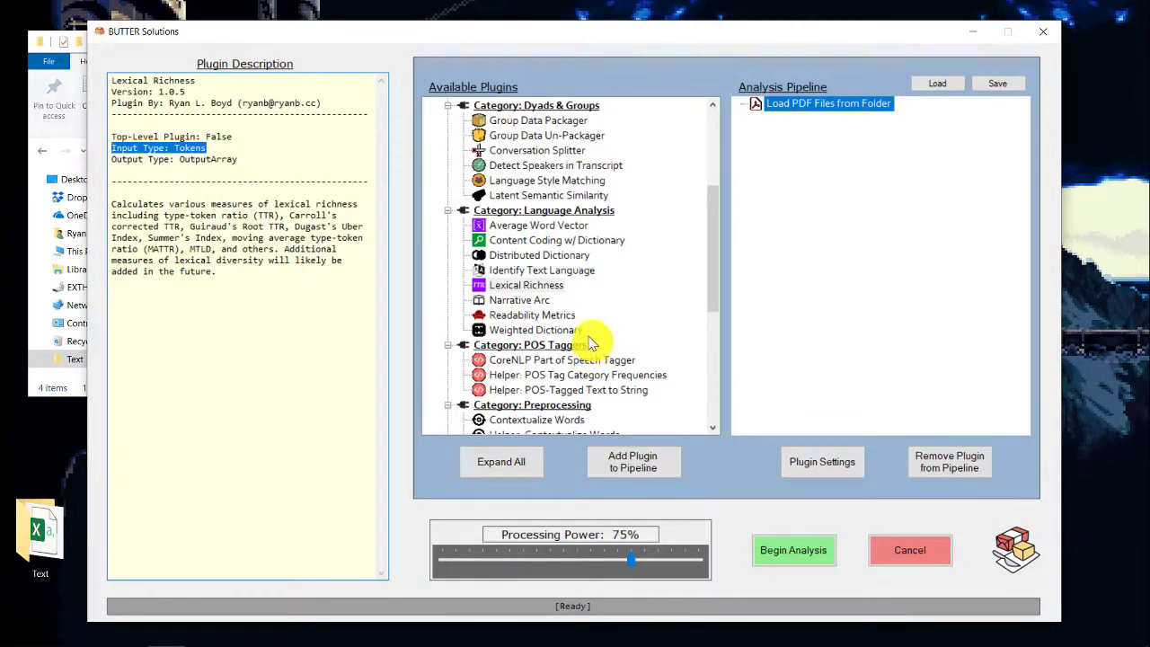
# Add Tokenizer: Twitter-Aware Tokenizer beneath Load PDF Files from Folder, and read the Remove Stop Words and Lemmatizer: LemmaGen descriptions
pyautogui.moveTo(711, 235); pyautogui.dragTo(713, 344)
pyautogui.click(543, 261)
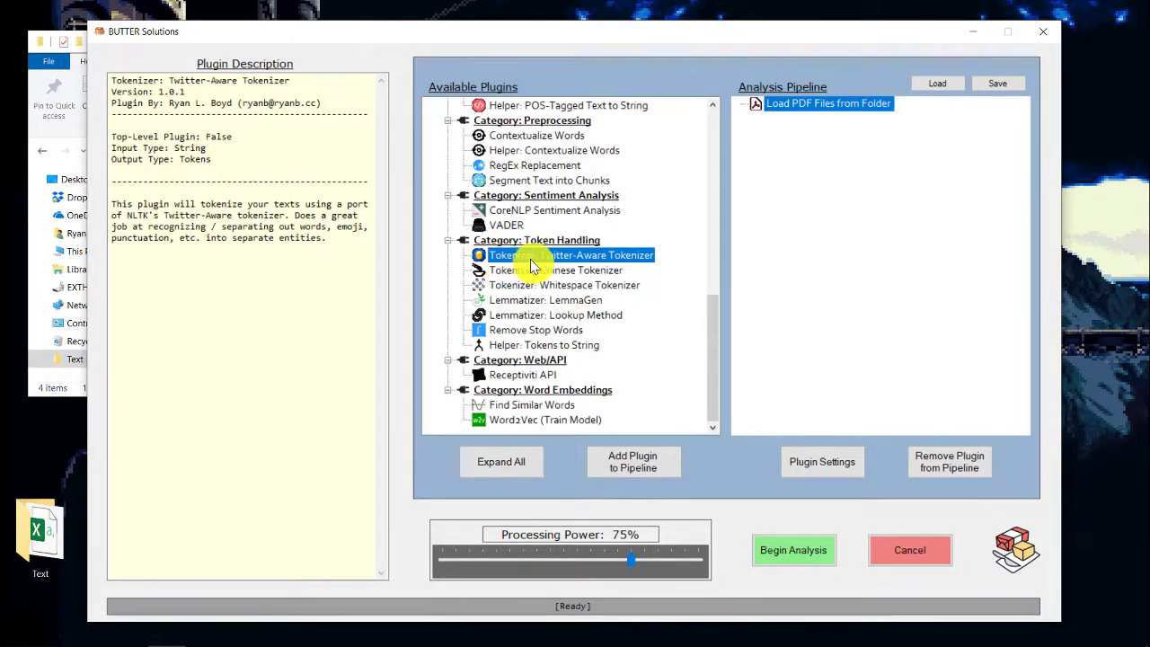
pyautogui.doubleClick(641, 259)
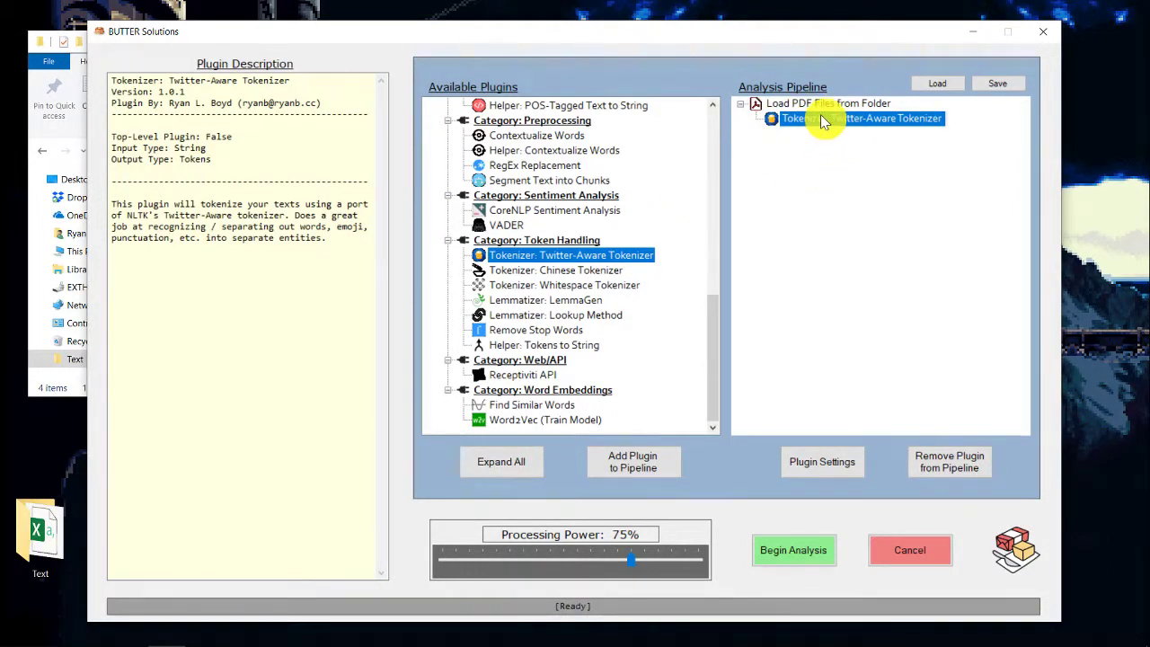
pyautogui.click(781, 104)
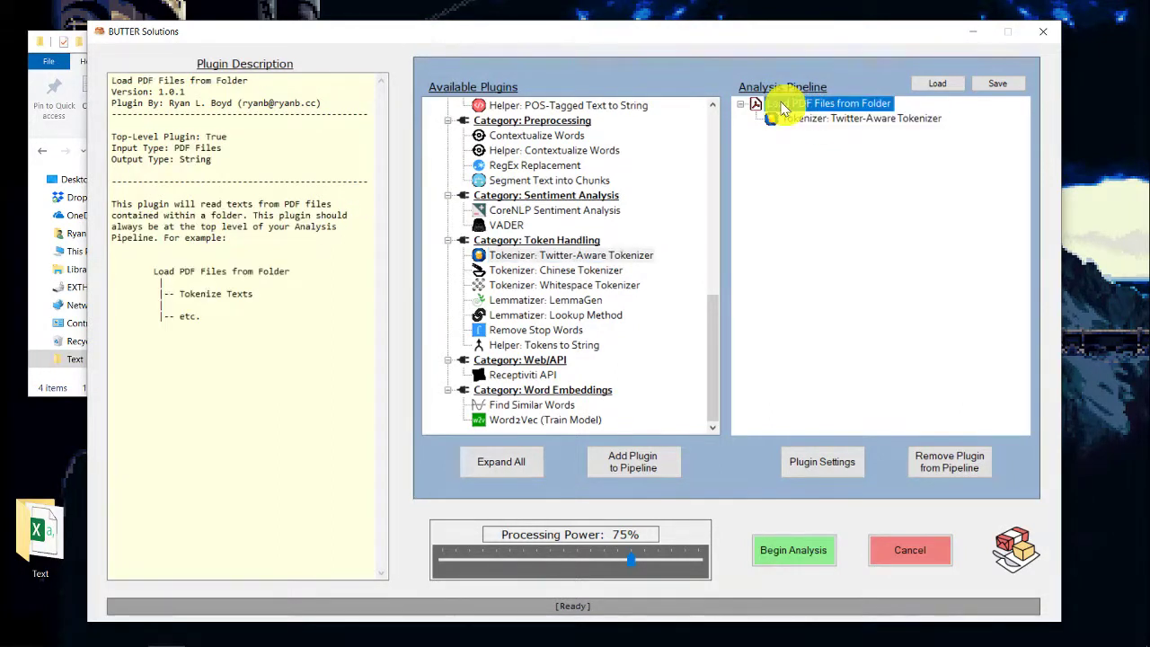
pyautogui.click(804, 120)
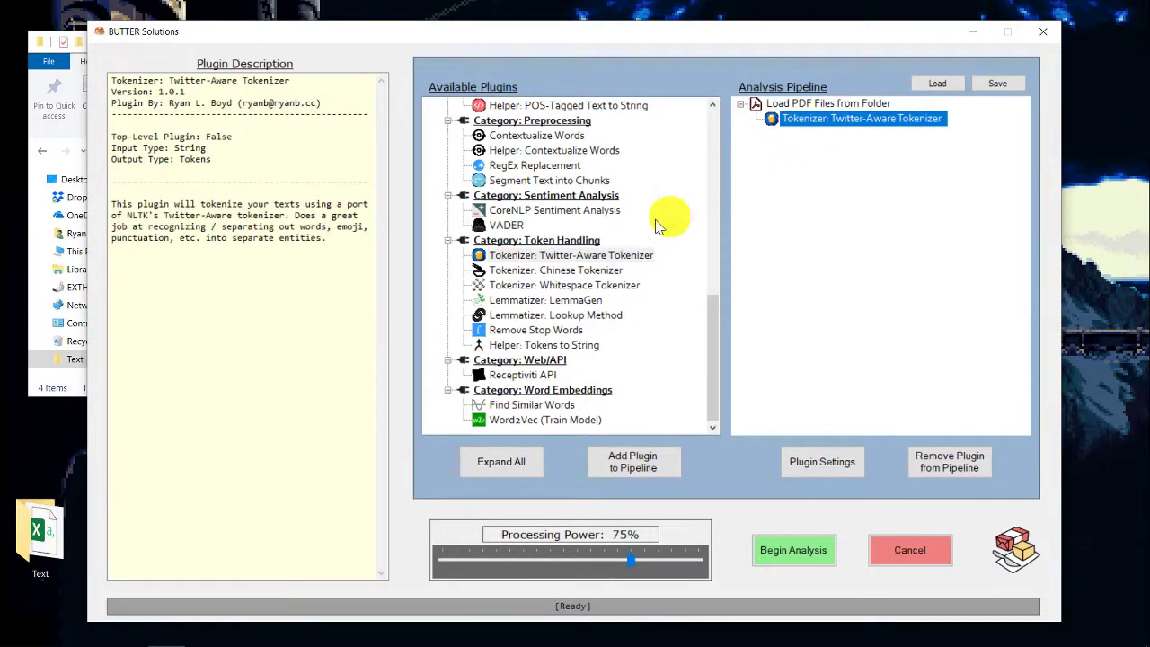
pyautogui.click(517, 332)
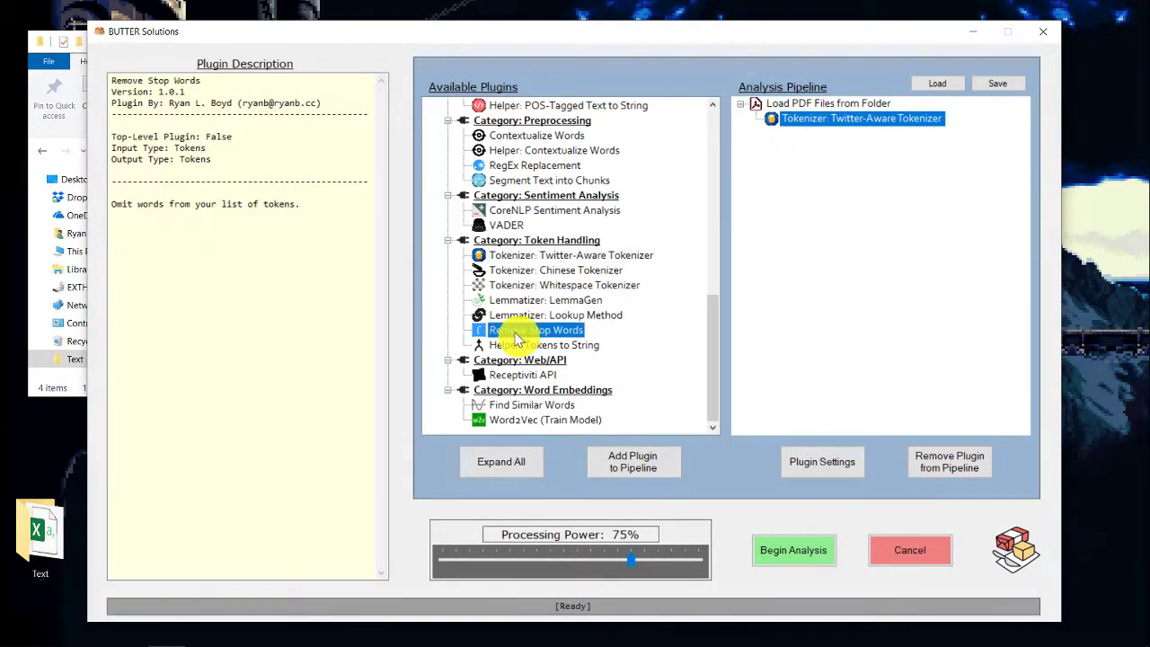
pyautogui.click(529, 300)
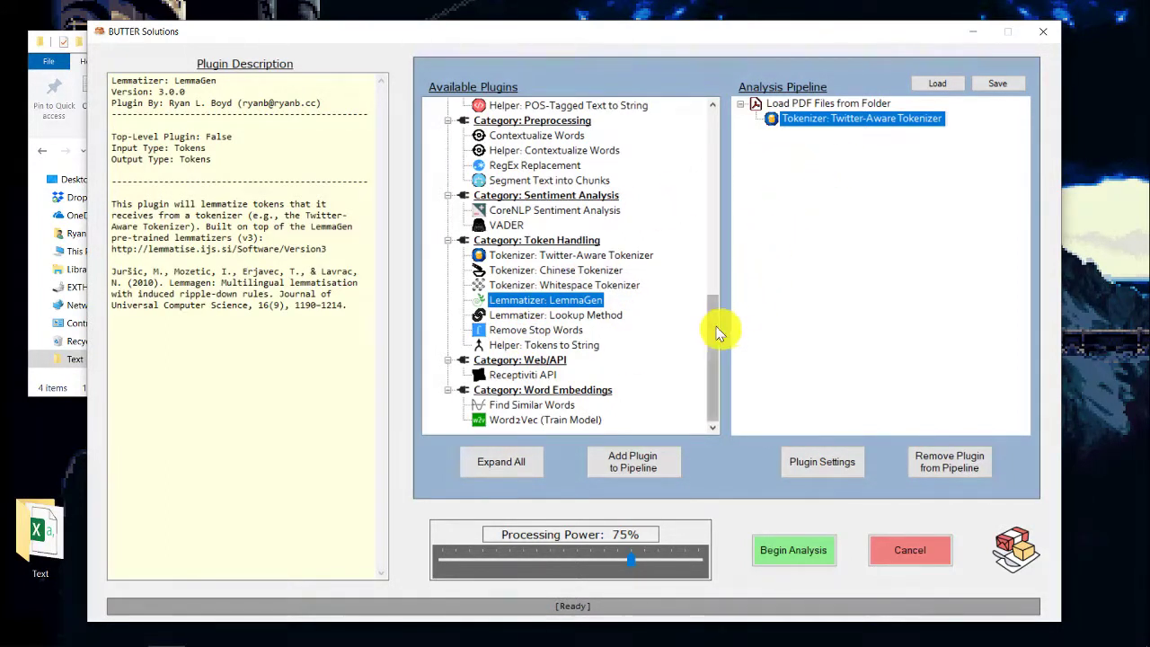
# Check the input and output types of Lexical Richness and add it beneath the Twitter-Aware Tokenizer in the pipeline
pyautogui.moveTo(716, 332); pyautogui.dragTo(720, 224)
pyautogui.click(781, 110)
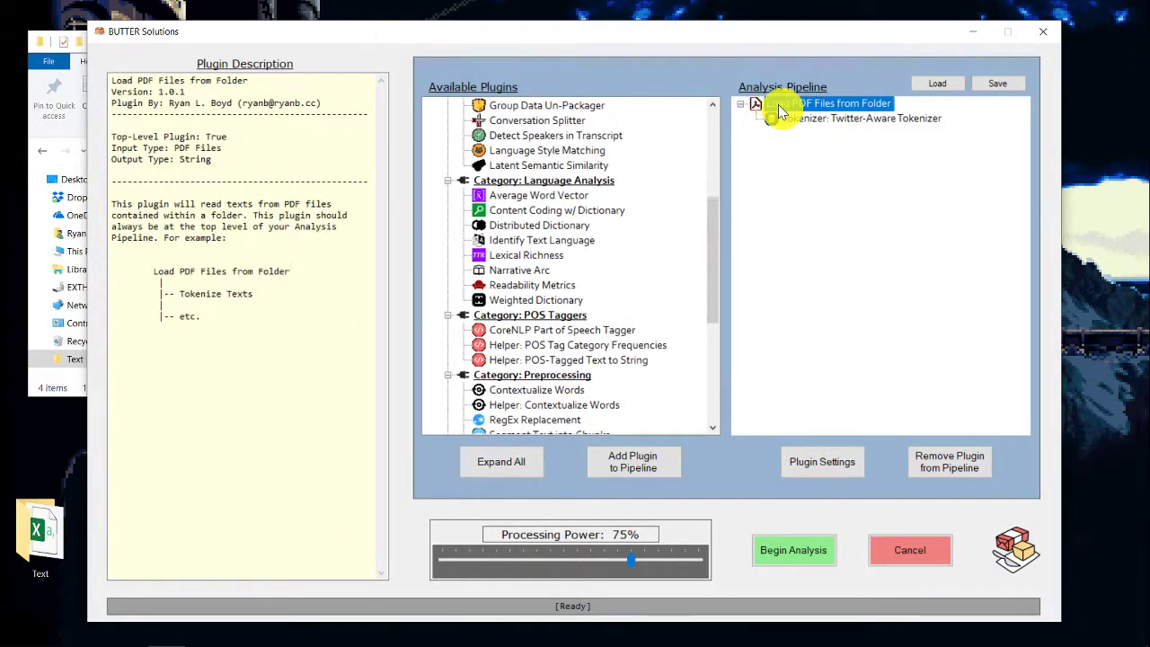
pyautogui.click(800, 120)
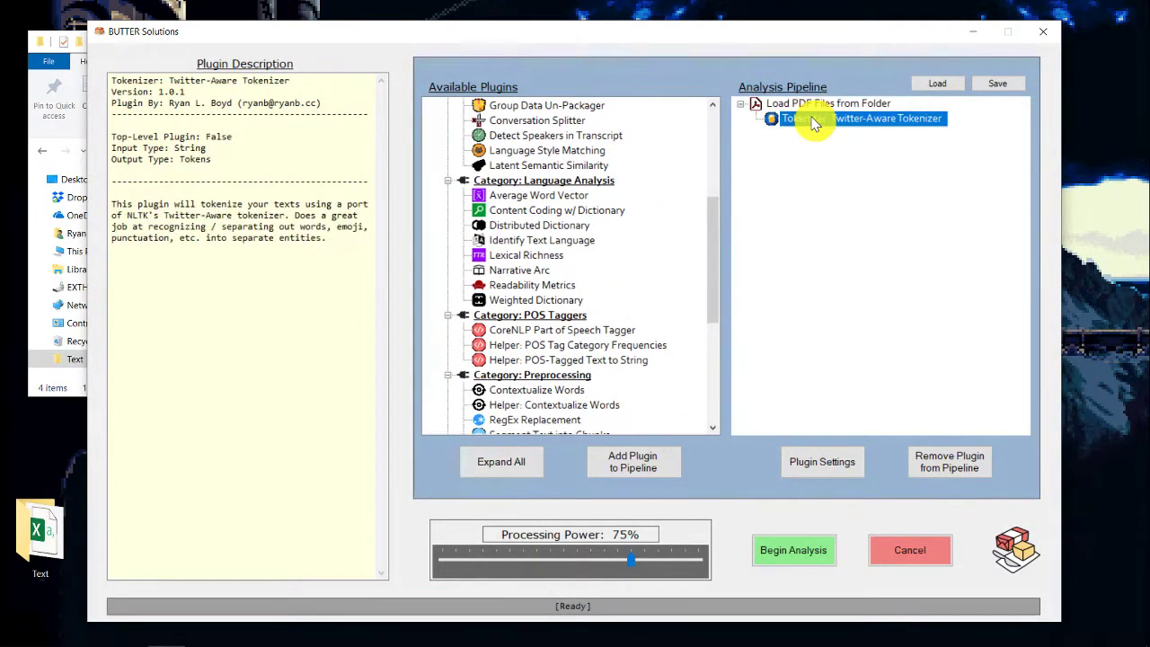
pyautogui.click(531, 259)
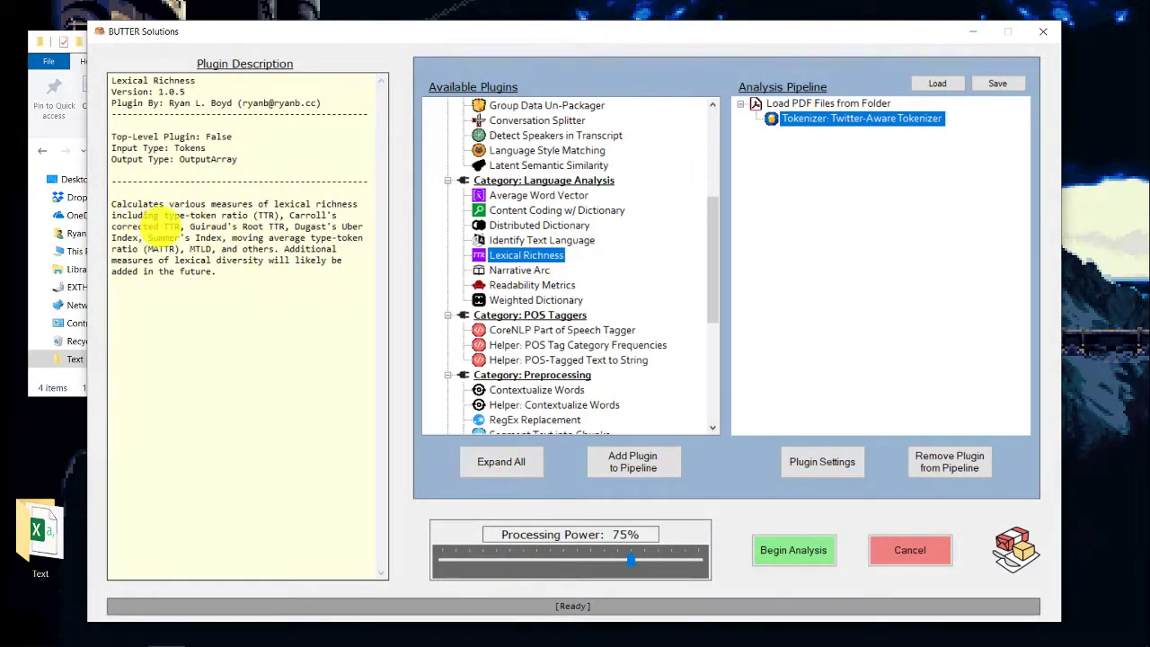
pyautogui.click(171, 229)
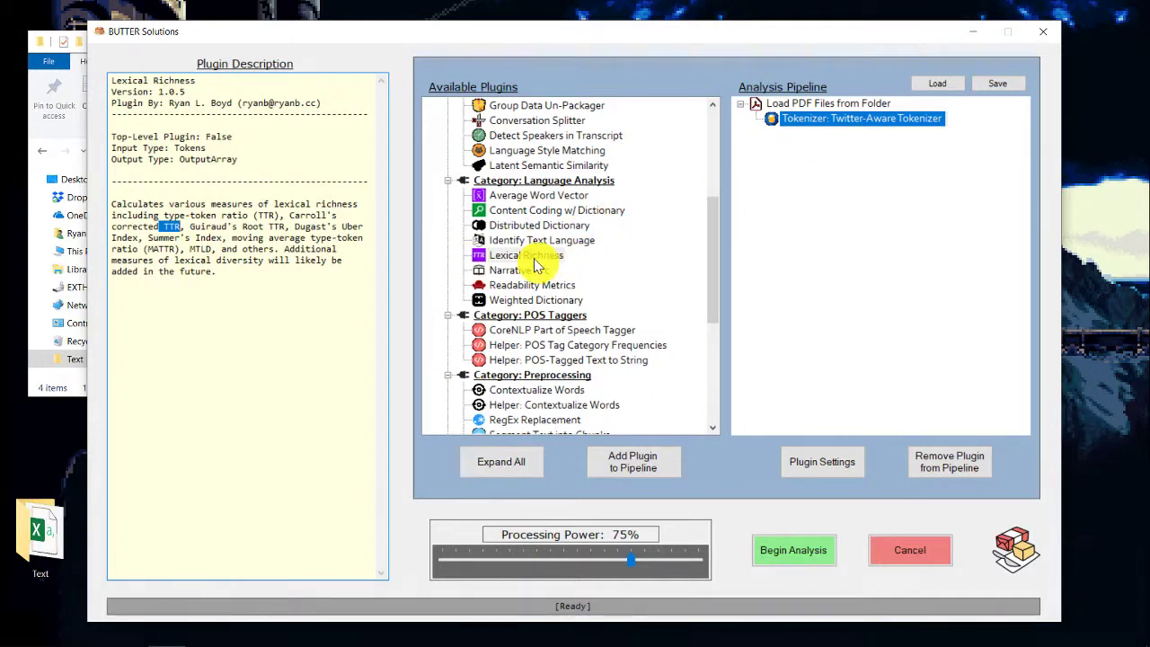
pyautogui.moveTo(175, 149); pyautogui.dragTo(256, 160)
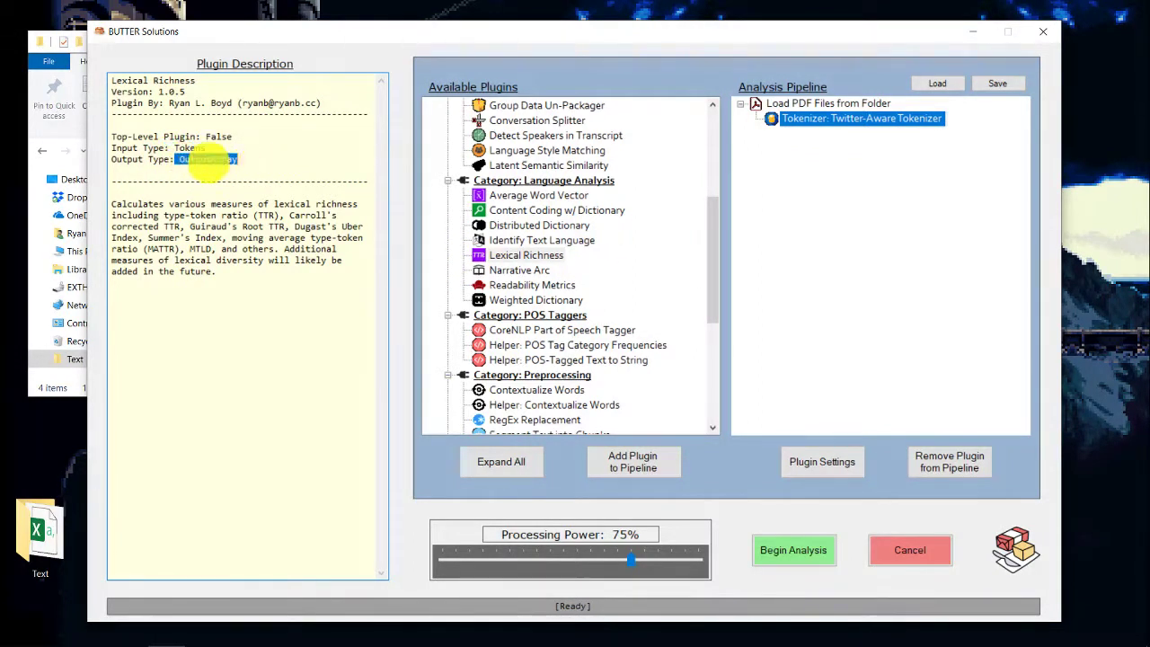
pyautogui.moveTo(168, 160); pyautogui.dragTo(238, 160)
pyautogui.click(238, 160)
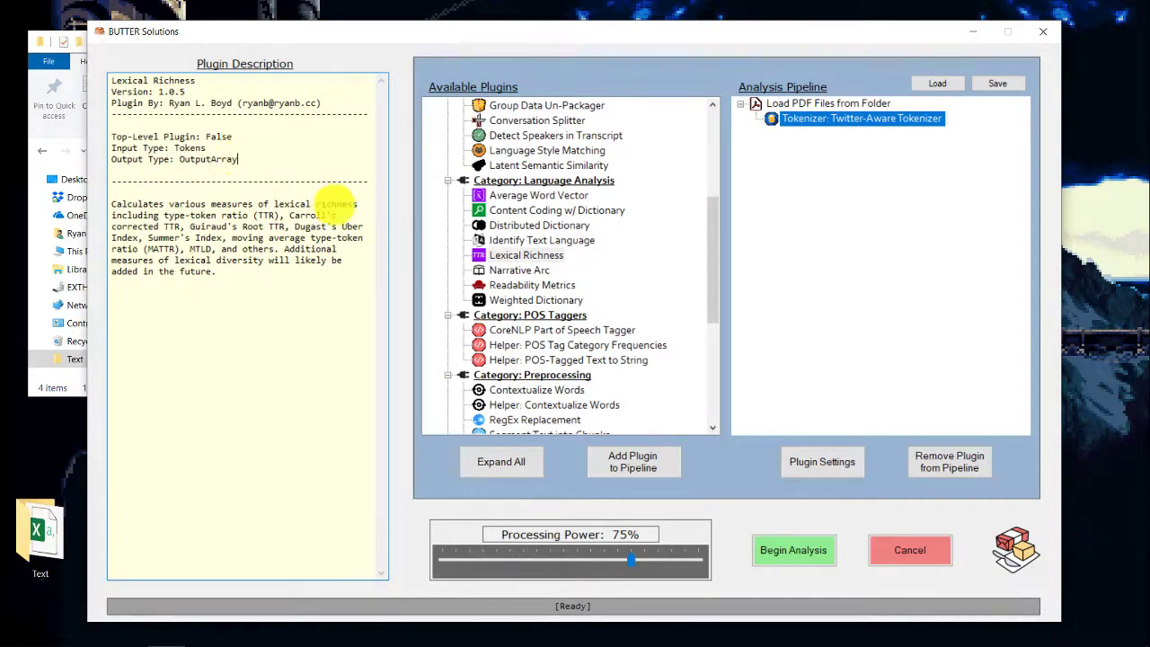
pyautogui.doubleClick(512, 255)
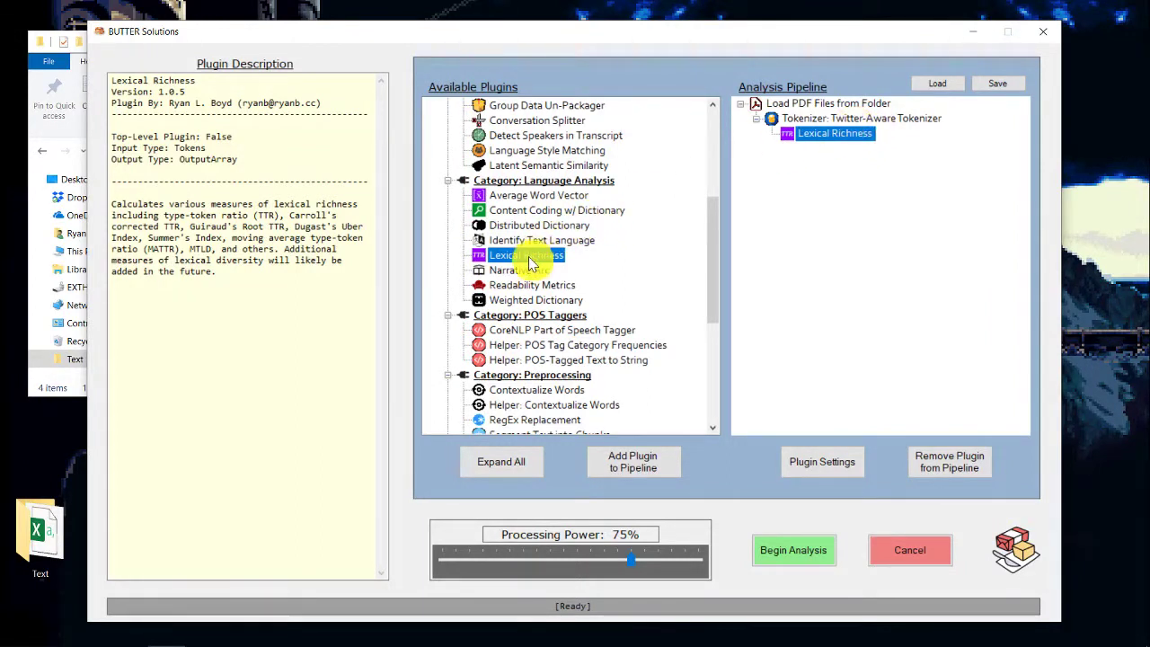
# Add Readability Metrics beneath Lexical Richness in the pipeline and inspect its connection to the parent plugin
pyautogui.click(529, 288)
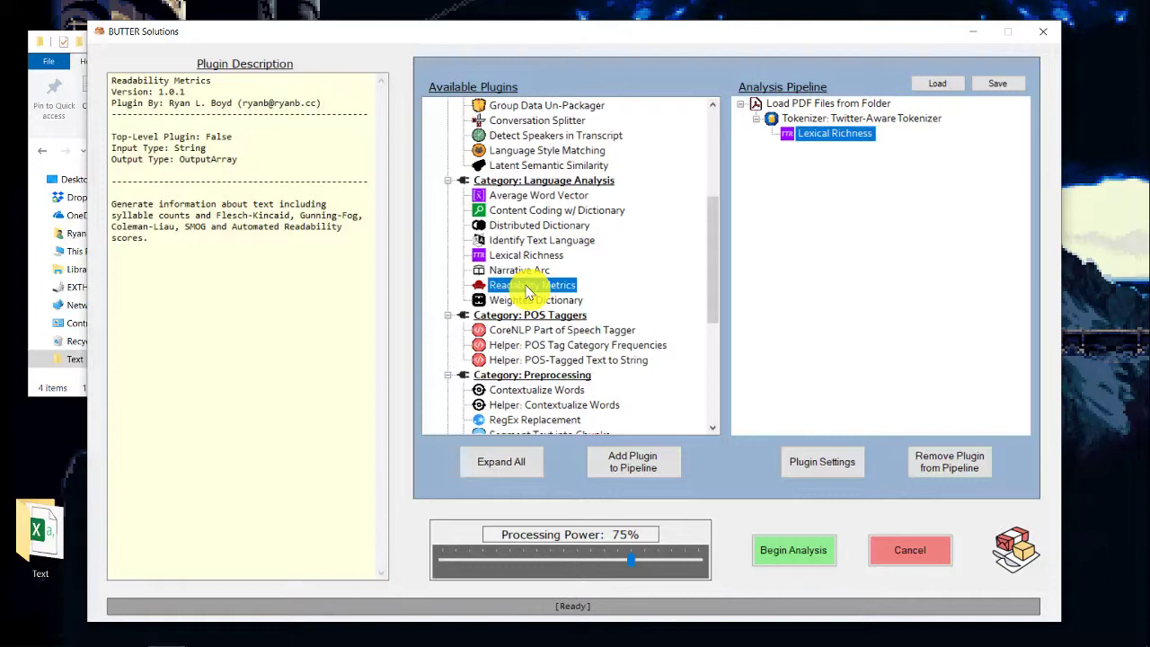
pyautogui.doubleClick(528, 289)
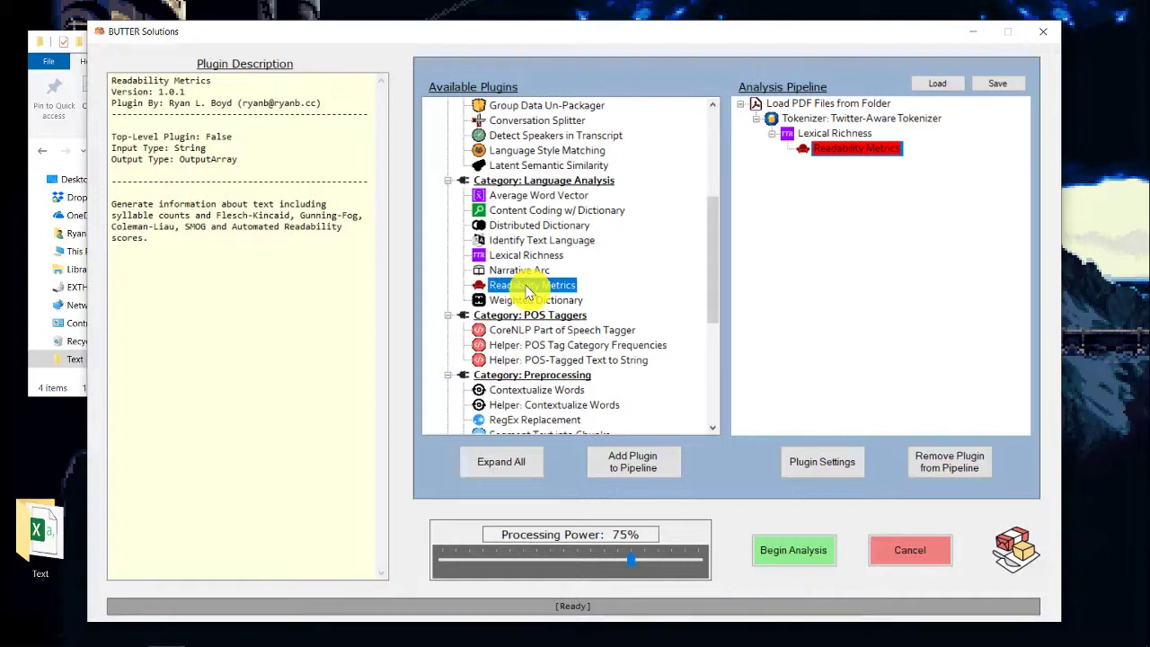
pyautogui.click(836, 146)
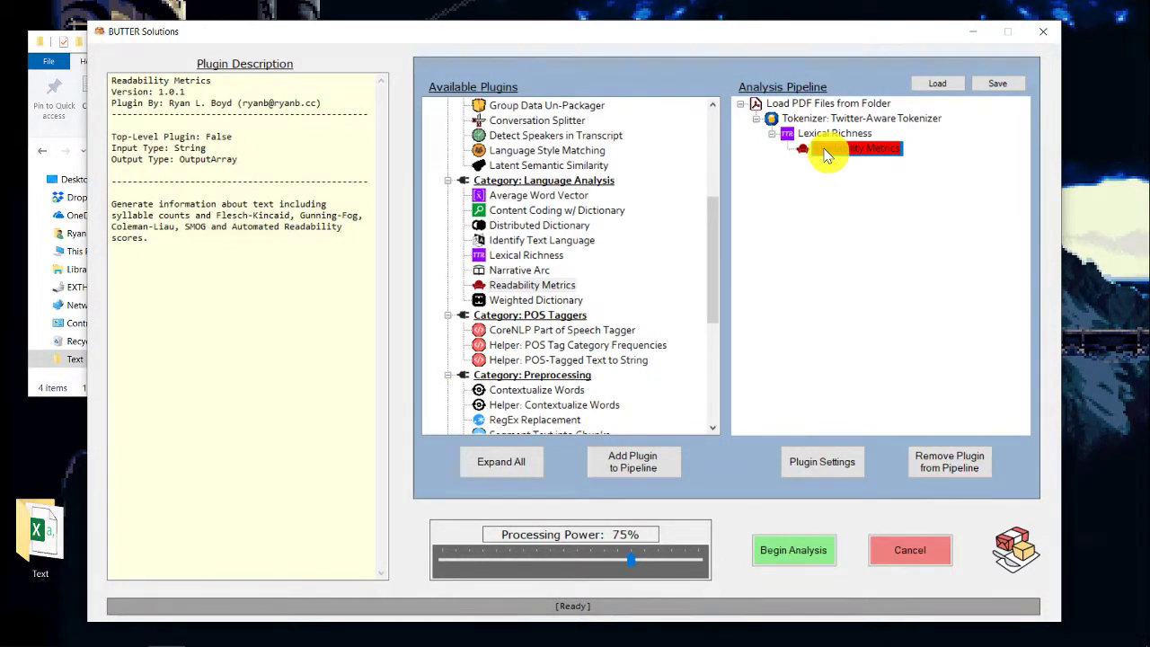
pyautogui.click(820, 142)
pyautogui.click(827, 150)
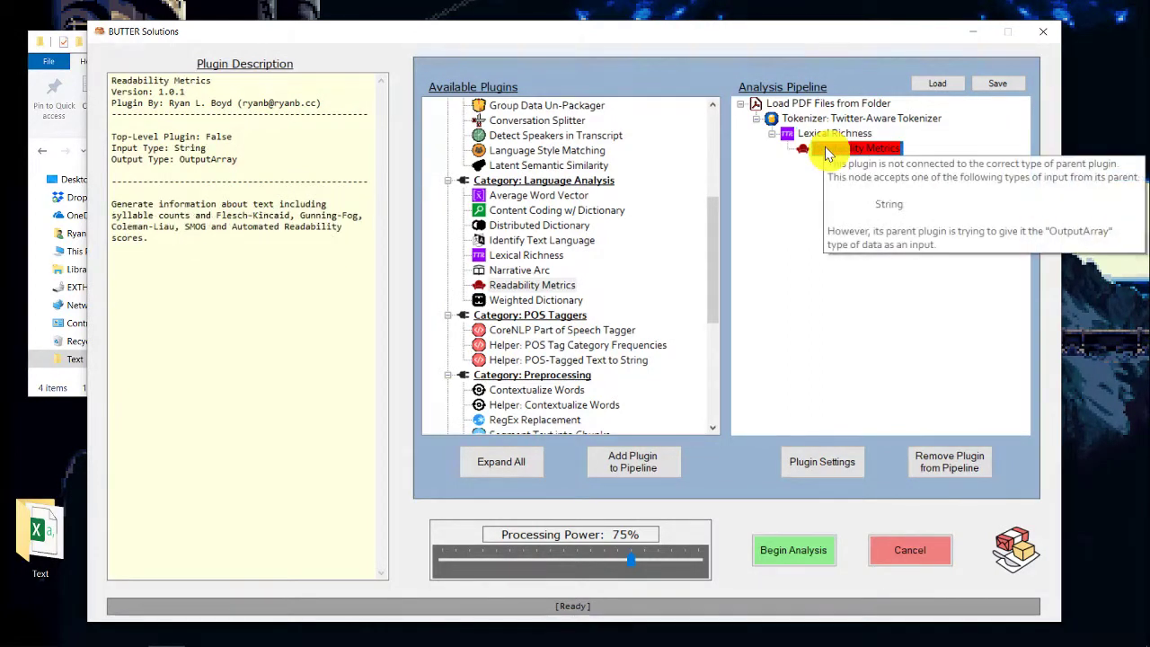
# Compare the input type Readability Metrics accepts with the output type of its parent, Lexical Richness
pyautogui.moveTo(205, 147); pyautogui.dragTo(110, 149)
pyautogui.click(814, 135)
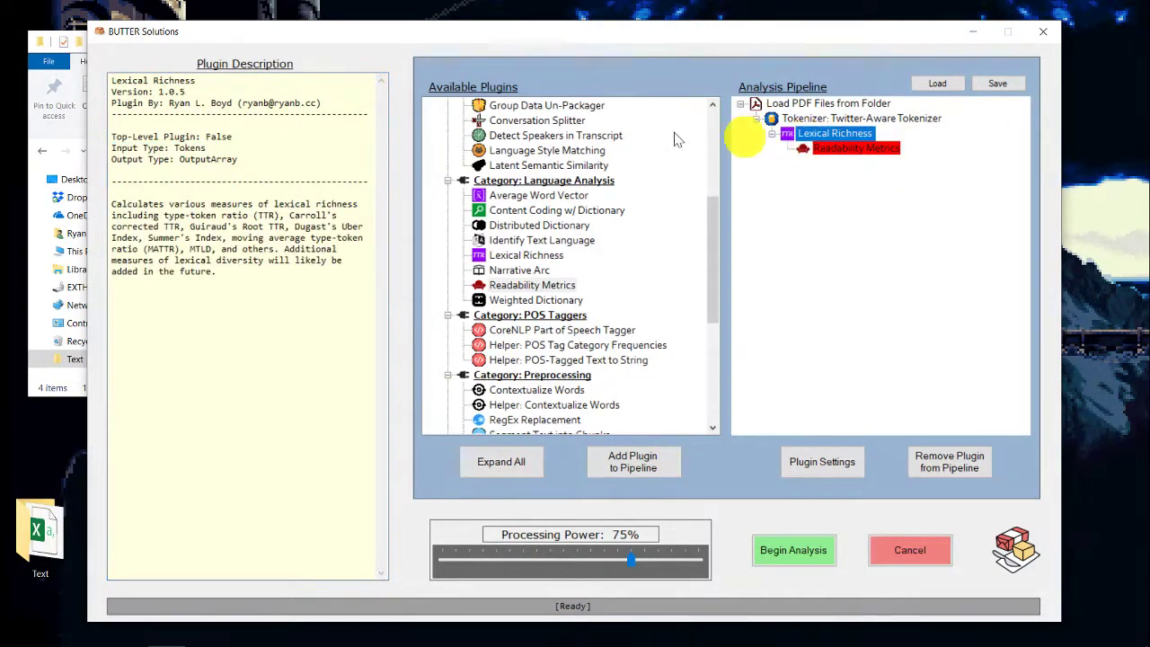
pyautogui.moveTo(237, 159); pyautogui.dragTo(111, 159)
pyautogui.click(142, 159)
pyautogui.click(849, 153)
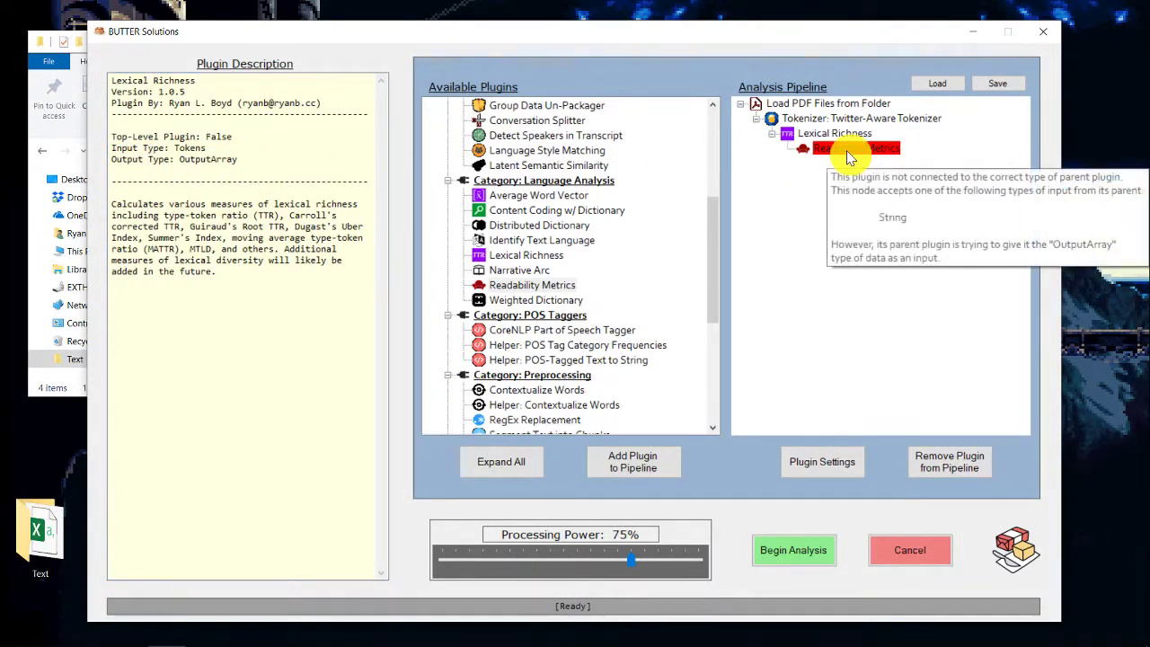
pyautogui.click(847, 150)
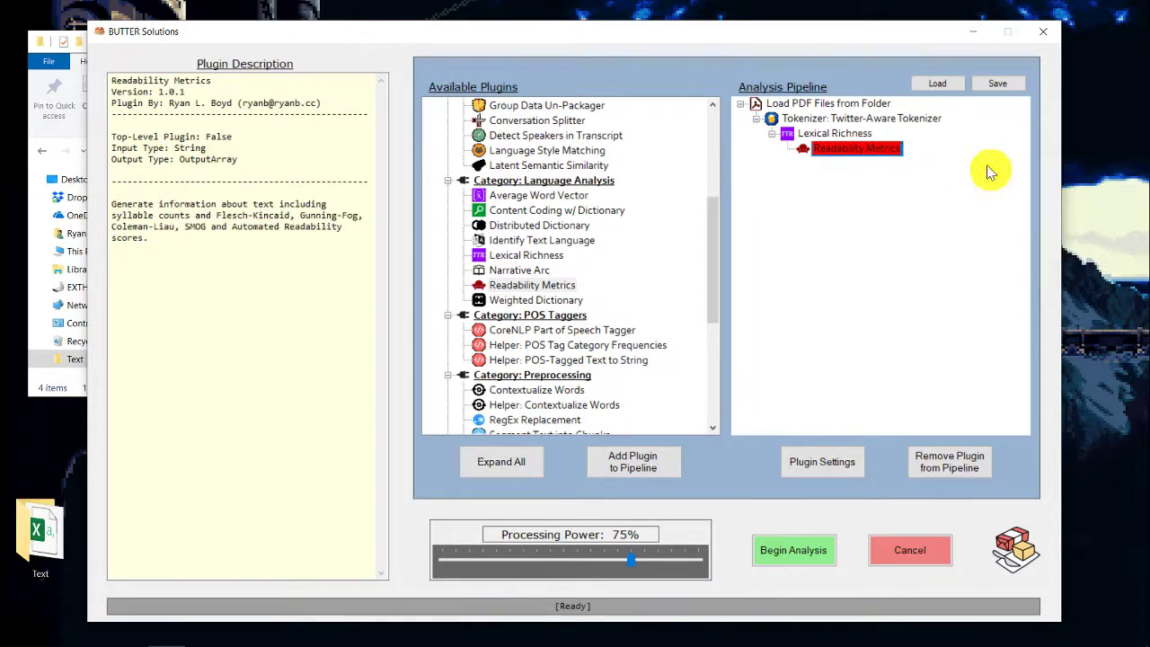
# Try to attach Readability Metrics directly to the Twitter-Aware Tokenizer, and compare the two plugins' input and output types
pyautogui.moveTo(860, 154); pyautogui.dragTo(851, 134)
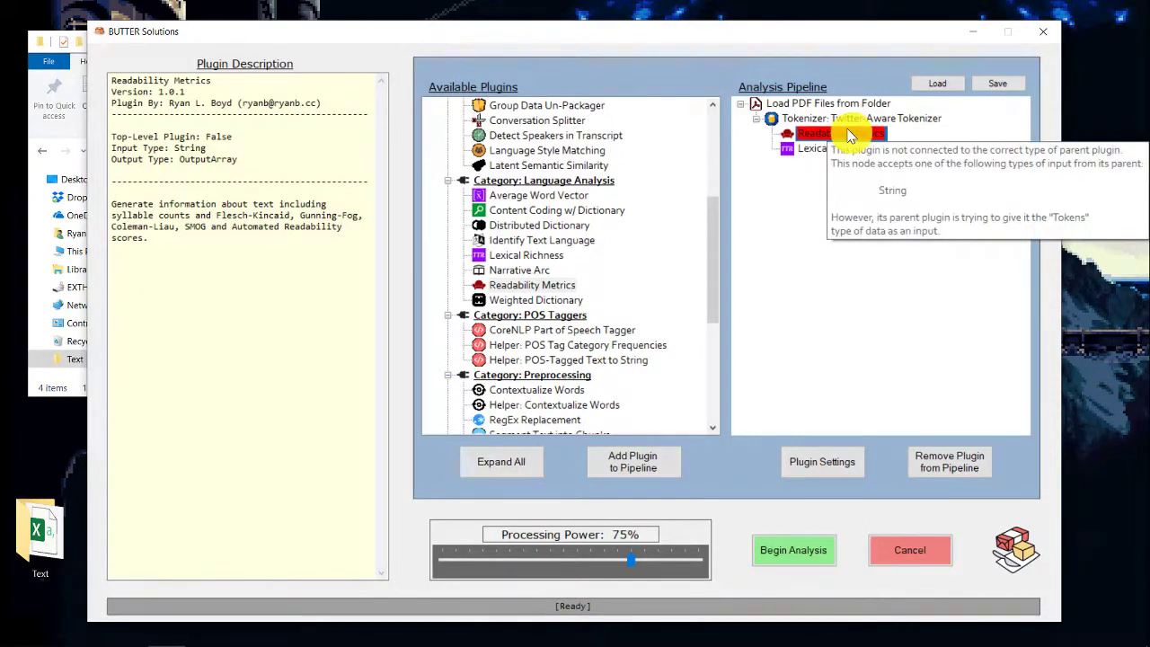
pyautogui.moveTo(868, 148)
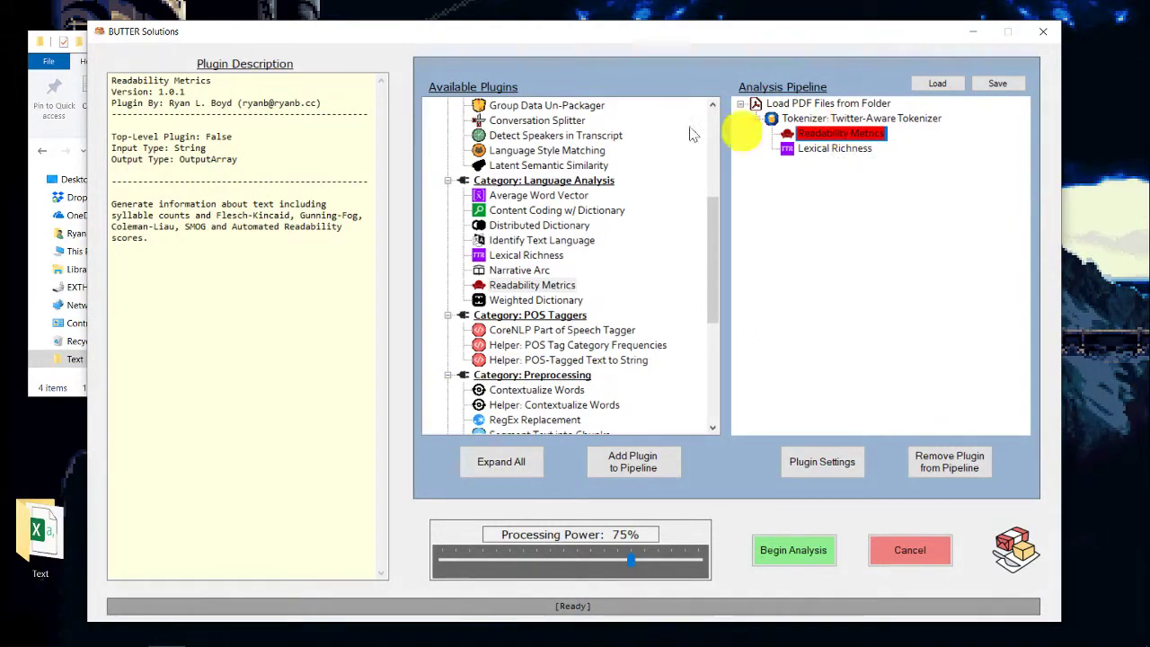
pyautogui.doubleClick(190, 147)
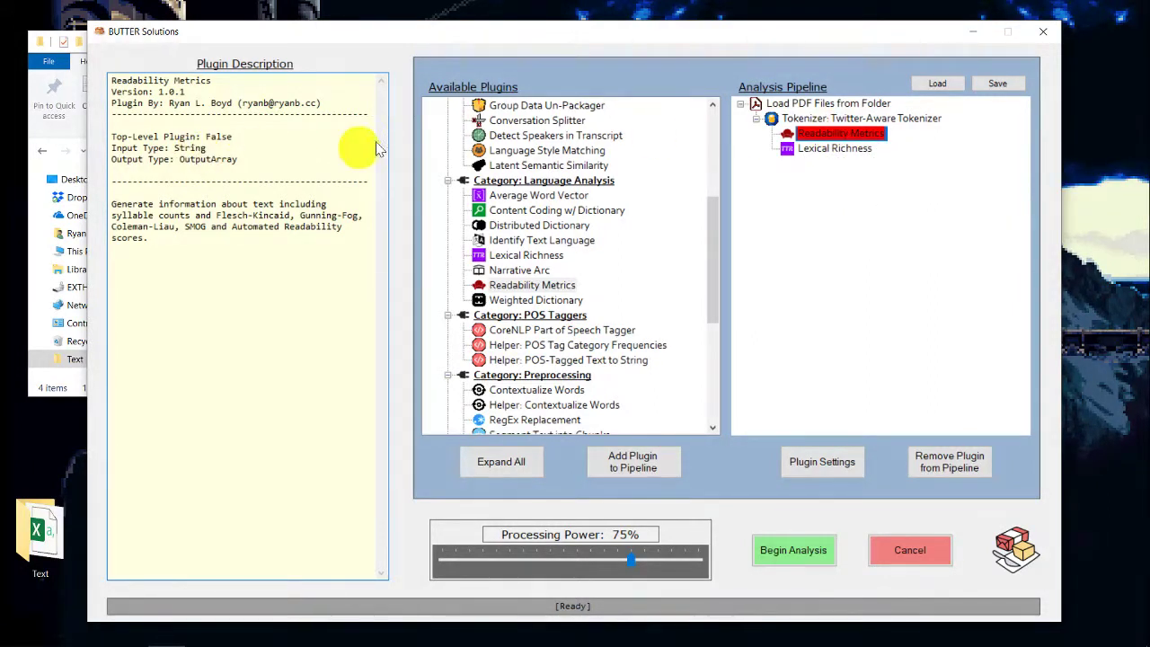
pyautogui.click(802, 124)
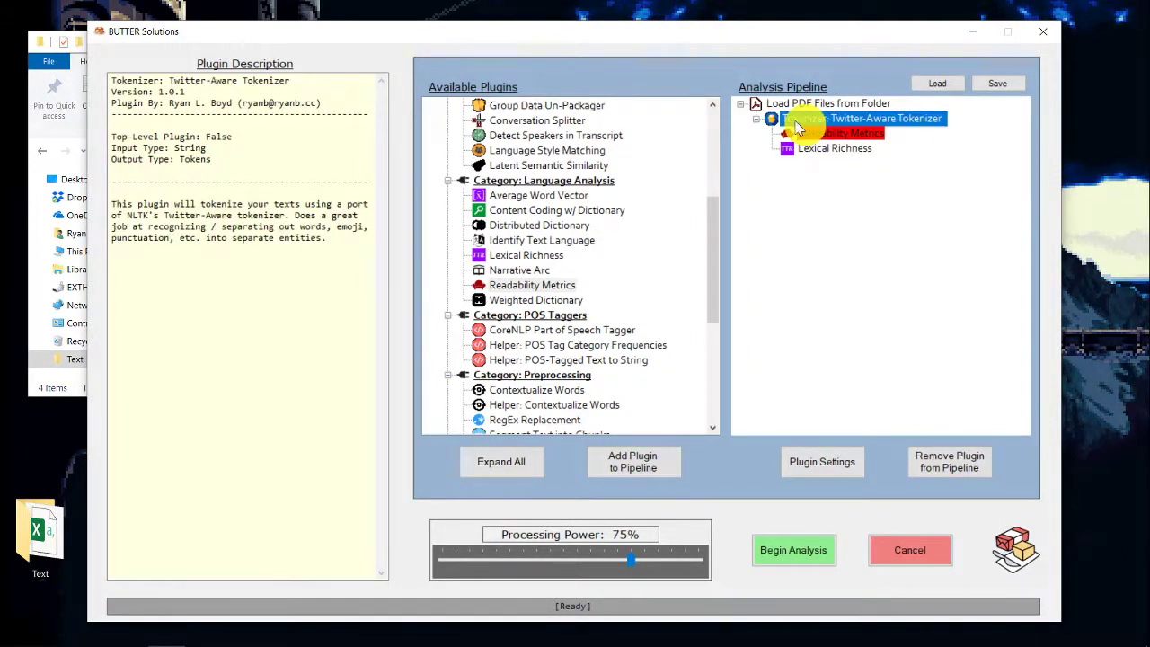
pyautogui.moveTo(127, 160); pyautogui.dragTo(225, 159)
pyautogui.click(224, 154)
pyautogui.tripleClick(124, 148)
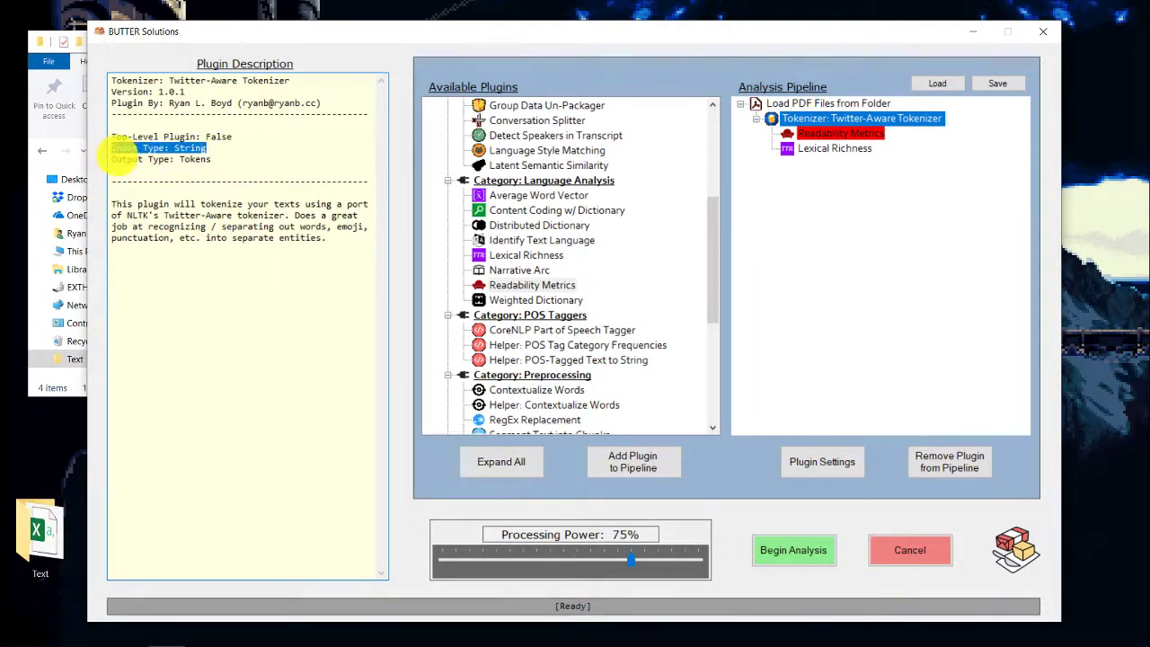
# Check the output type of Load PDF Files from Folder and move Readability Metrics directly beneath it, alongside the Twitter-Aware Tokenizer
pyautogui.click(806, 106)
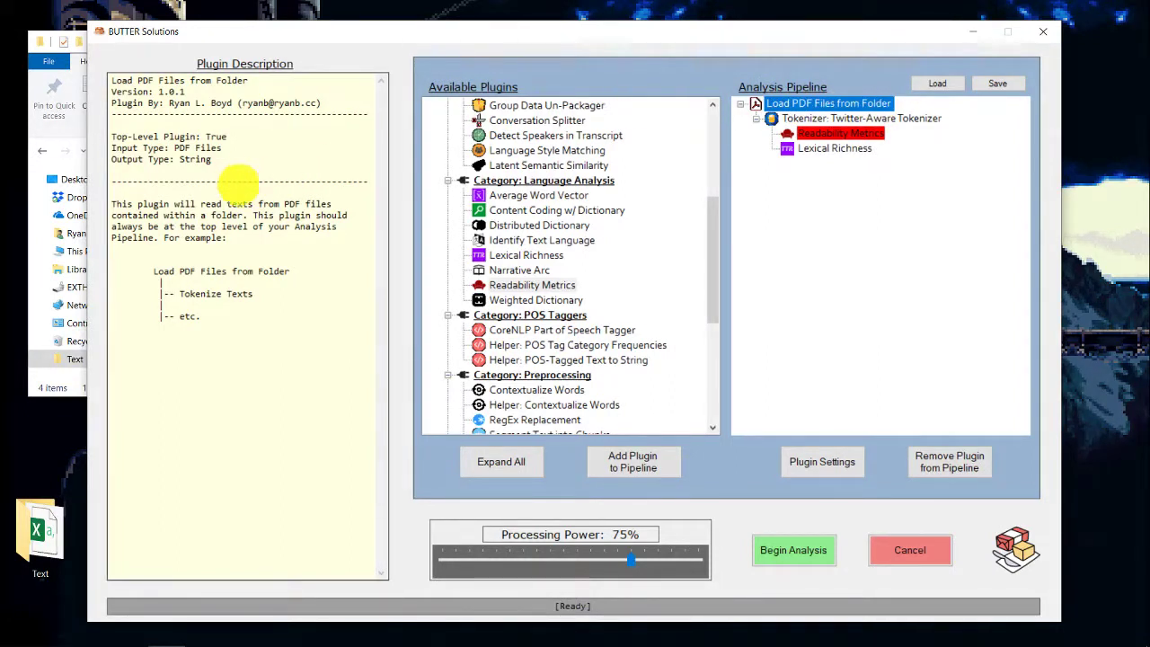
pyautogui.moveTo(177, 159); pyautogui.dragTo(106, 162)
pyautogui.click(178, 159)
pyautogui.click(831, 135)
pyautogui.moveTo(829, 136); pyautogui.dragTo(814, 105)
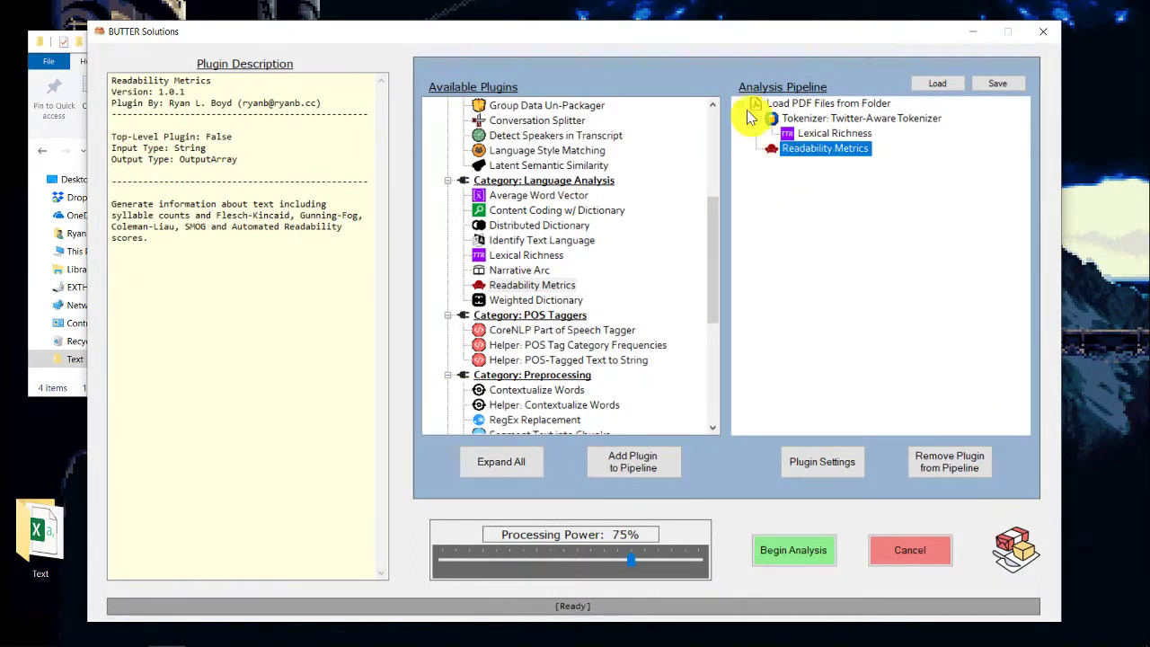
pyautogui.click(825, 136)
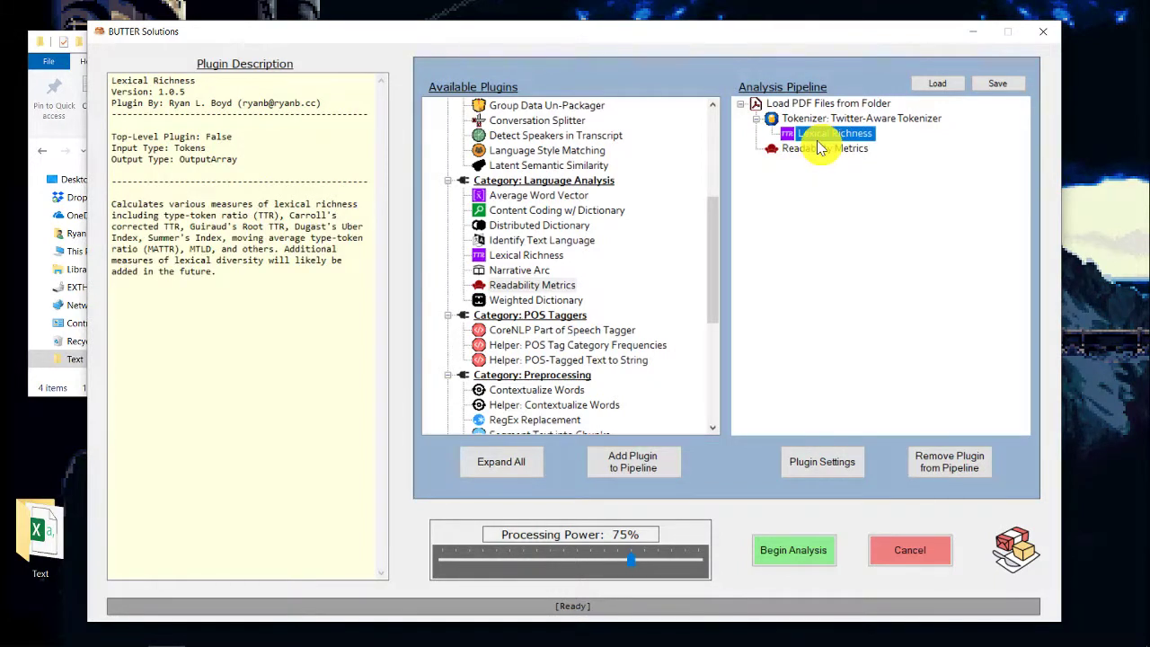
pyautogui.click(817, 148)
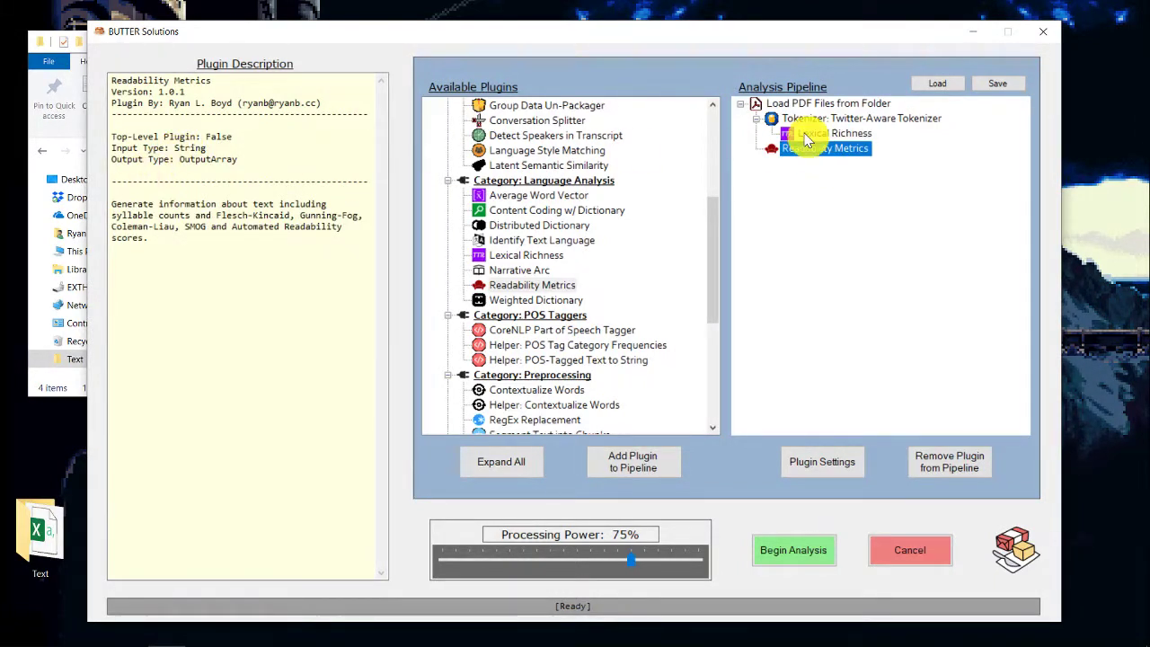
# Add a Save Output to CSV plugin beneath Lexical Richness and another beneath Readability Metrics in the pipeline
pyautogui.click(808, 136)
pyautogui.click(820, 151)
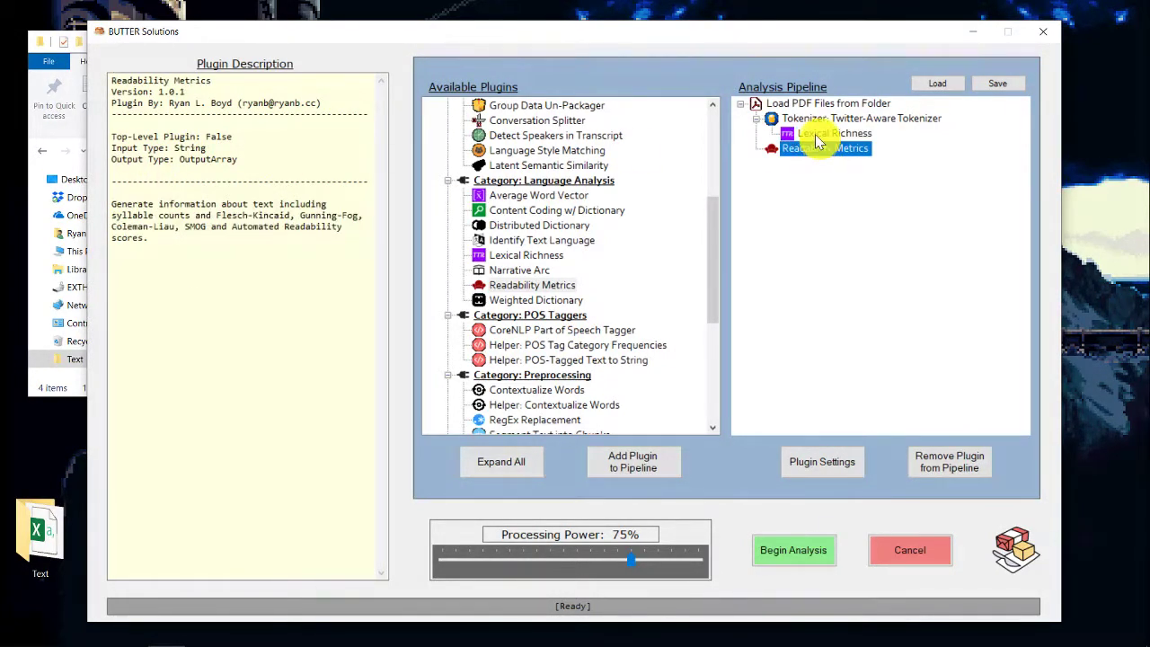
pyautogui.click(815, 133)
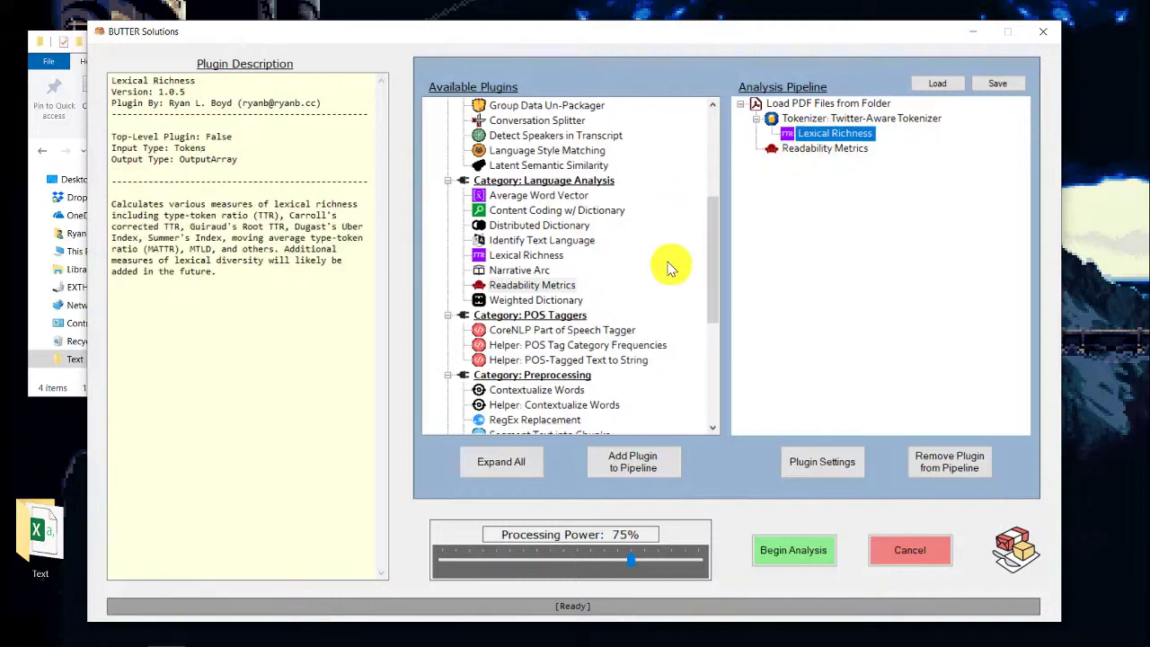
pyautogui.moveTo(710, 266); pyautogui.dragTo(705, 179)
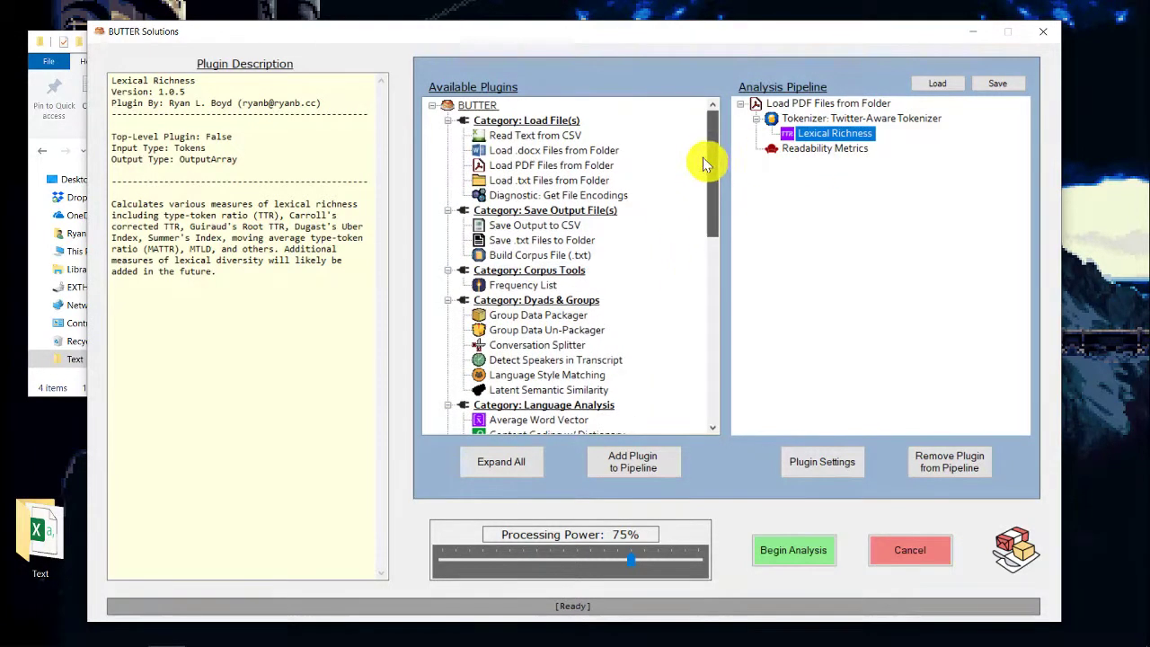
pyautogui.click(517, 228)
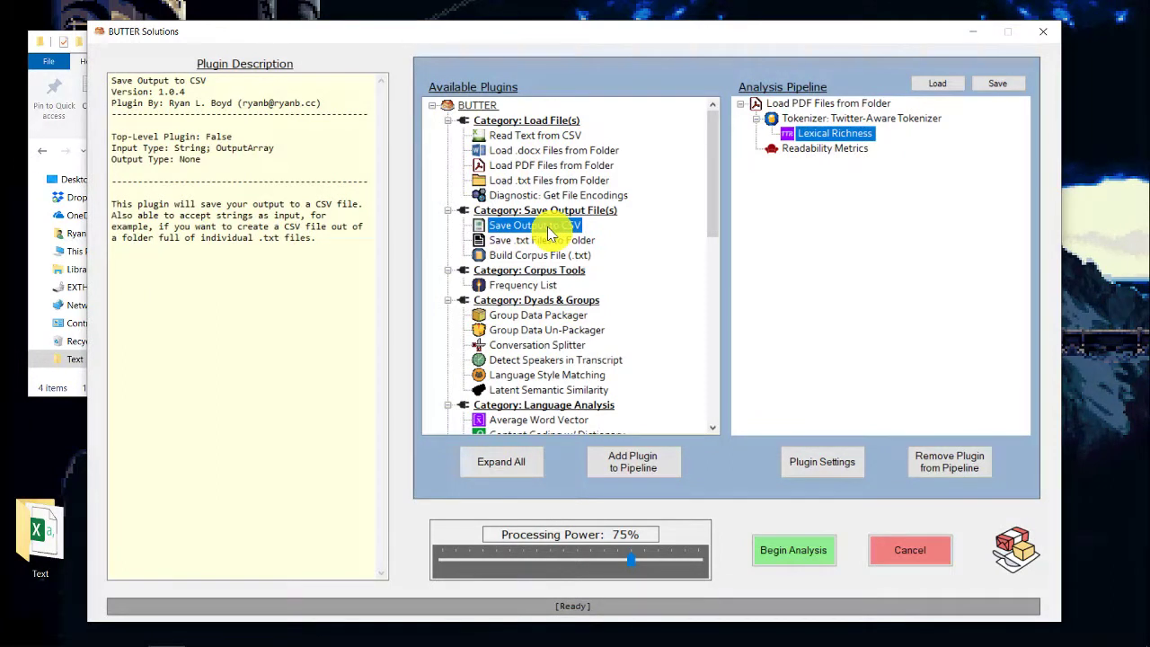
pyautogui.doubleClick(551, 230)
pyautogui.click(809, 164)
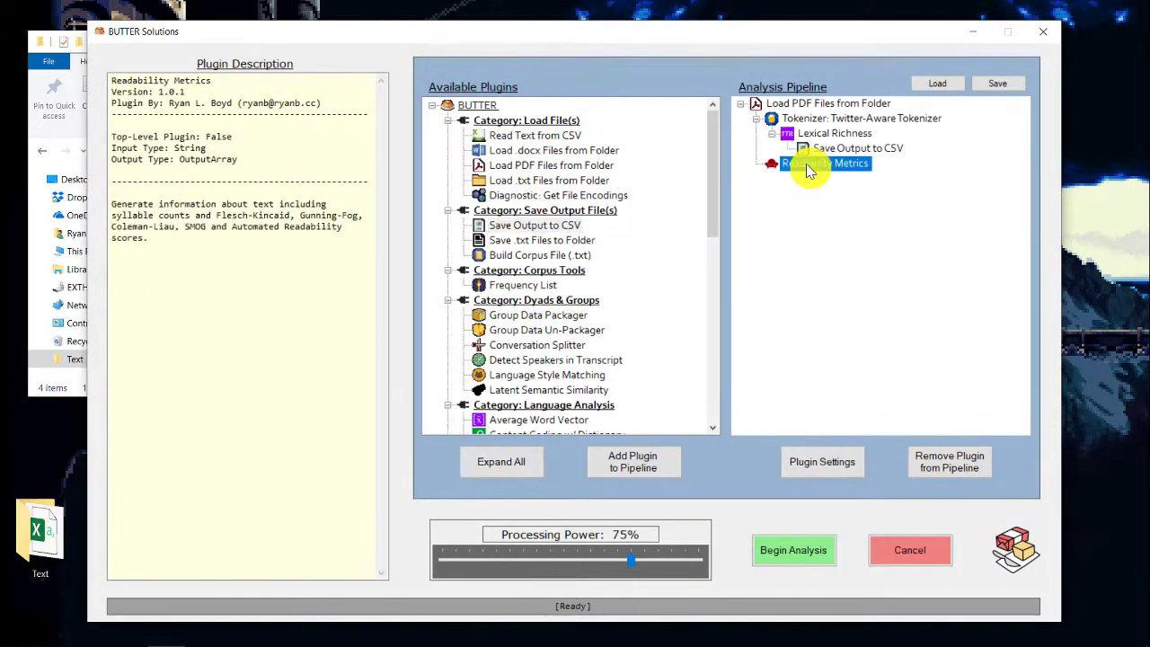
pyautogui.doubleClick(517, 231)
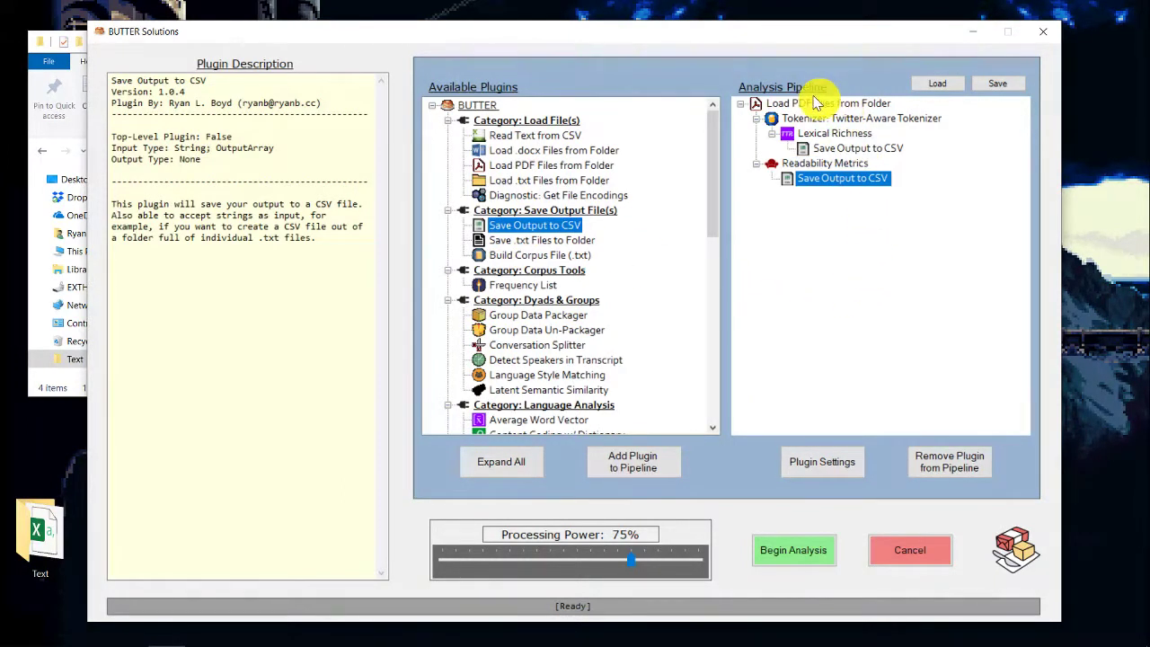
# Review the pipeline's data flow from Load PDF Files from Folder through the Lexical Richness and Readability Metrics branches to their CSV outputs
pyautogui.click(755, 107)
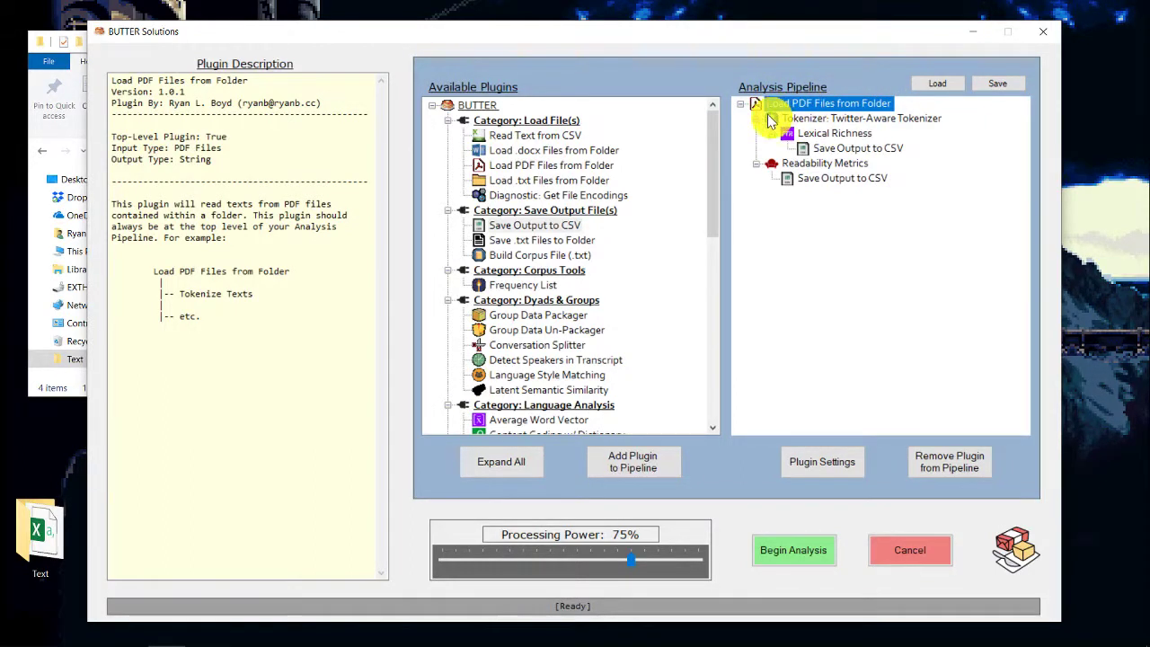
pyautogui.click(809, 126)
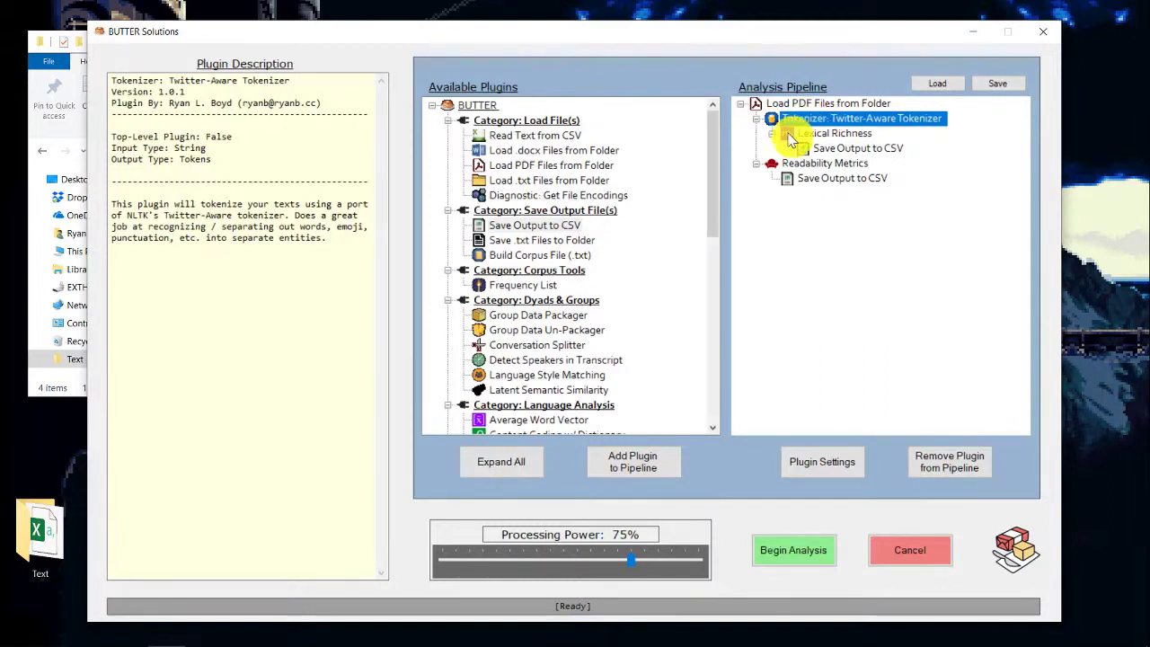
pyautogui.click(822, 133)
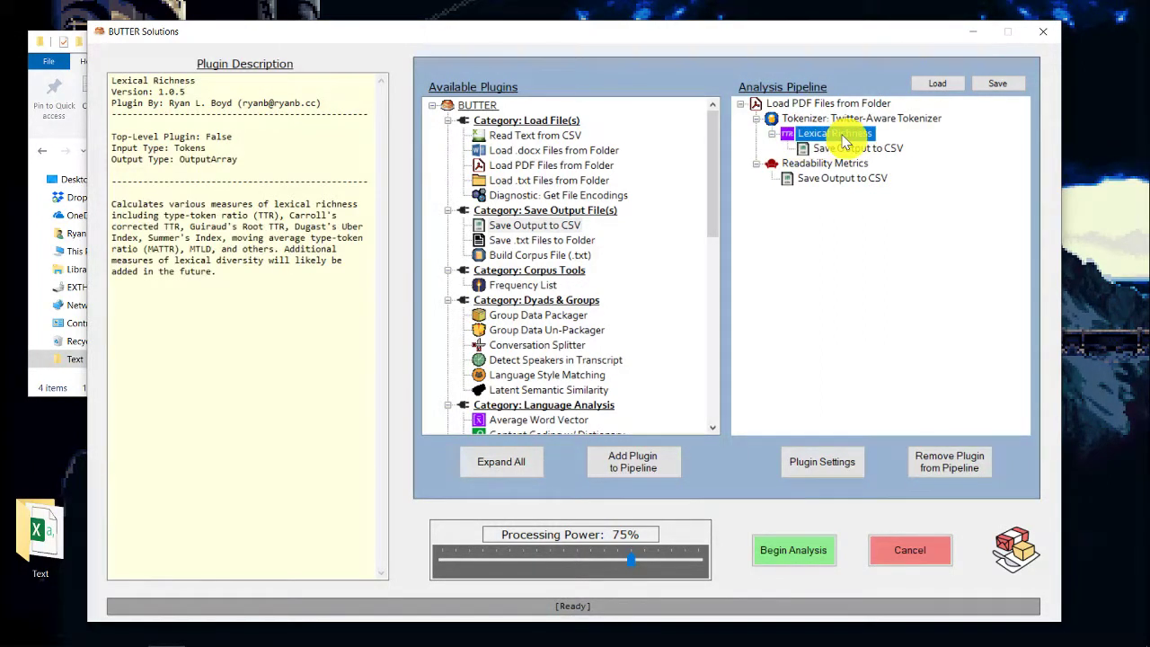
pyautogui.click(816, 148)
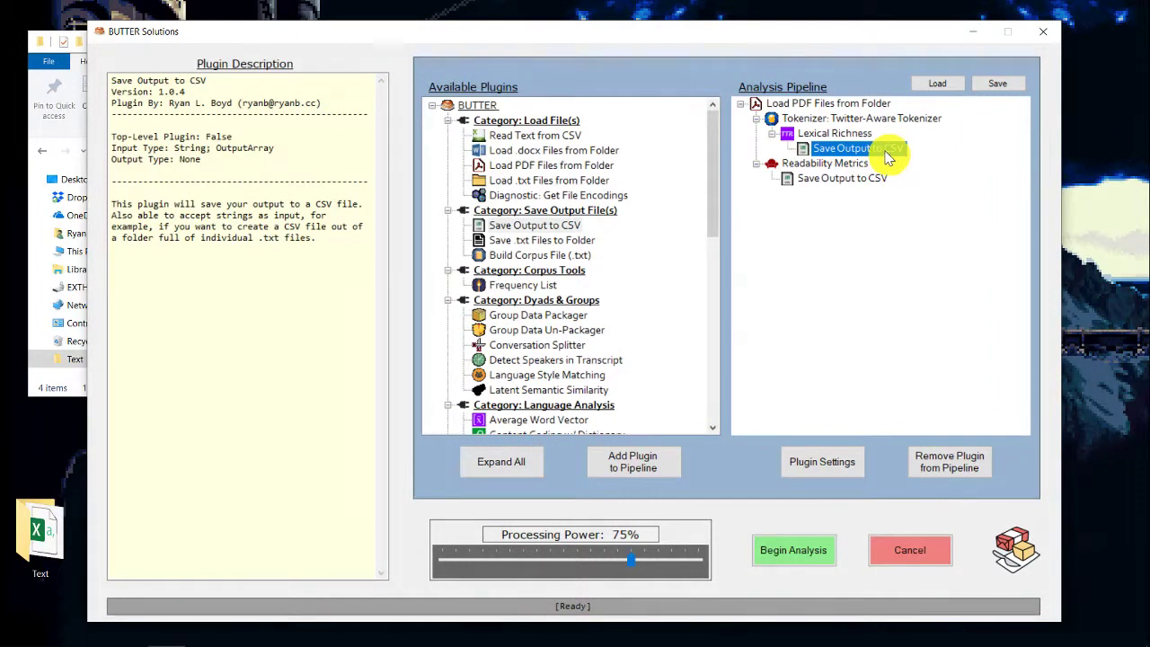
pyautogui.click(798, 165)
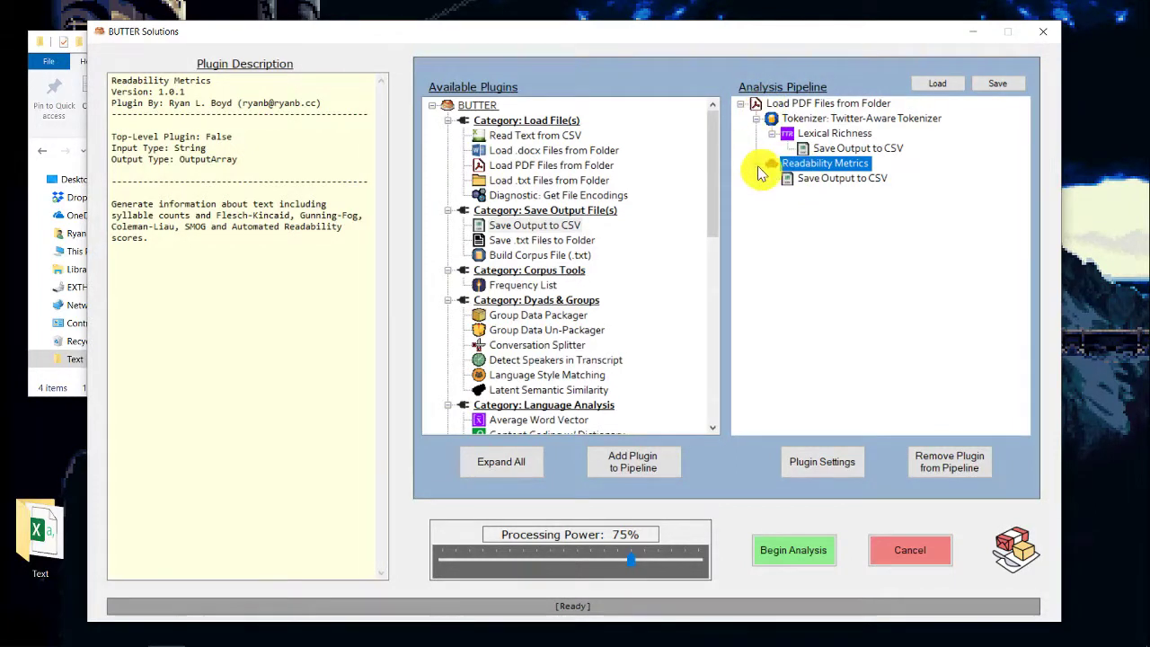
pyautogui.click(840, 180)
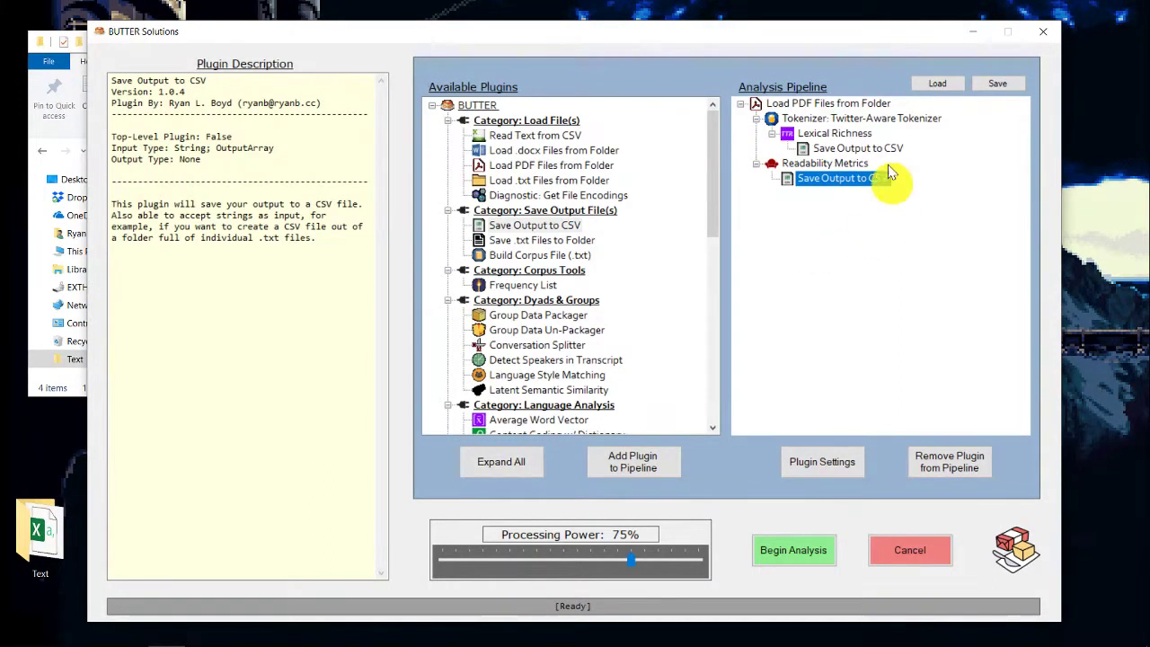
# Add the CoreNLP Part of Speech Tagger directly beneath Load PDF Files from Folder
pyautogui.click(761, 103)
pyautogui.moveTo(723, 159); pyautogui.dragTo(724, 258)
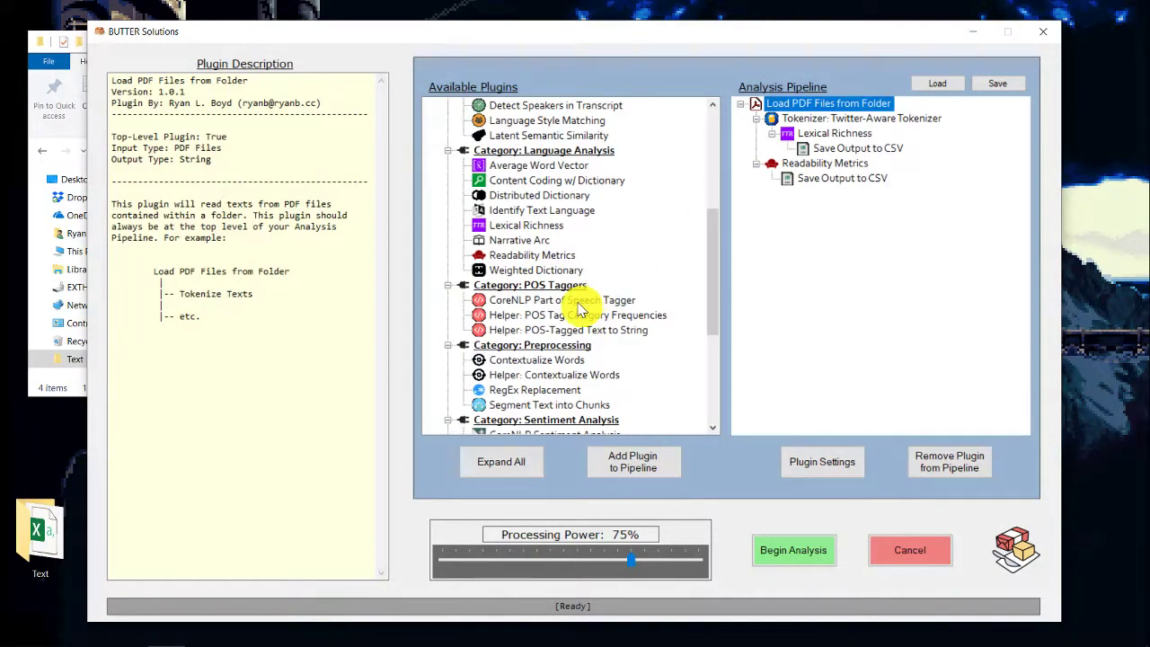
pyautogui.doubleClick(578, 304)
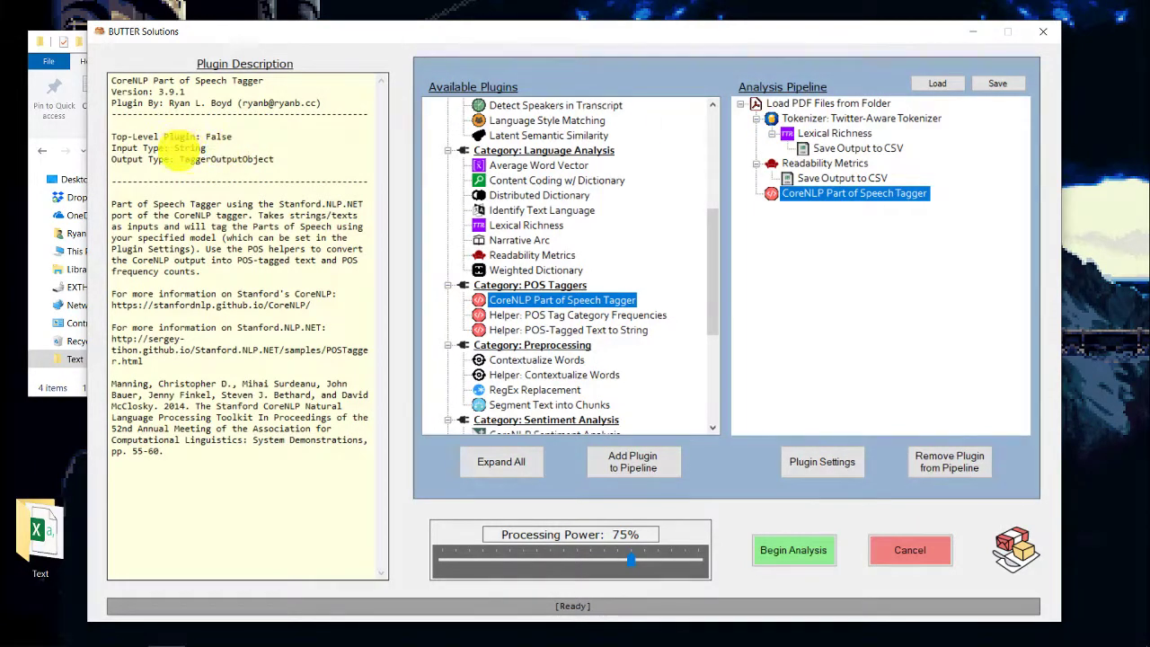
# Compare the output type of the CoreNLP Part of Speech Tagger with the input type of Helper: POS Tag Category Frequencies
pyautogui.click(612, 315)
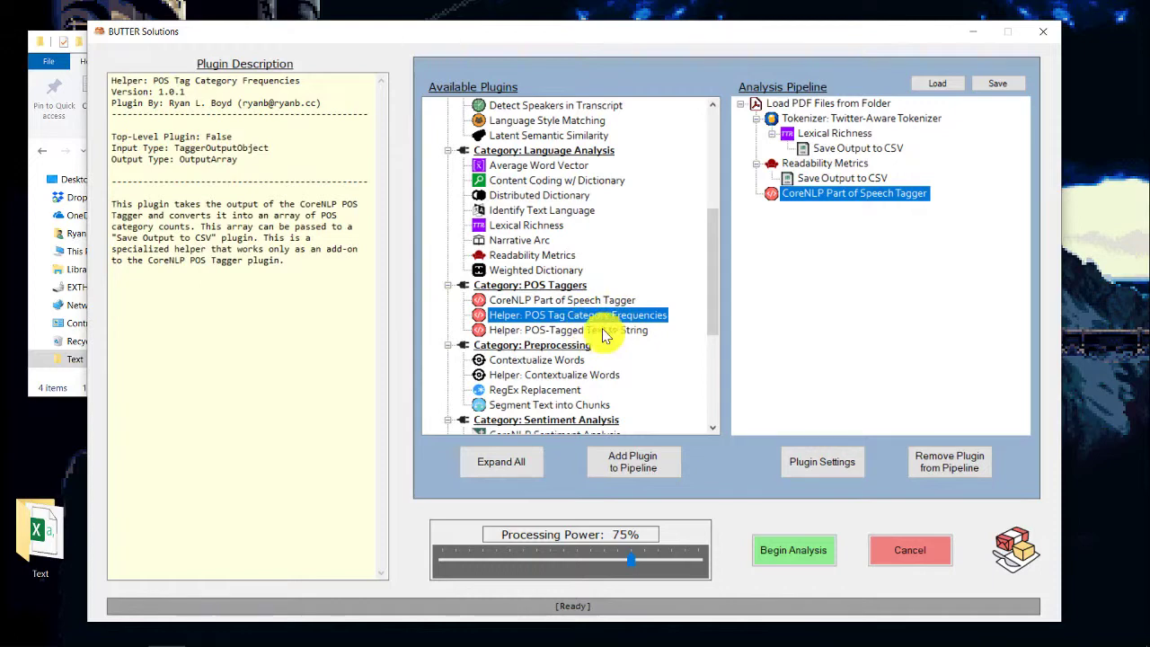
pyautogui.click(827, 193)
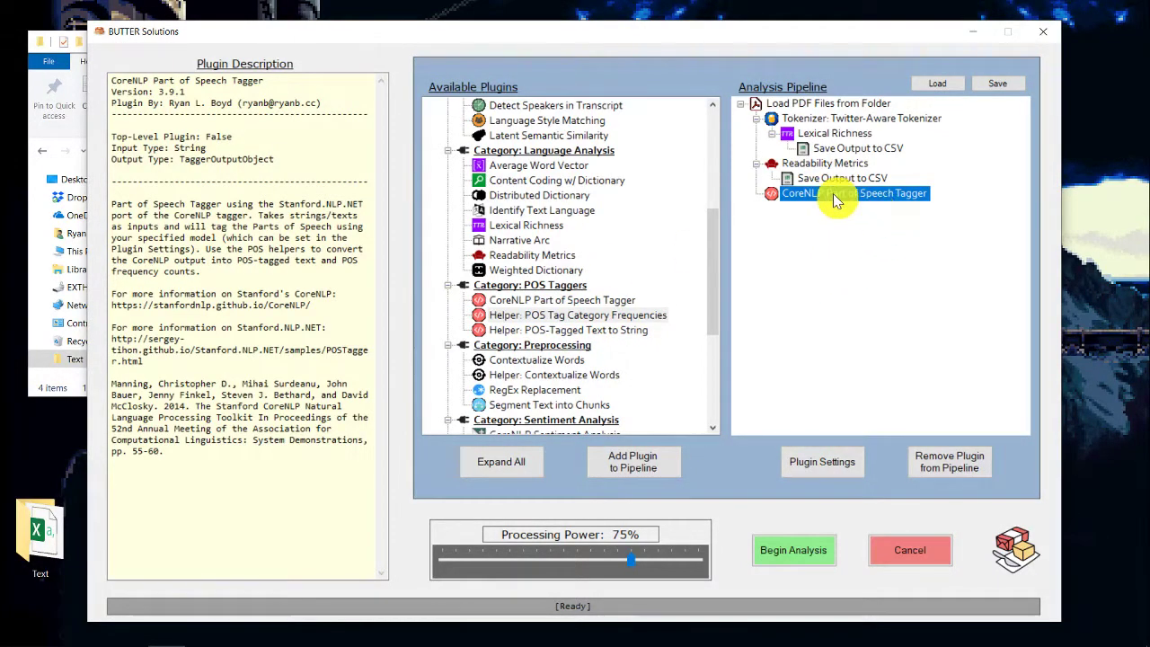
pyautogui.click(177, 159)
pyautogui.moveTo(177, 159); pyautogui.dragTo(279, 159)
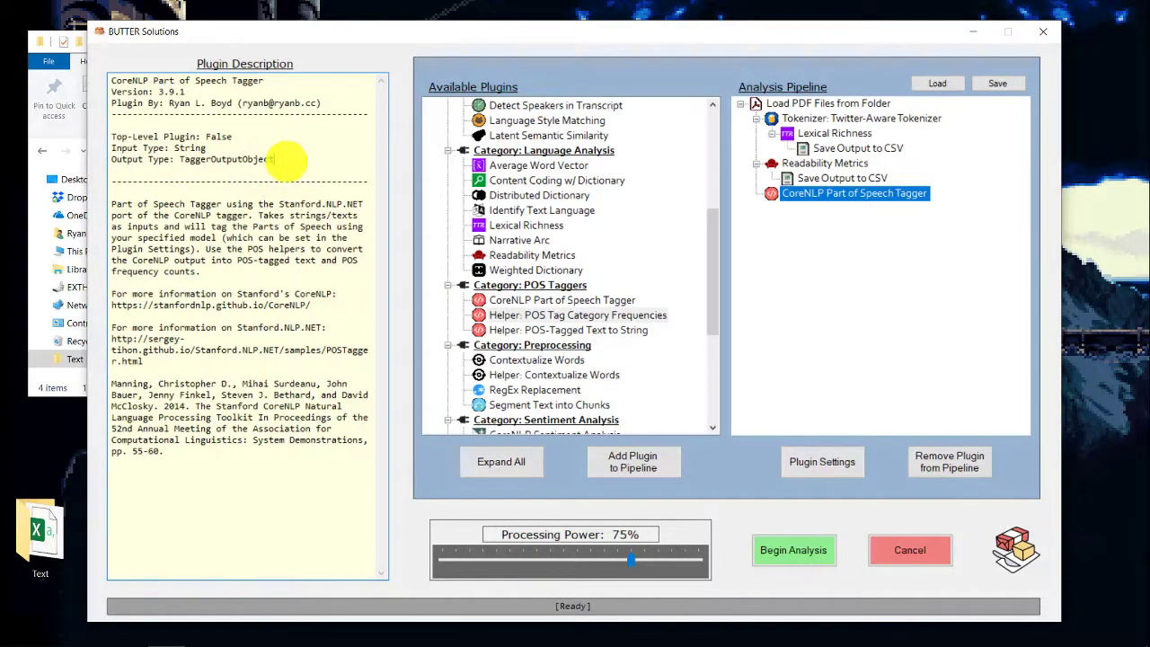
pyautogui.moveTo(293, 162)
pyautogui.mouseDown()
pyautogui.moveTo(188, 162)
pyautogui.moveTo(275, 158)
pyautogui.mouseUp()
pyautogui.click(527, 316)
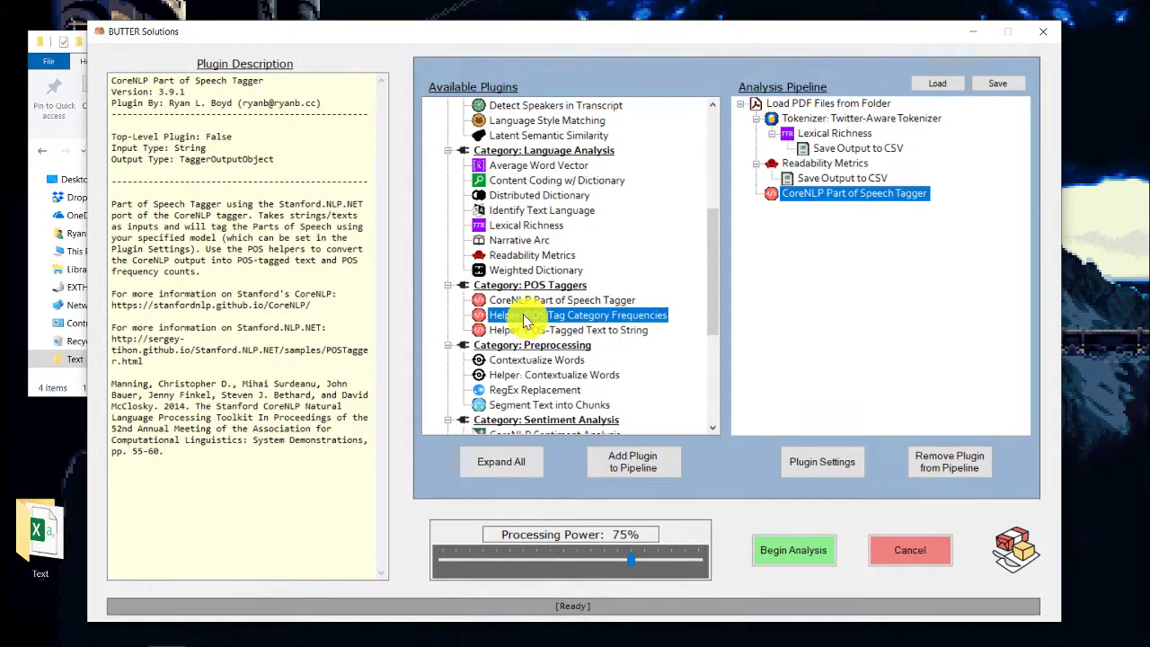
pyautogui.click(584, 329)
pyautogui.click(580, 316)
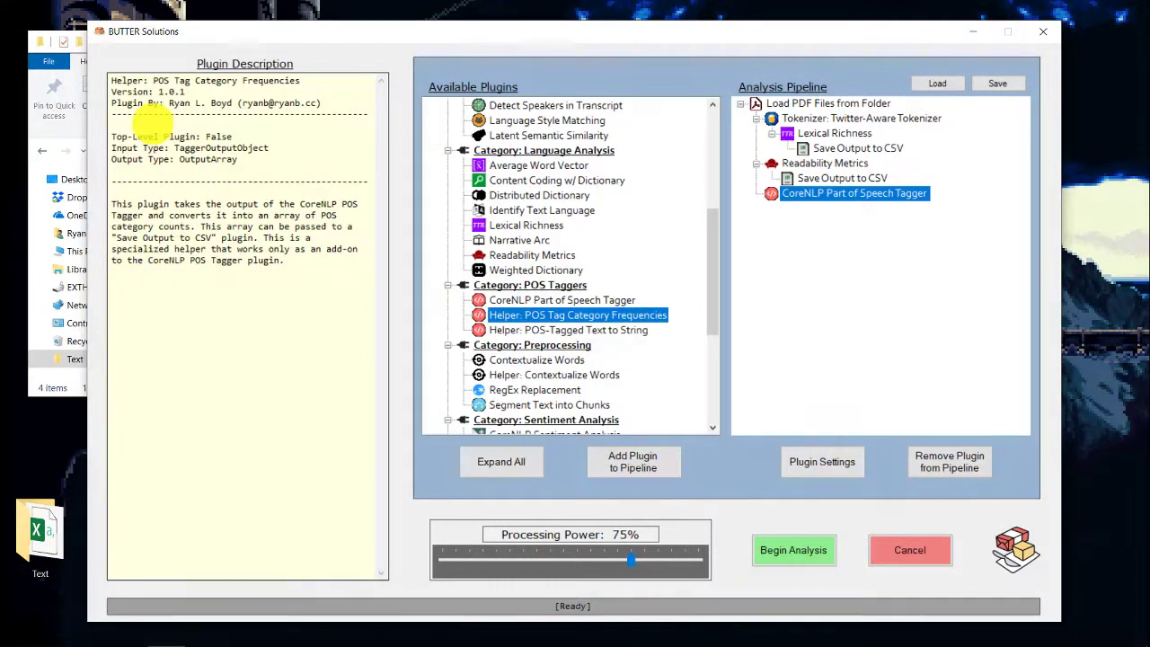
pyautogui.moveTo(111, 148); pyautogui.dragTo(270, 149)
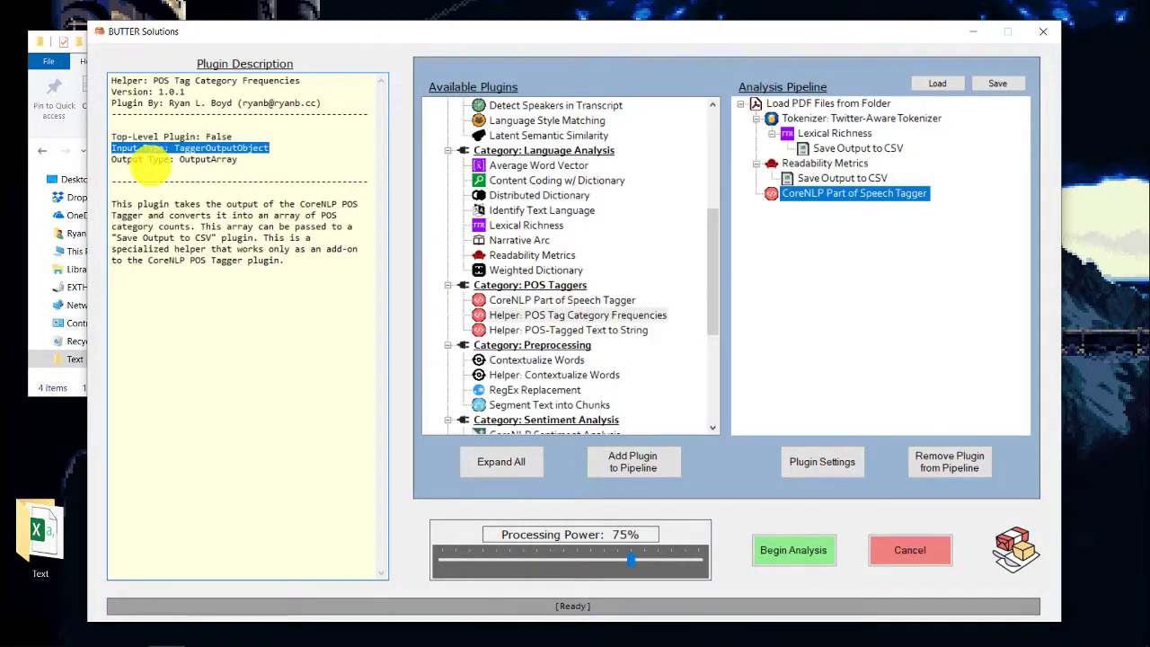
# Add Helper: POS Tag Category Frequencies beneath the CoreNLP Part of Speech Tagger, with Save Output to CSV beneath the helper
pyautogui.doubleClick(620, 321)
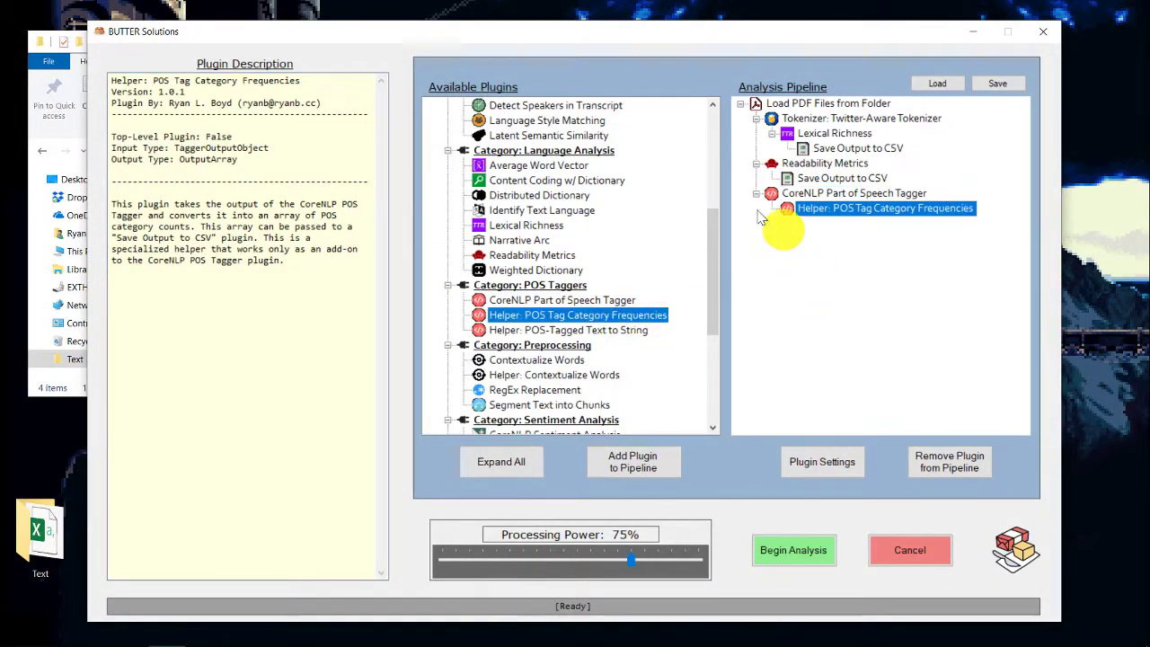
pyautogui.scroll(4, 582, 274)
pyautogui.scroll(1, 582, 274)
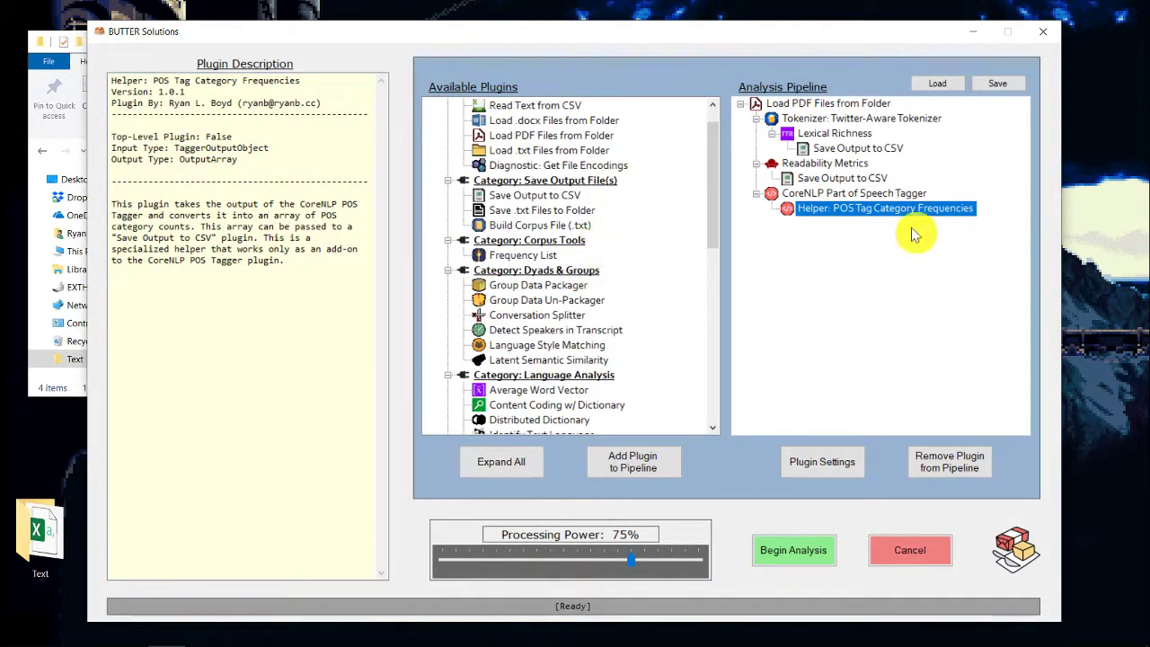
pyautogui.scroll(1, 537, 254)
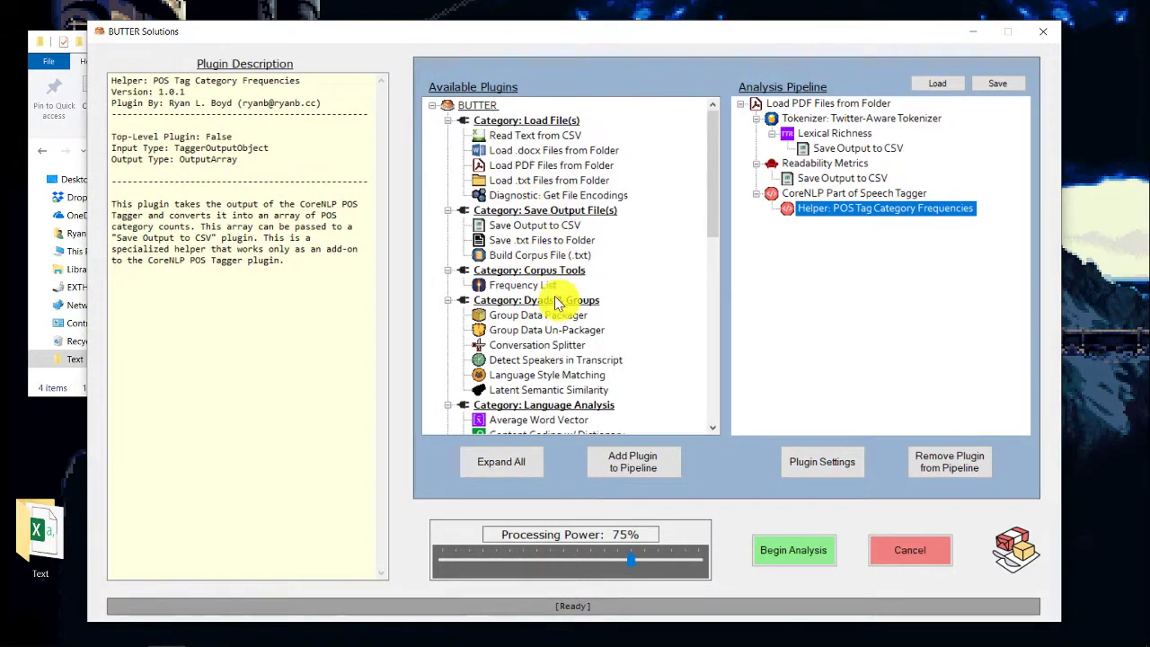
pyautogui.doubleClick(535, 226)
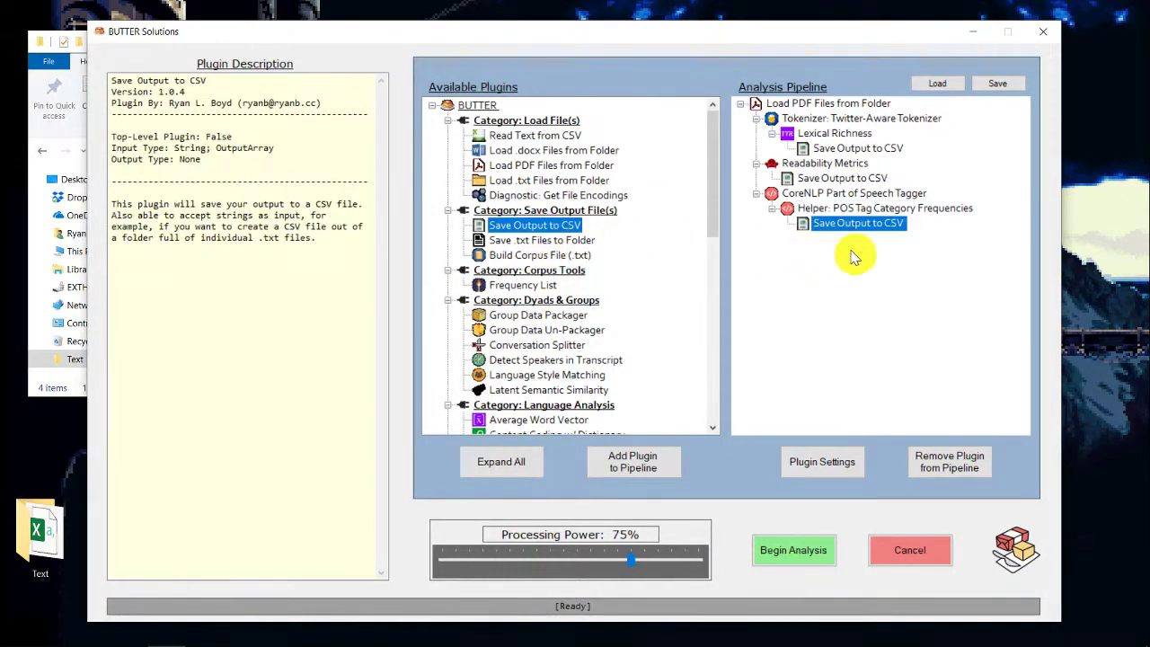
# Set the output file of the Save Output to CSV plugin beneath Lexical Richness to BUTTER-CSVOutput-lexical_richness.csv in the Text folder
pyautogui.click(849, 151)
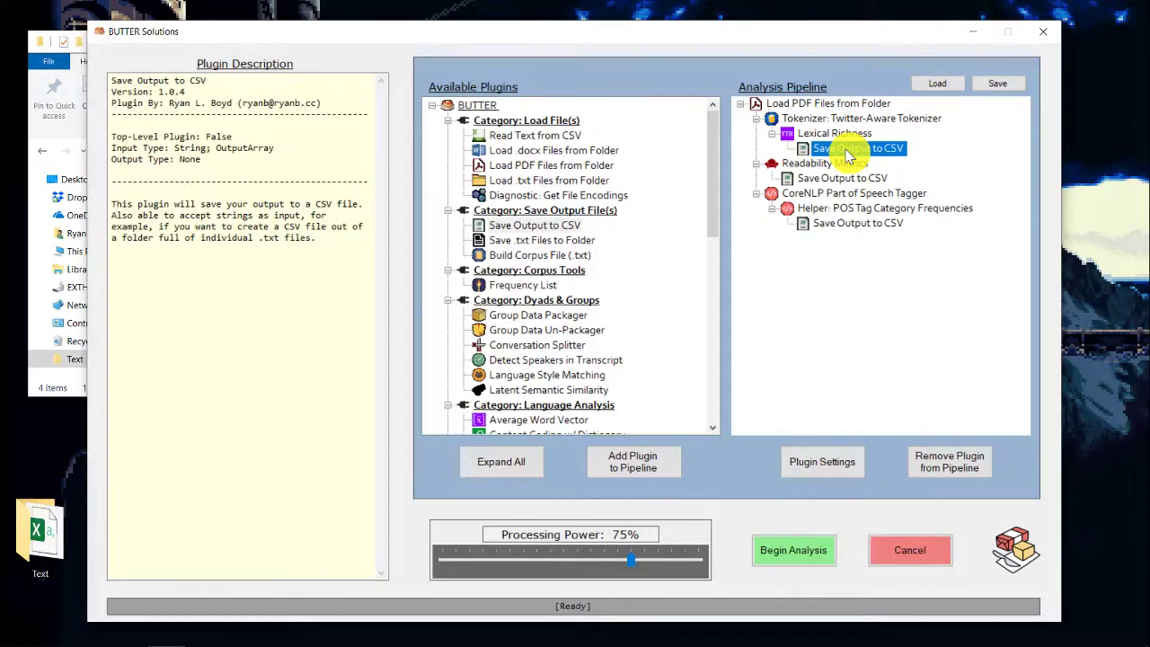
pyautogui.click(816, 181)
pyautogui.click(817, 224)
pyautogui.click(818, 180)
pyautogui.click(822, 149)
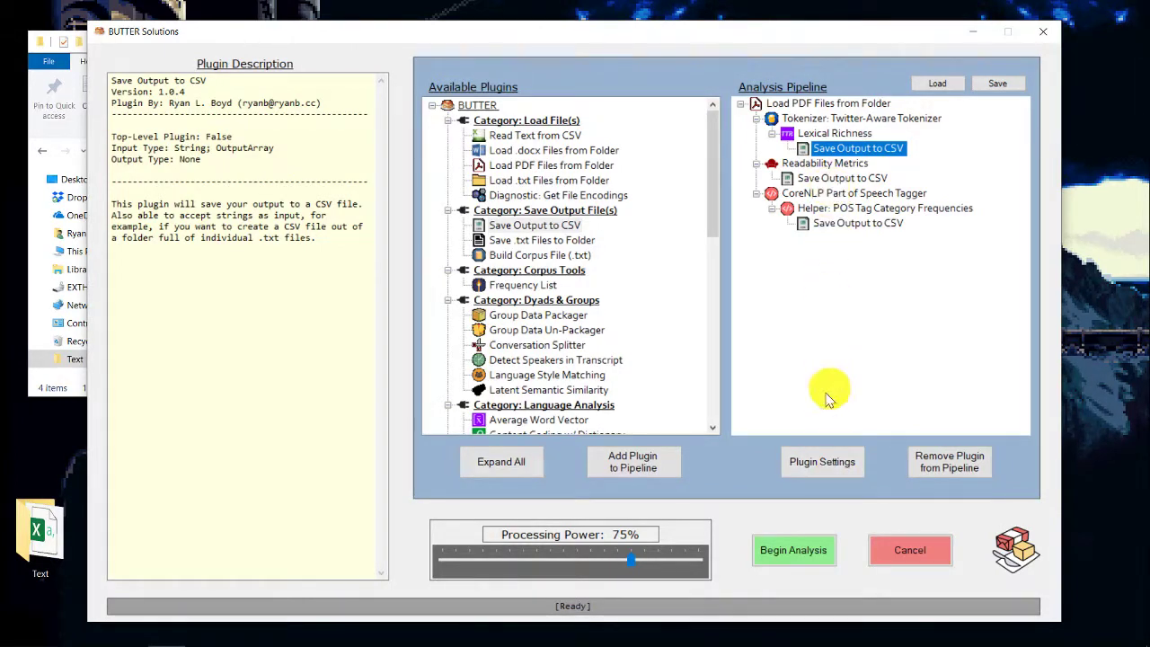
pyautogui.click(824, 465)
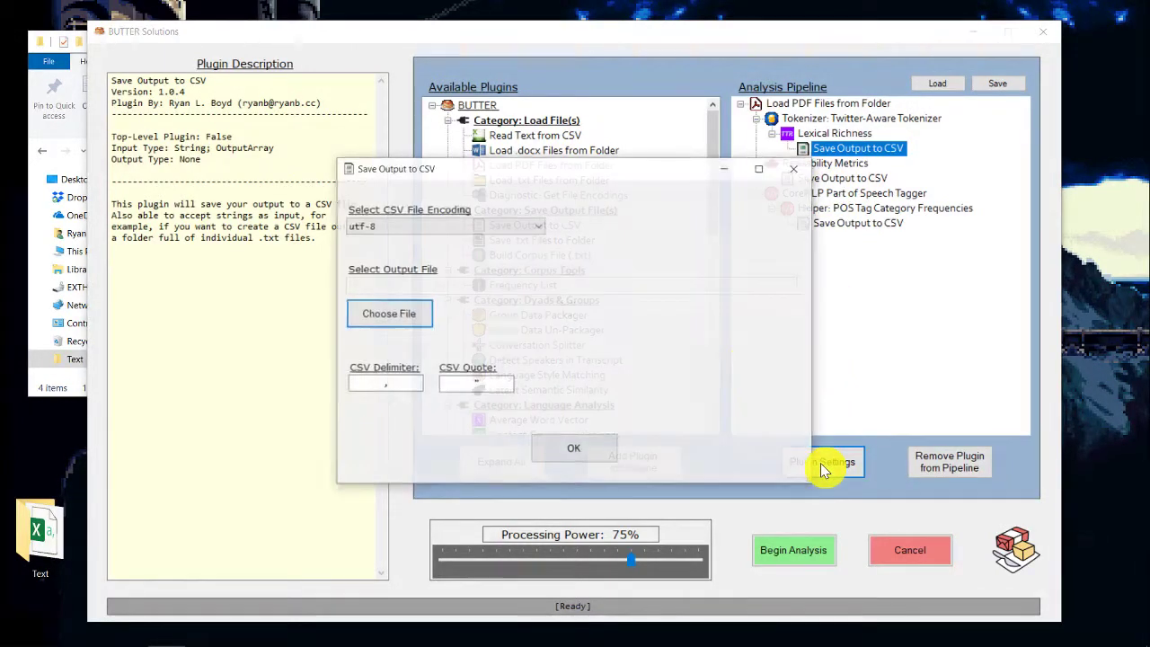
pyautogui.click(379, 328)
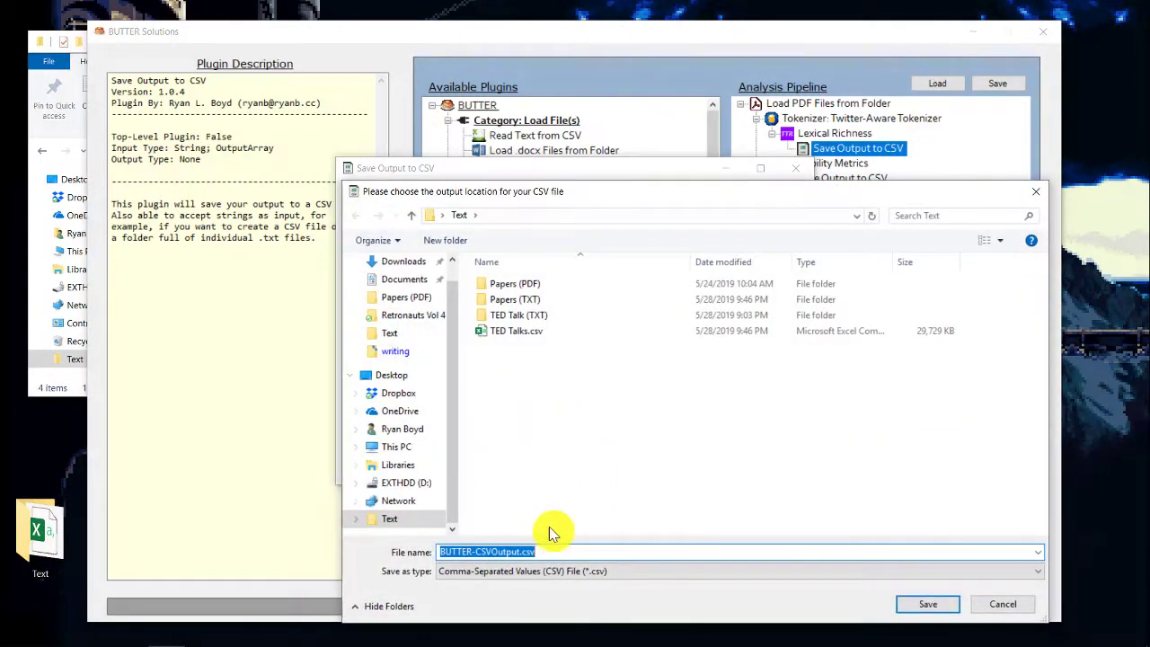
pyautogui.click(526, 552)
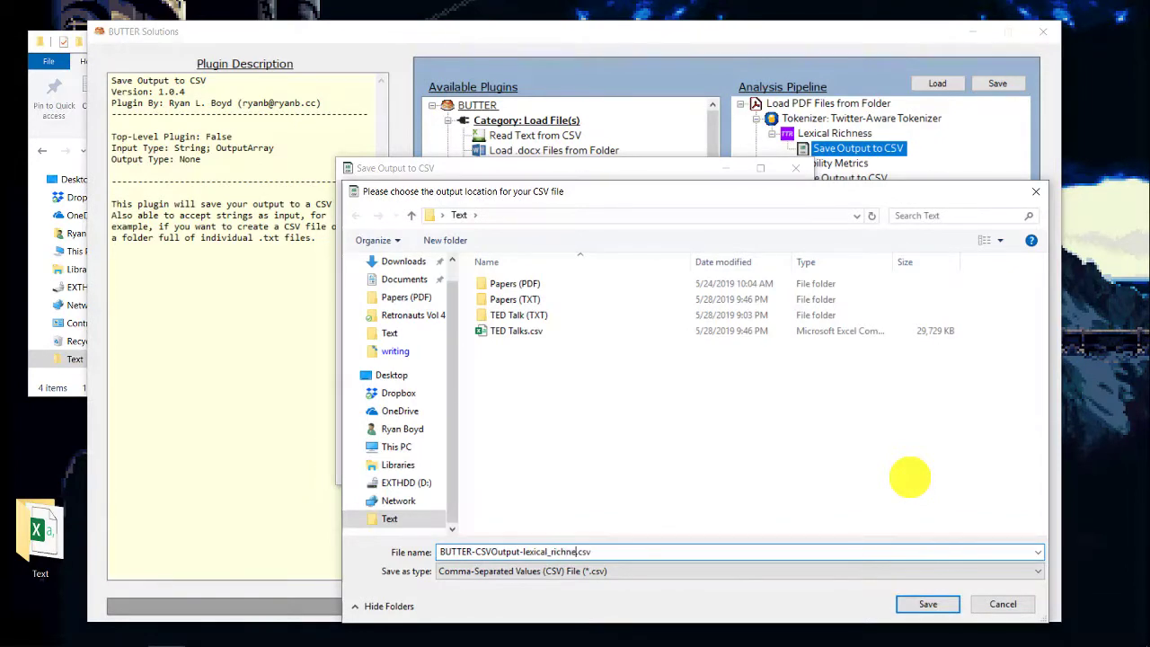
pyautogui.press('Return')
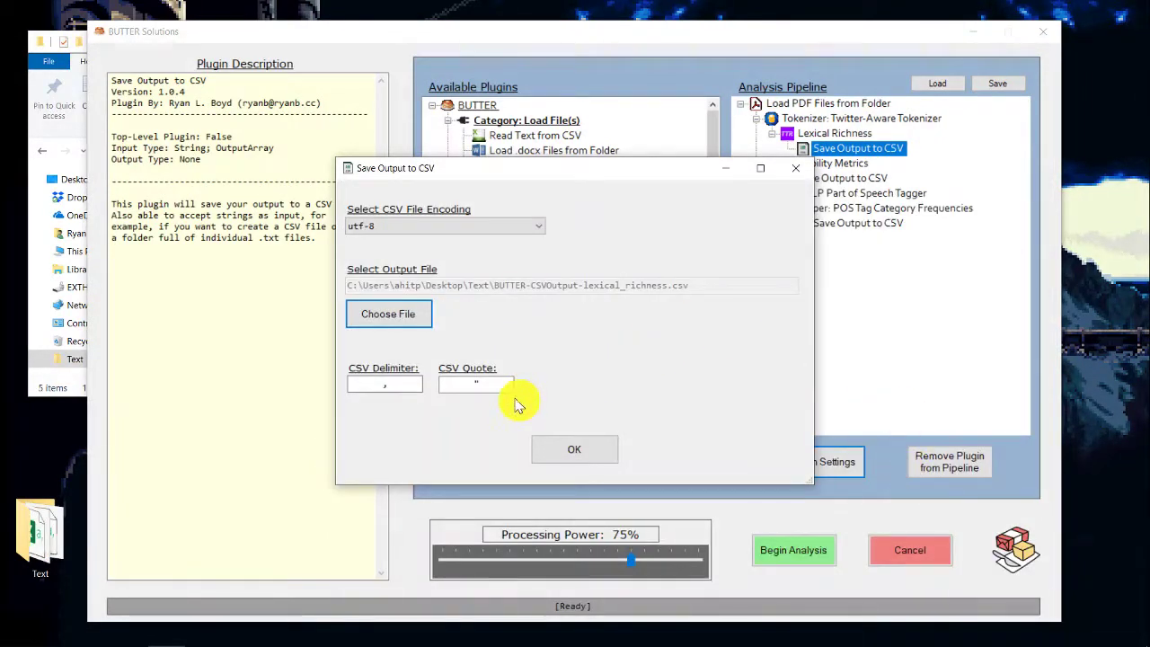
pyautogui.click(562, 445)
# Set the output file of the Save Output to CSV plugin beneath Readability Metrics to BUTTER-CSVOutput-readability.csv in the Text folder
pyautogui.click(841, 179)
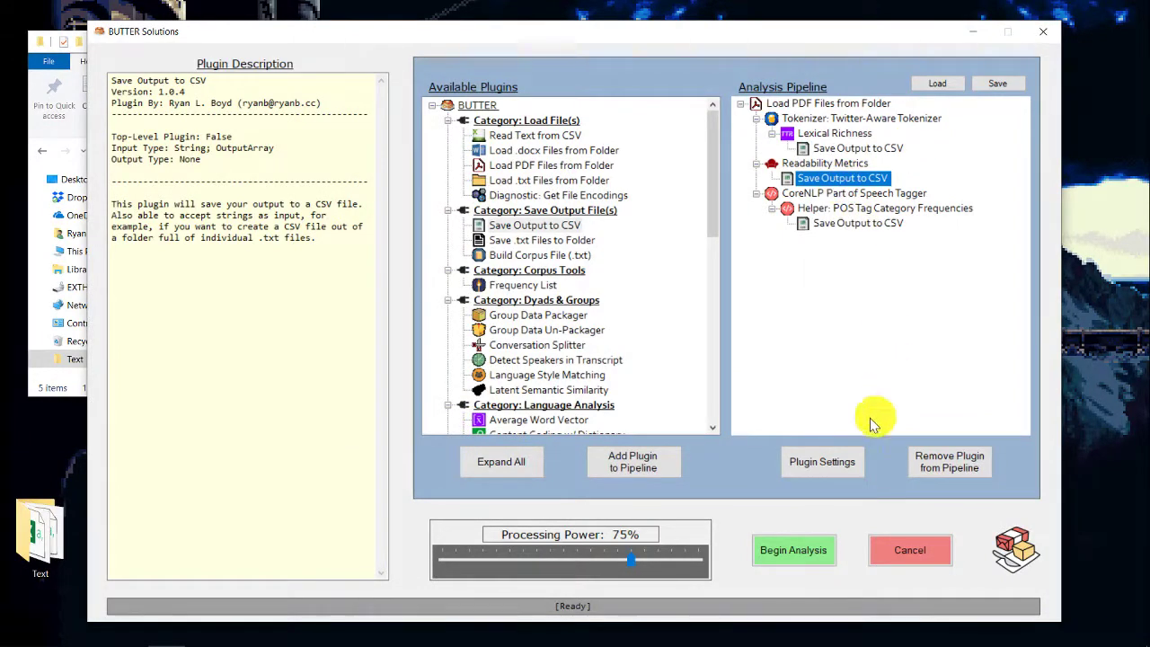
pyautogui.click(836, 461)
pyautogui.click(405, 317)
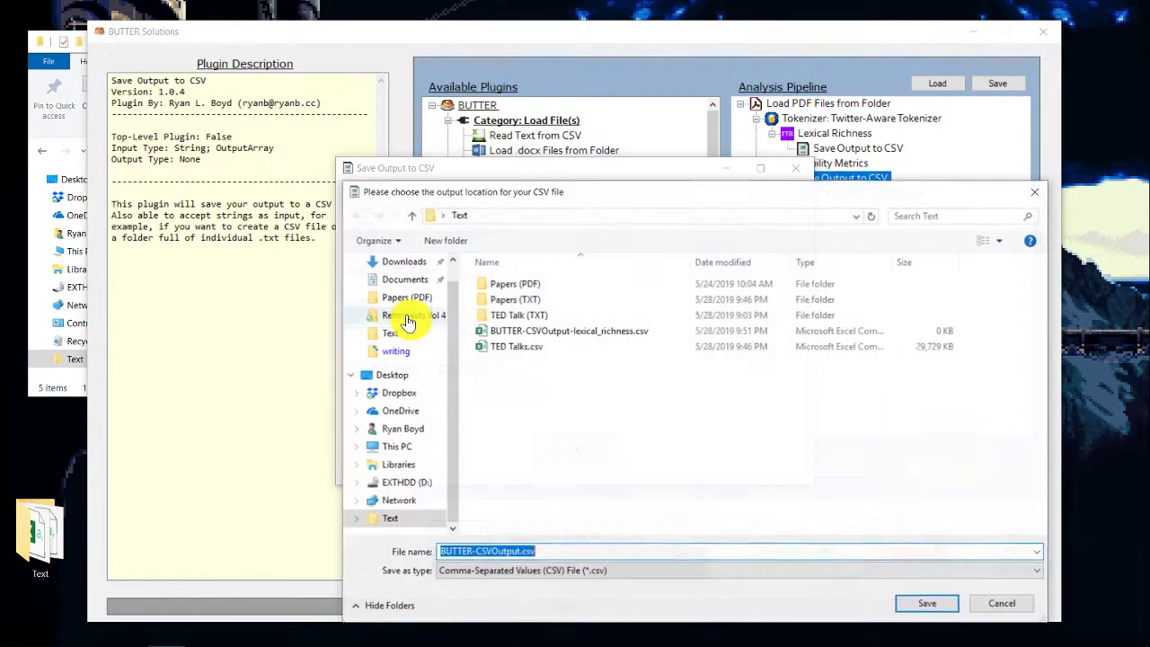
pyautogui.click(523, 552)
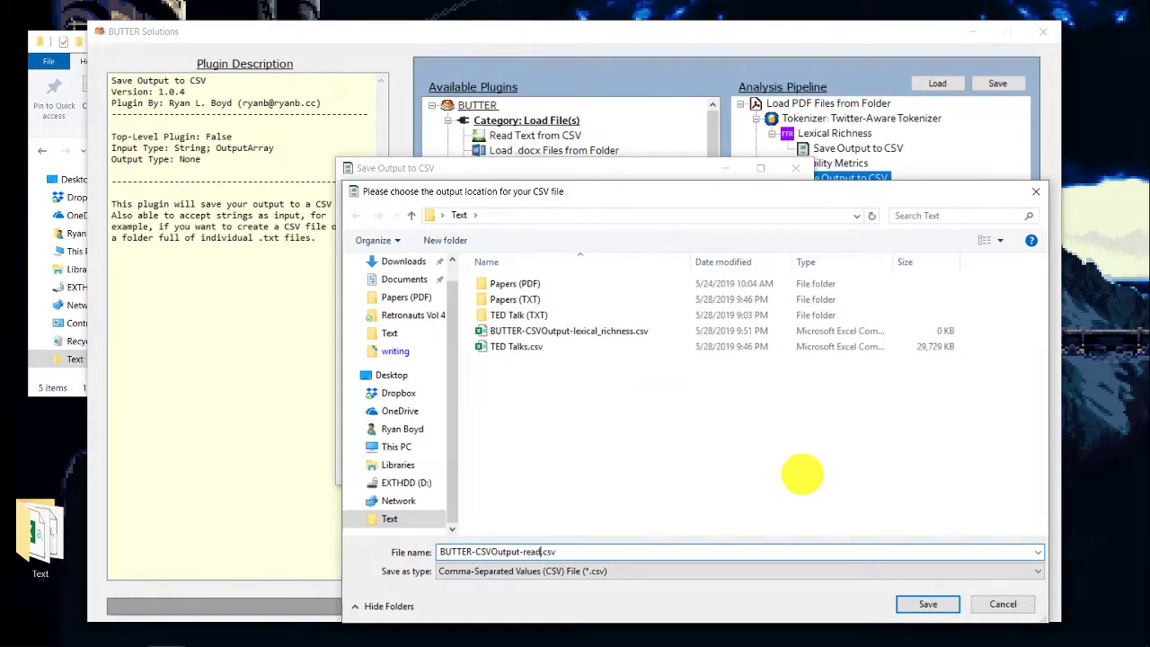
pyautogui.write('-readability')
pyautogui.press('Return')
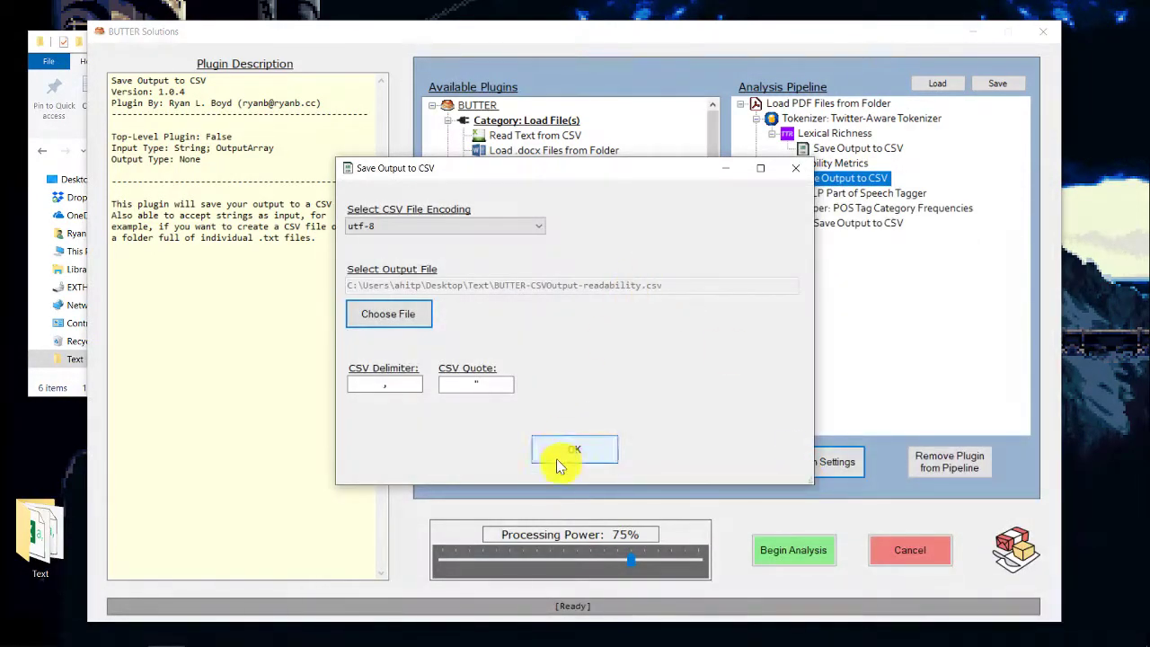
pyautogui.click(568, 452)
# Set the output file of the Save Output to CSV plugin beneath the POS helper to BUTTER-CSVOutput-part_of_speech.csv in the Text folder
pyautogui.click(859, 223)
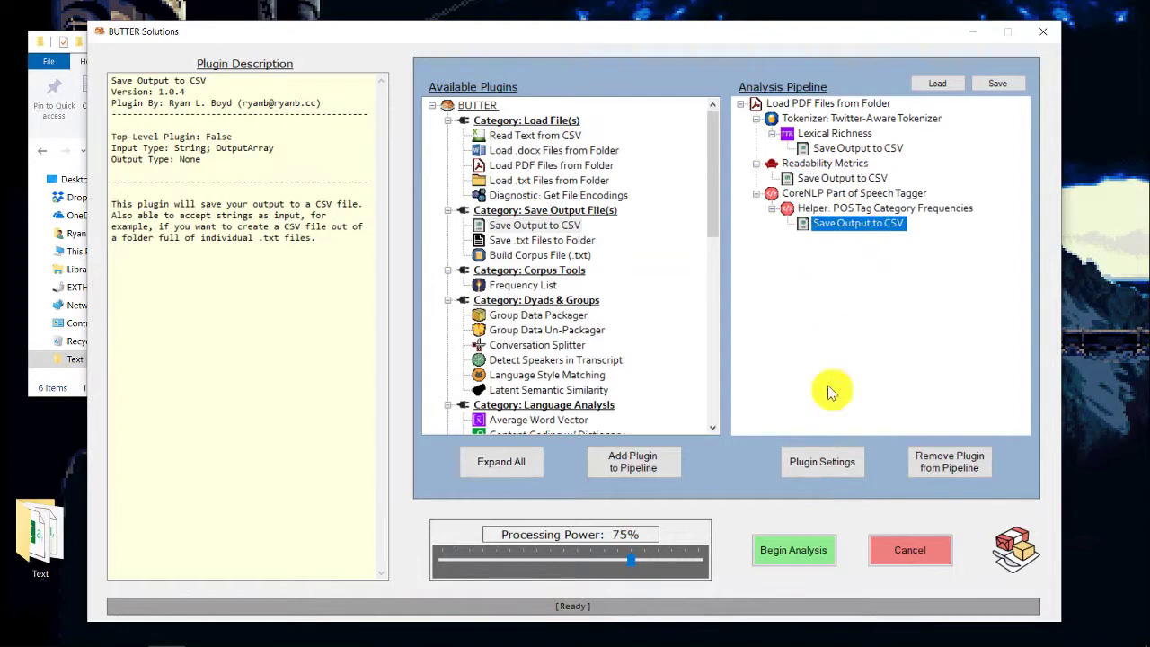
pyautogui.click(819, 465)
pyautogui.click(389, 314)
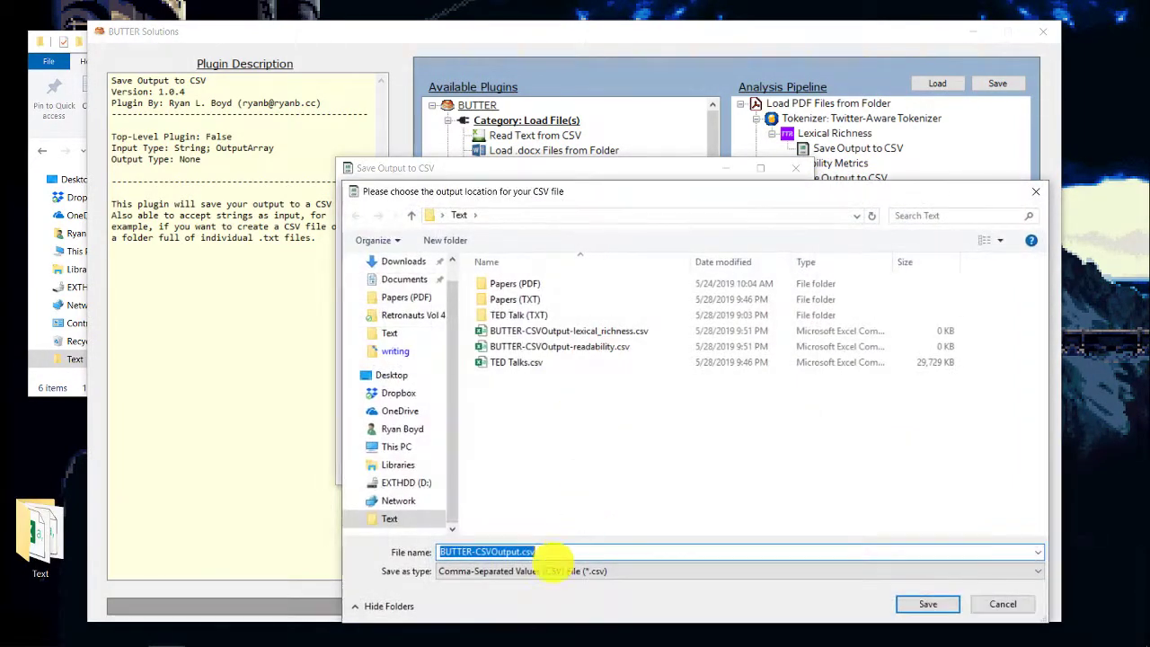
pyautogui.click(522, 552)
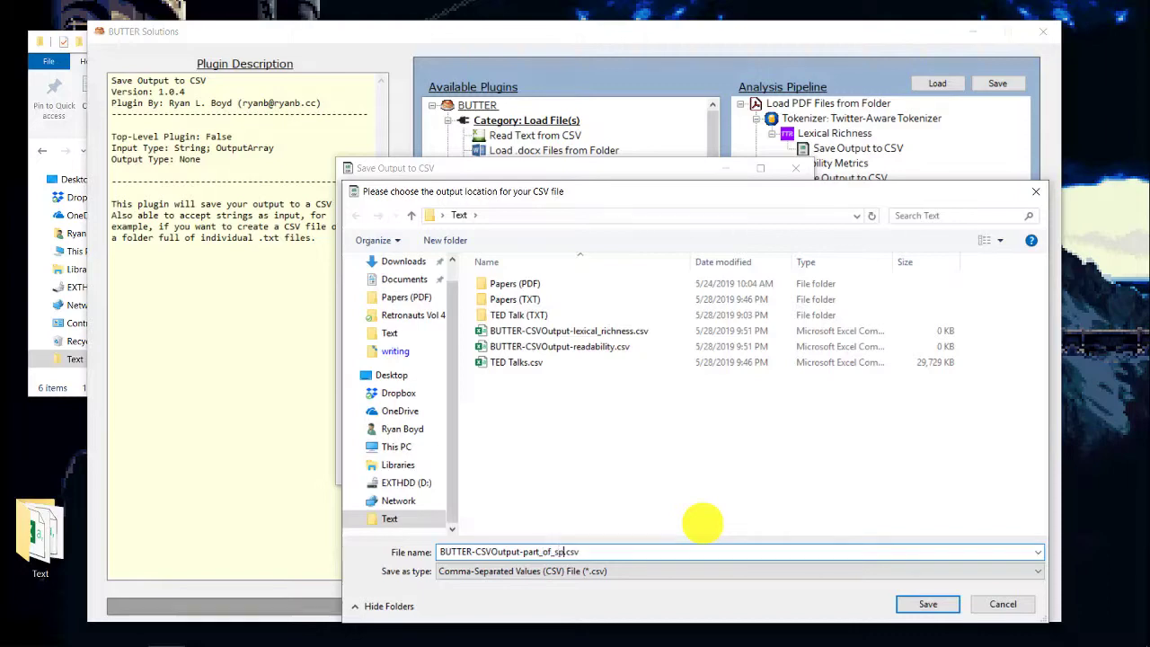
pyautogui.press('Return')
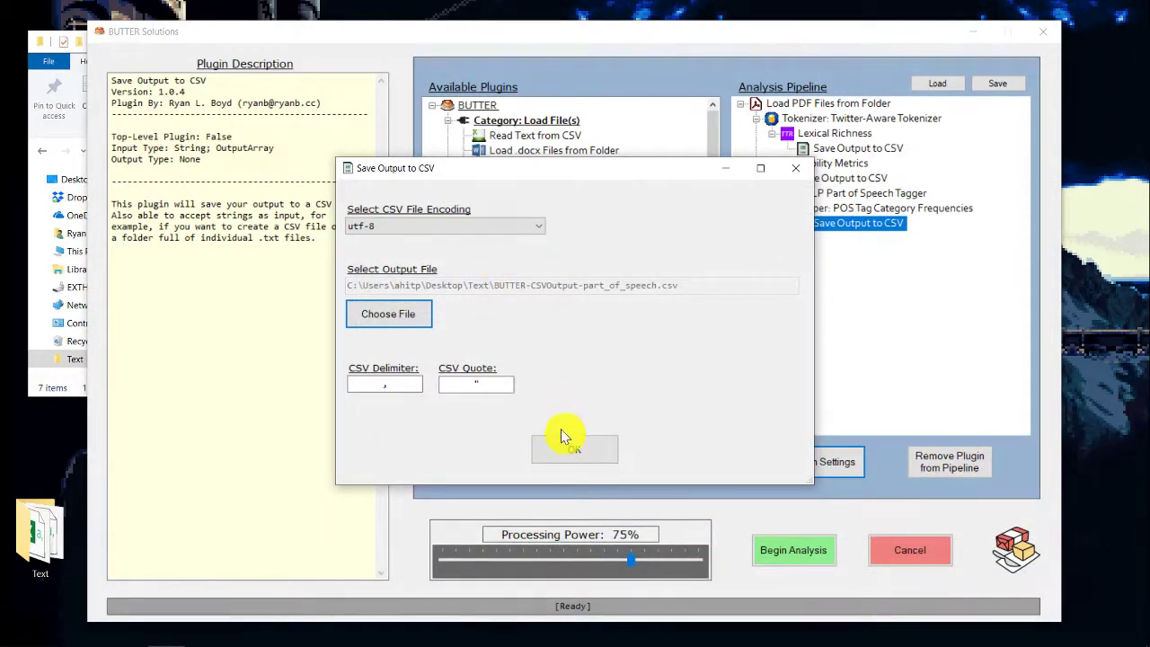
pyautogui.click(570, 454)
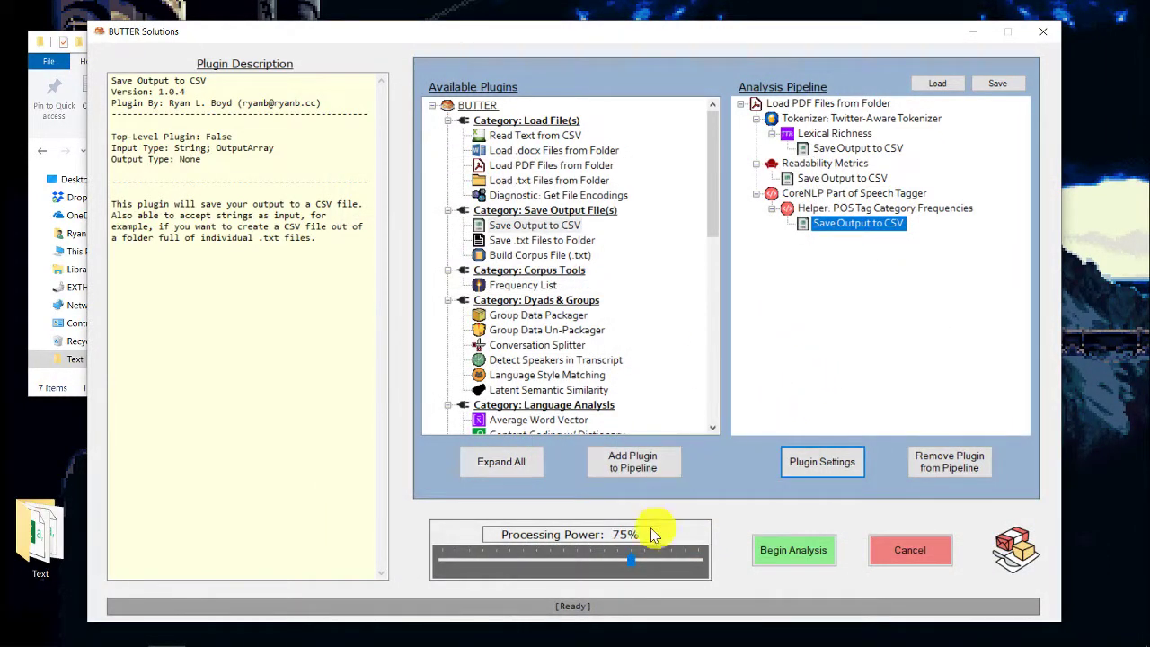
# Set the processing power to 100%
pyautogui.moveTo(632, 562); pyautogui.dragTo(701, 566)
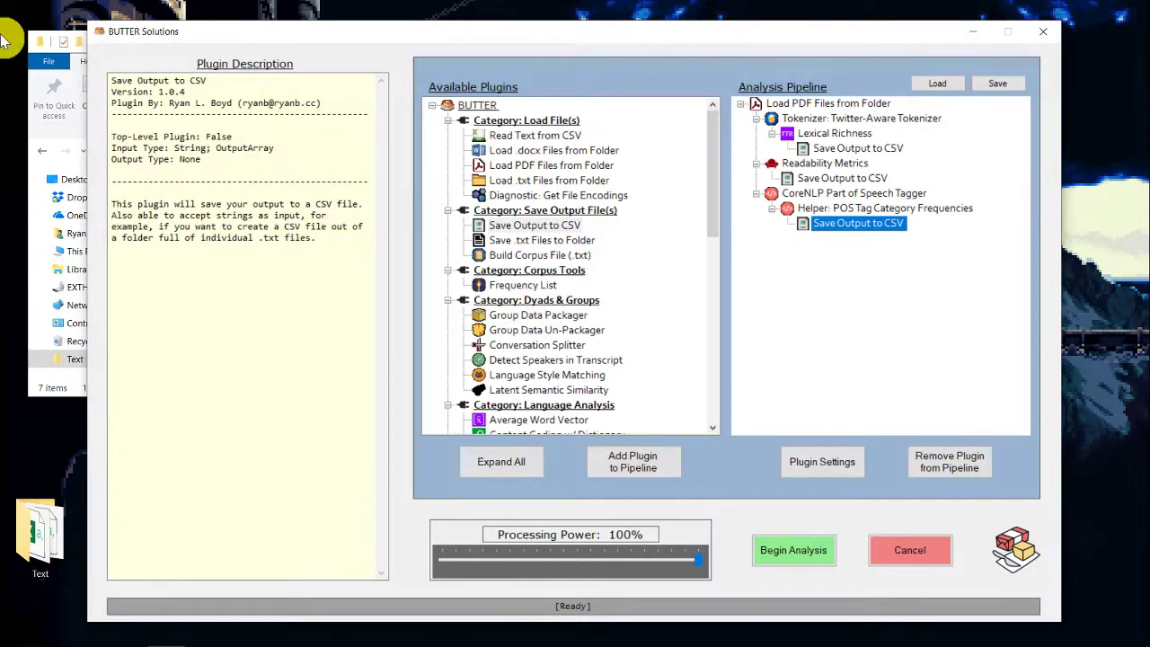
# Examine the sizes of the three BUTTER-CSVOutput files in the Text folder before running the pipeline
pyautogui.click(27, 76)
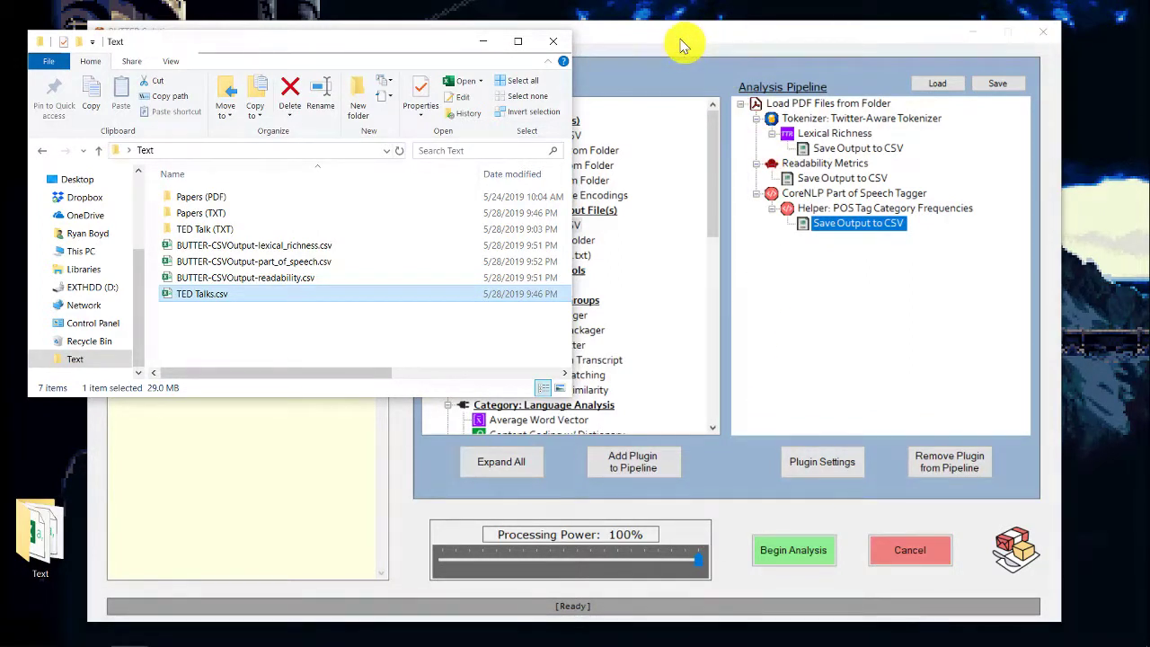
pyautogui.moveTo(683, 45); pyautogui.dragTo(701, 36)
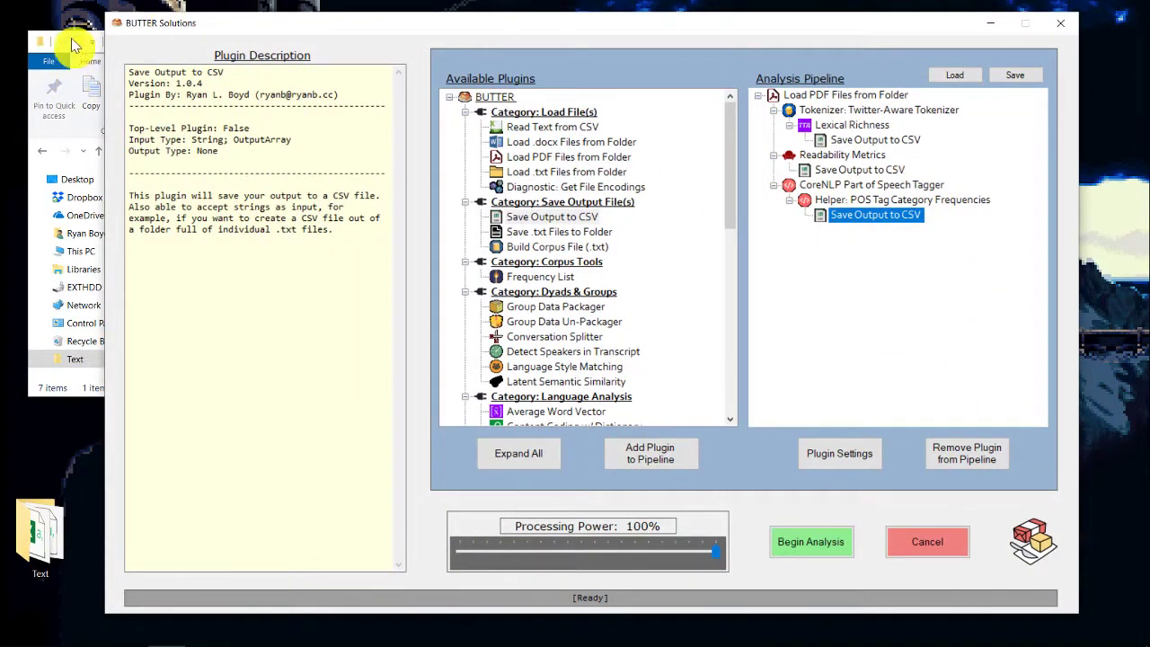
pyautogui.click(81, 33)
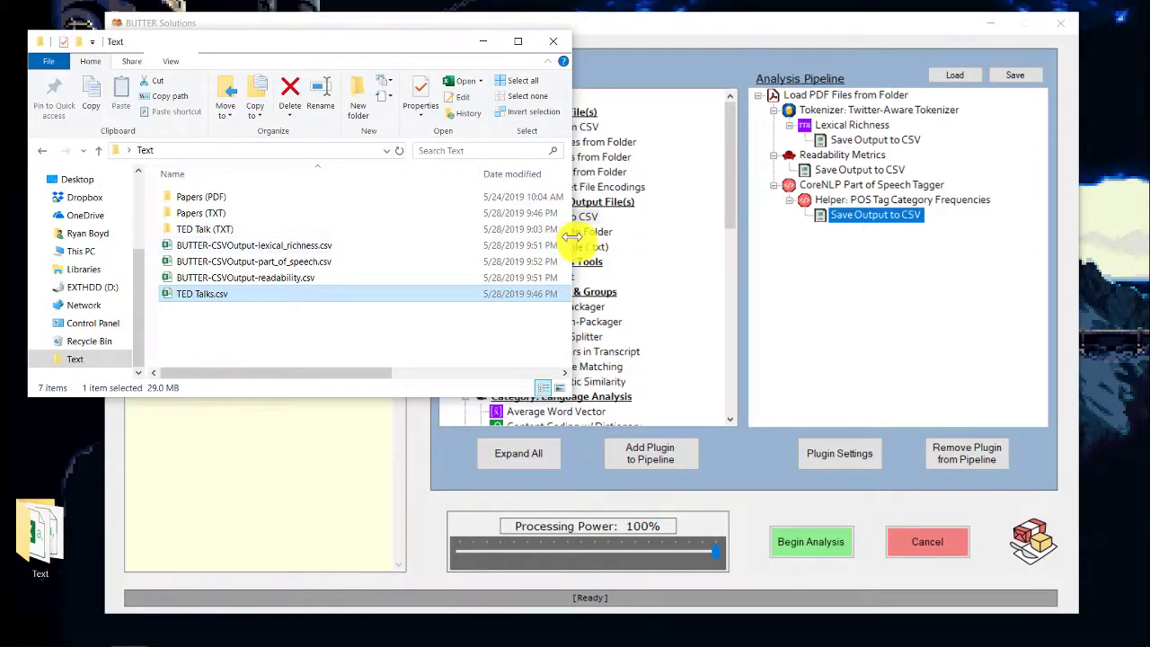
pyautogui.moveTo(571, 236); pyautogui.dragTo(913, 236)
pyautogui.click(308, 249)
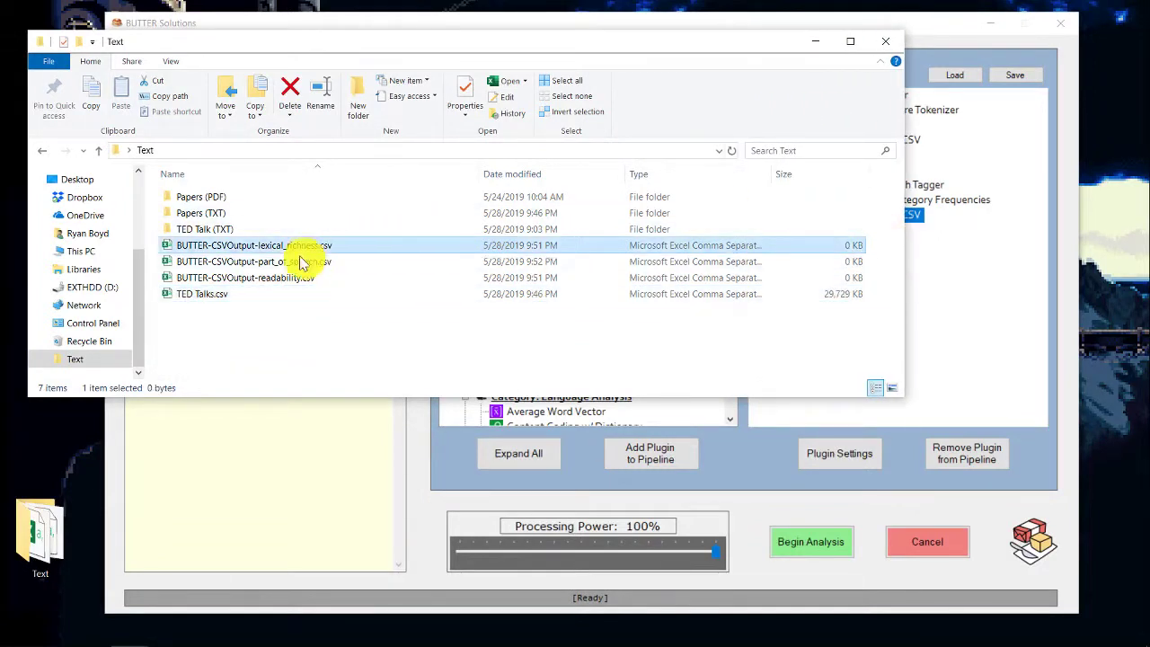
pyautogui.keyDown('shift'); pyautogui.click(302, 284); pyautogui.keyUp('shift')
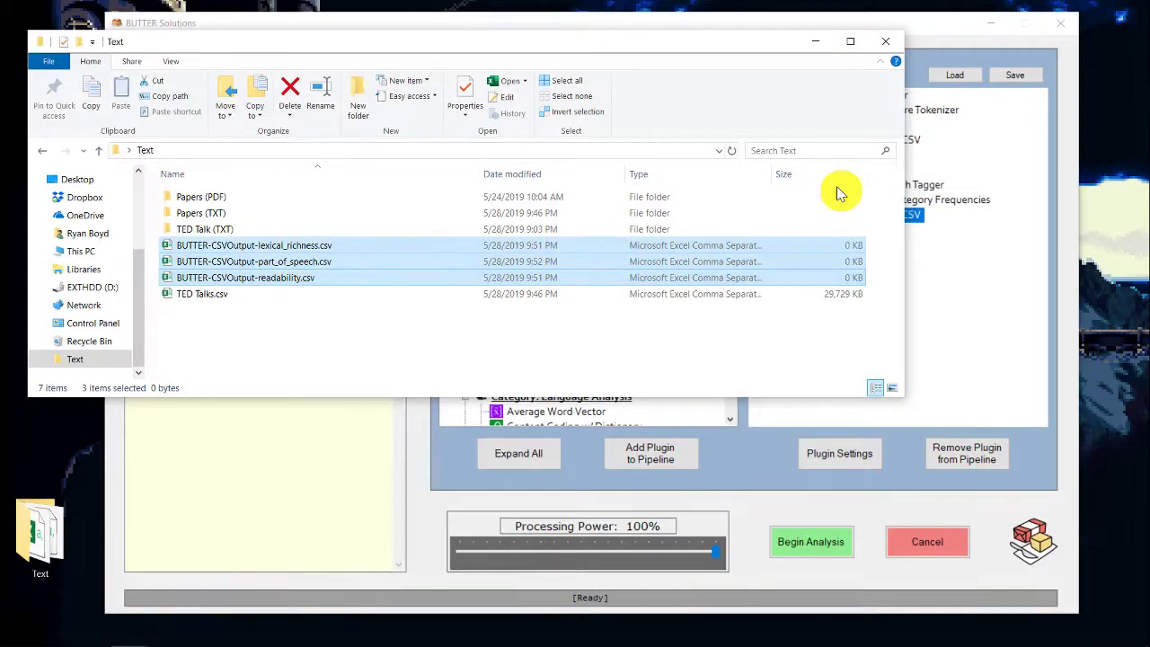
pyautogui.click(485, 278)
pyautogui.click(935, 225)
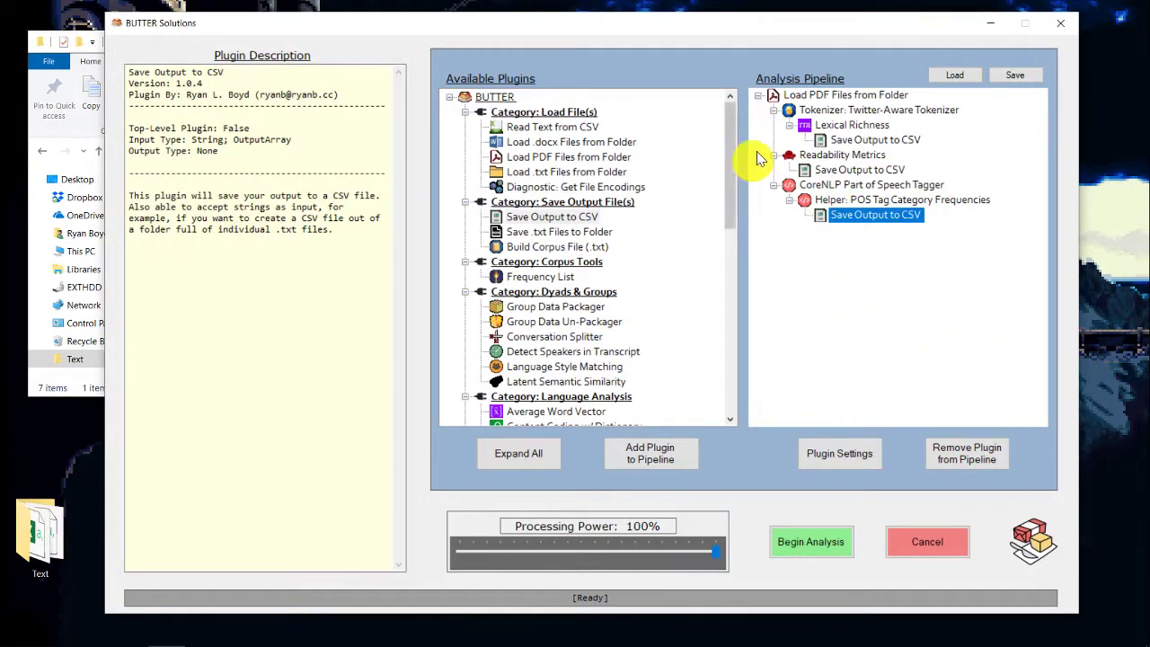
# Begin the pipeline analysis and cancel the run, checking the output CSV files in the Text folder
pyautogui.click(842, 548)
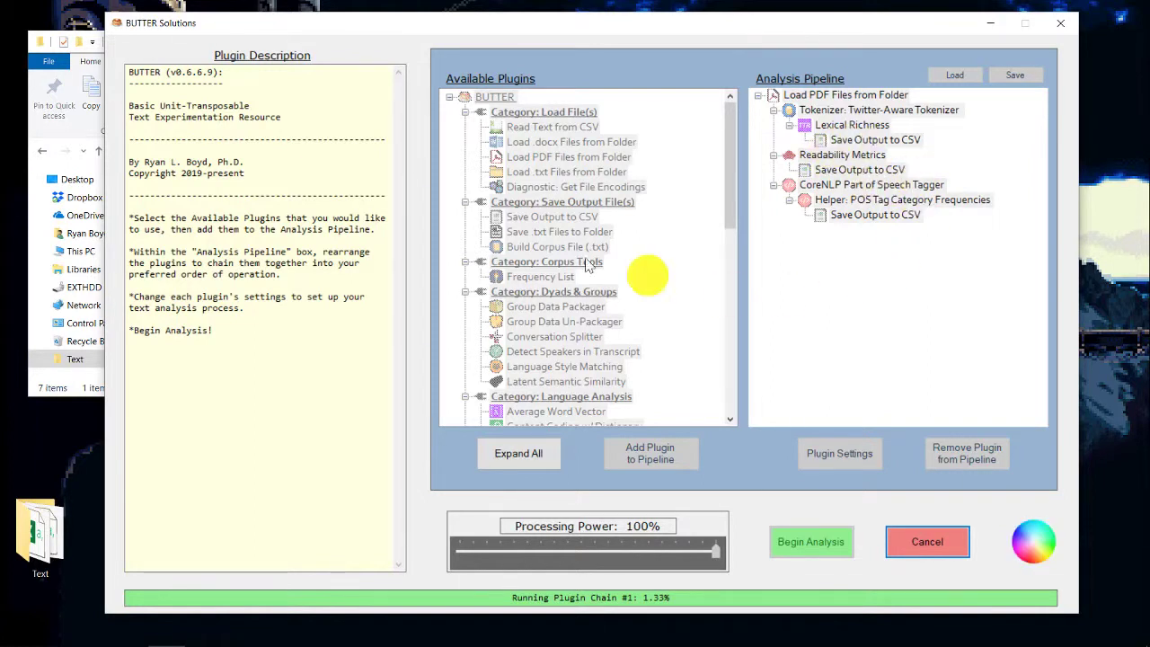
pyautogui.click(47, 34)
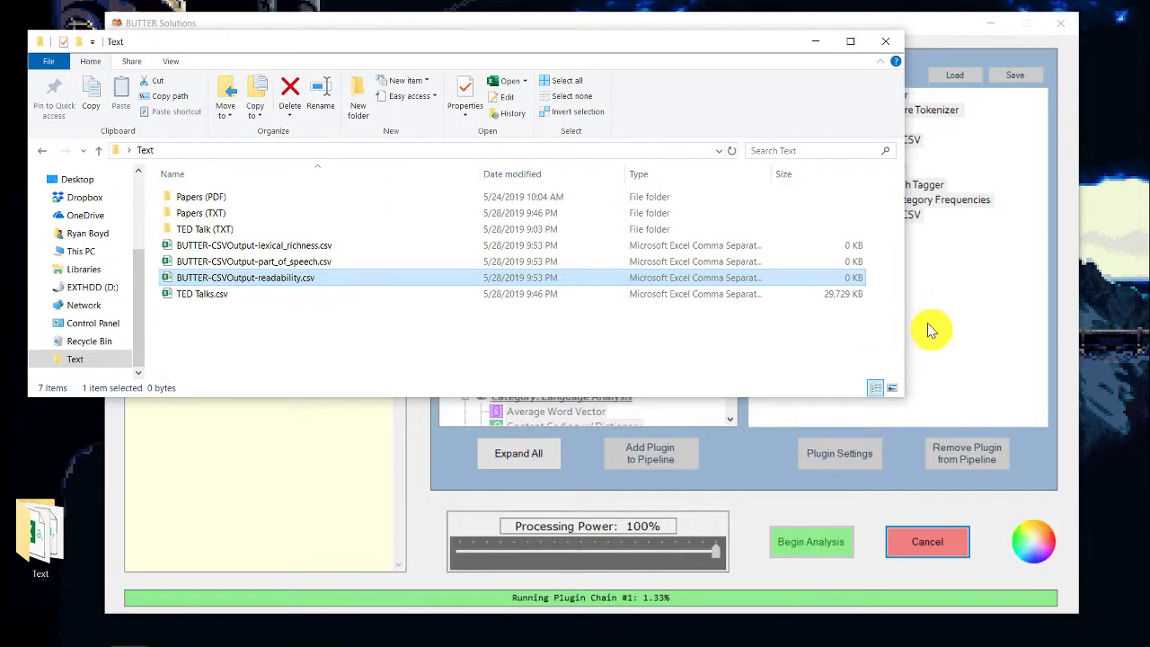
pyautogui.click(944, 548)
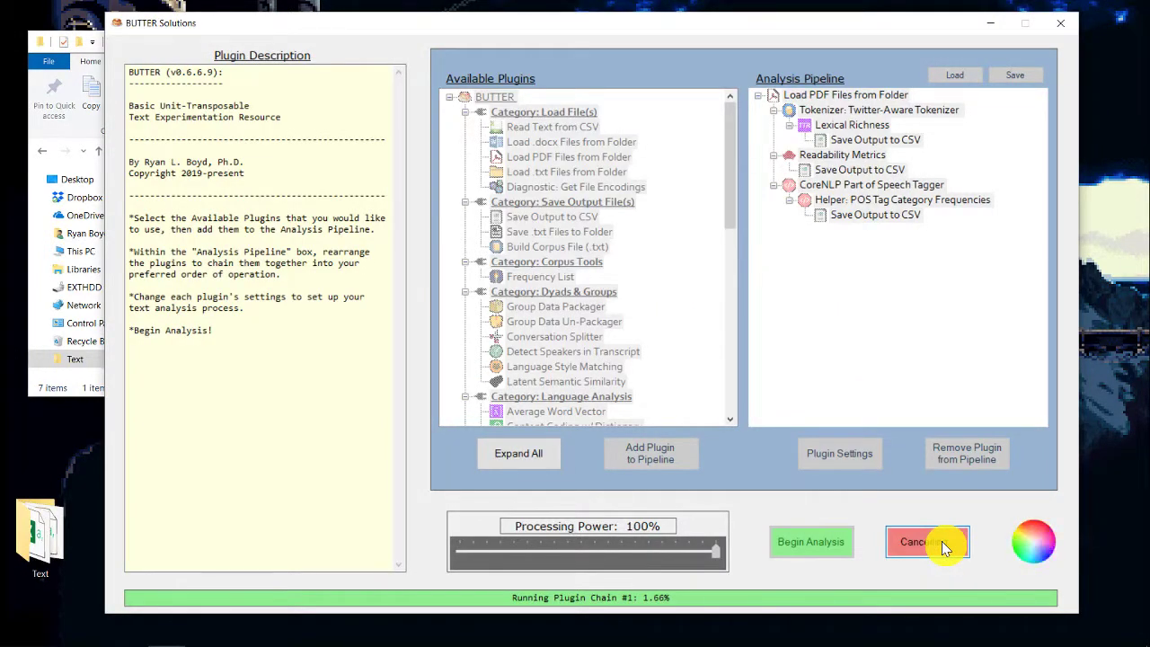
pyautogui.click(942, 545)
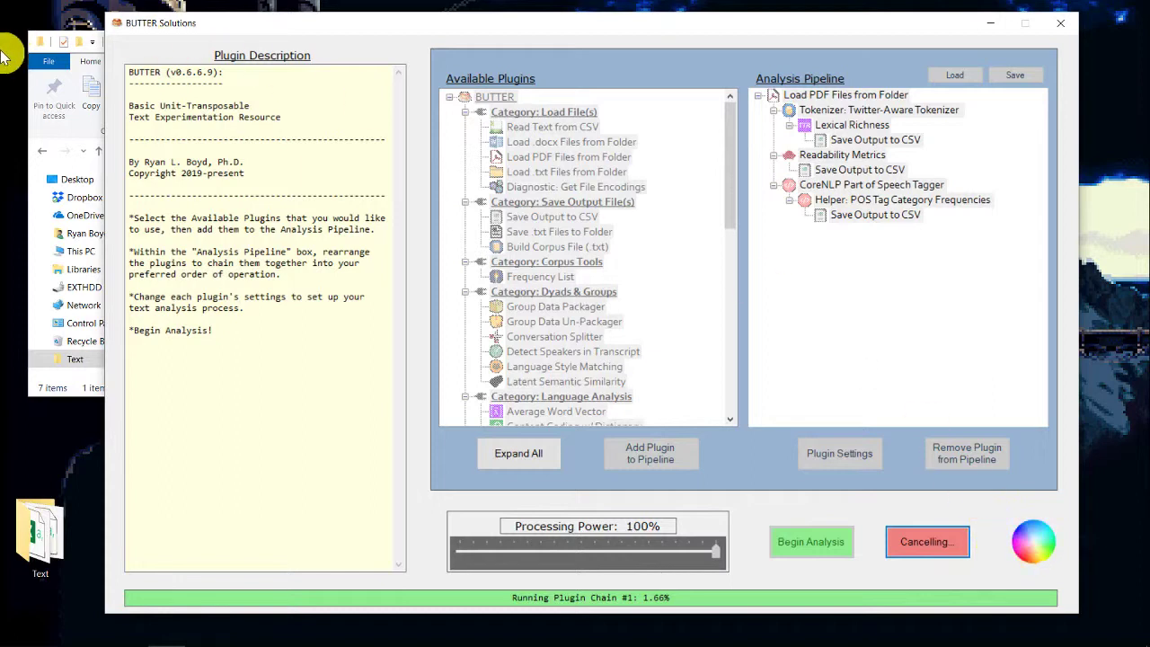
pyautogui.click(25, 82)
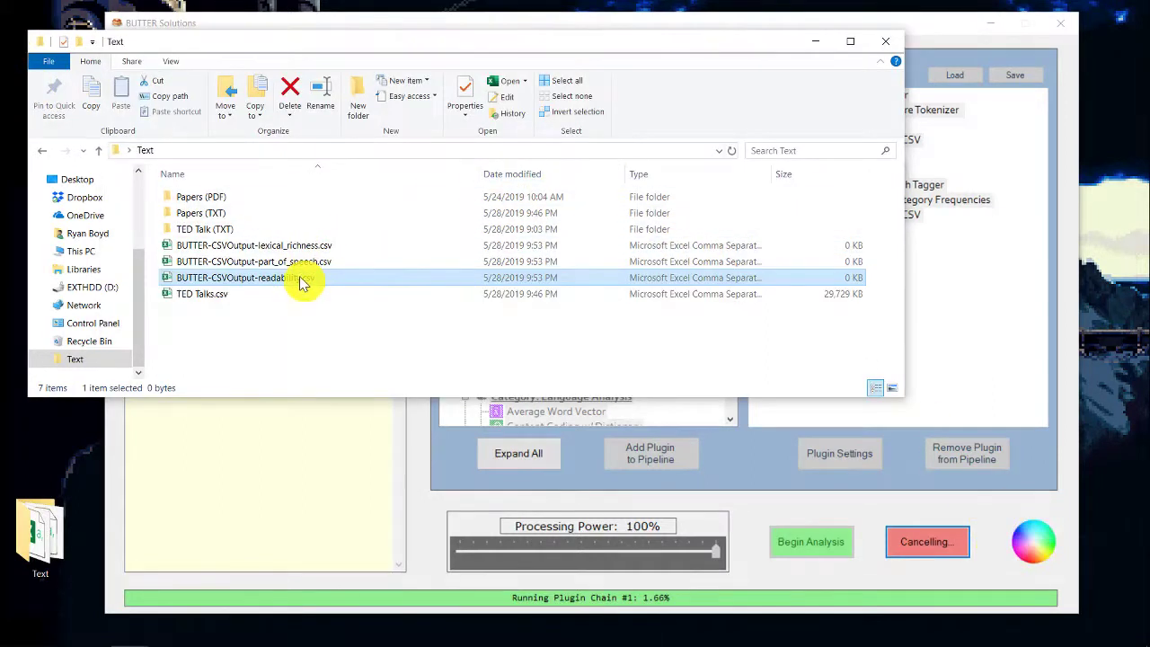
pyautogui.click(1063, 303)
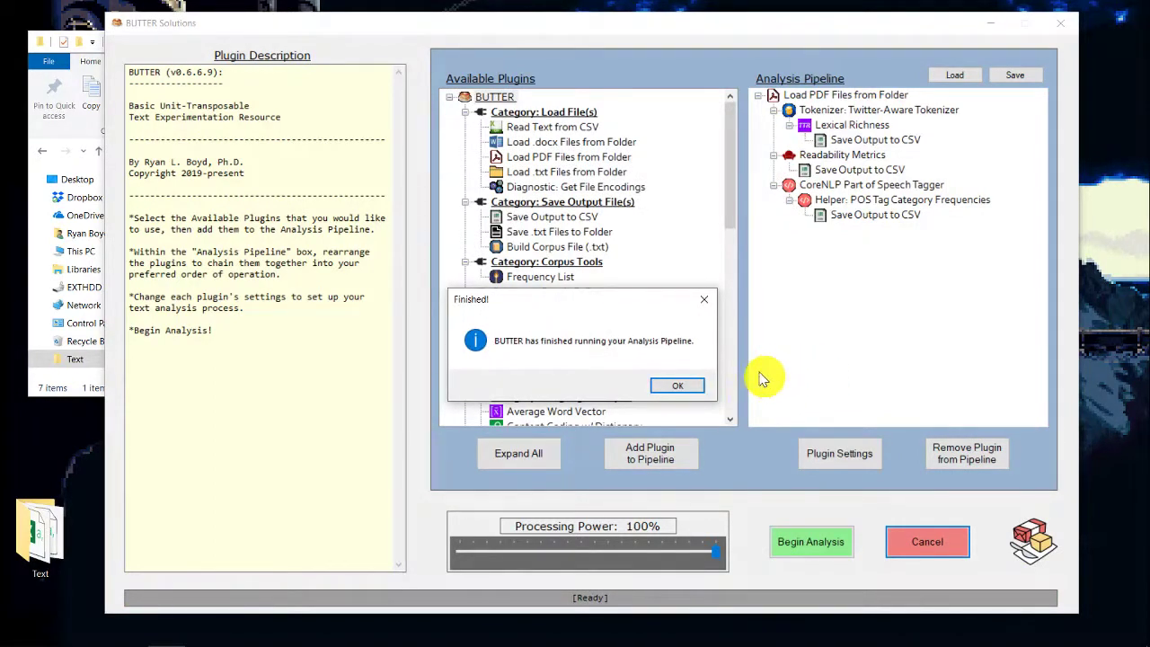
# Dismiss the analysis completion notice and match the result CSV files in the Text folder with the pipeline's Save Output to CSV plugins
pyautogui.click(688, 389)
pyautogui.click(25, 99)
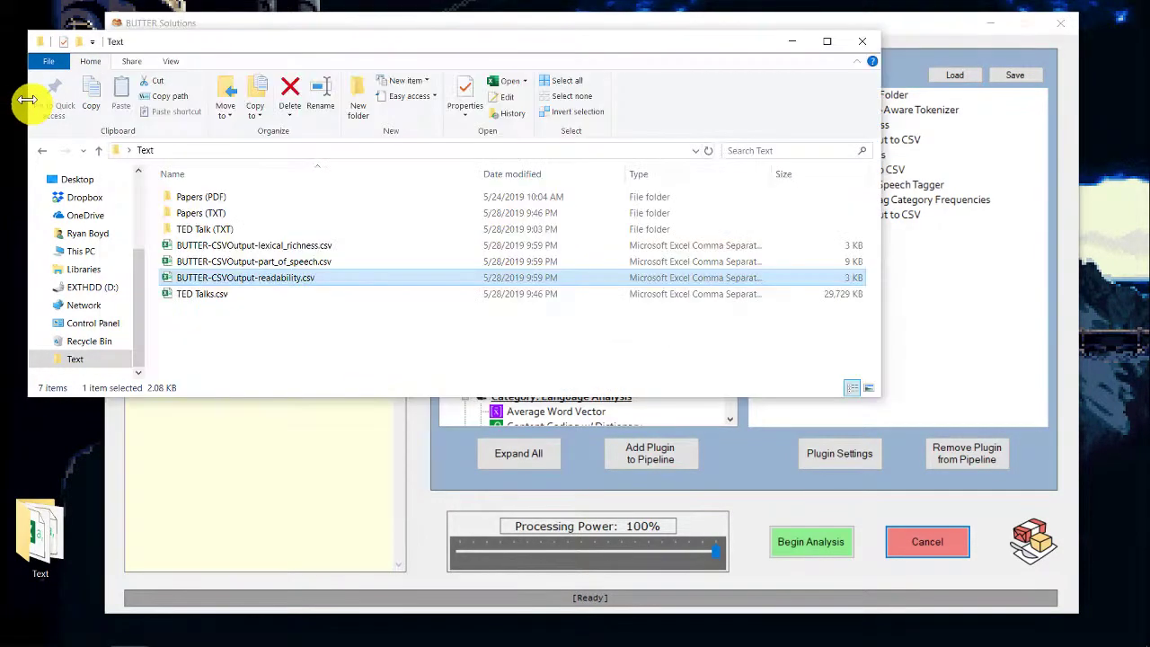
pyautogui.click(304, 246)
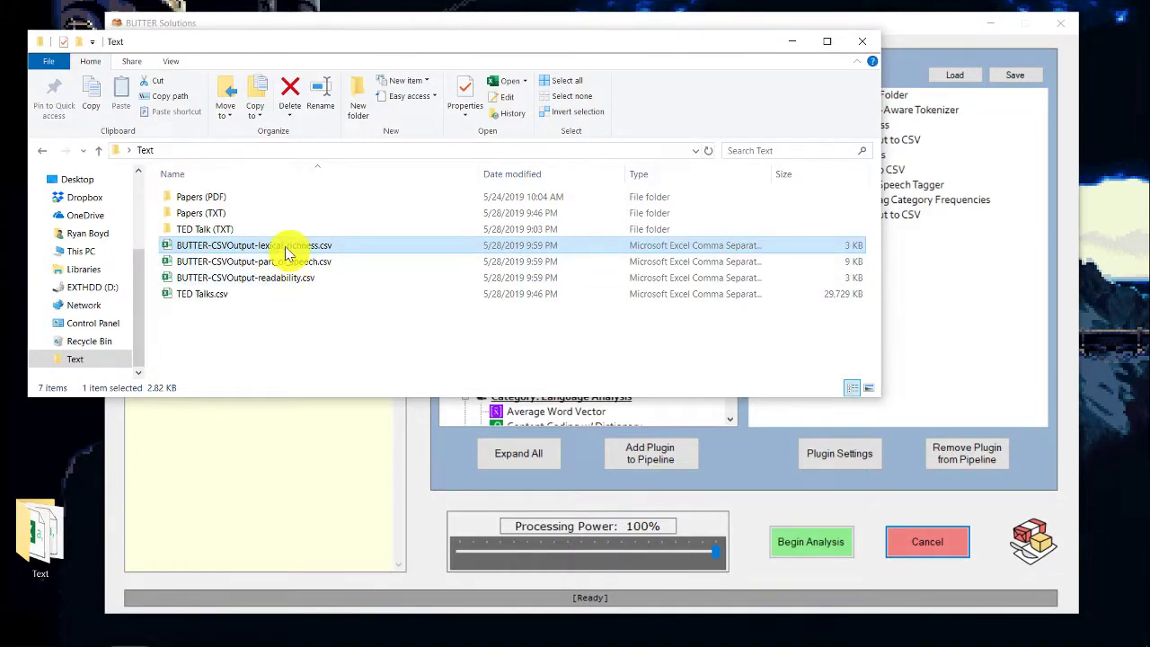
pyautogui.click(930, 144)
pyautogui.click(874, 170)
pyautogui.click(877, 216)
pyautogui.click(32, 77)
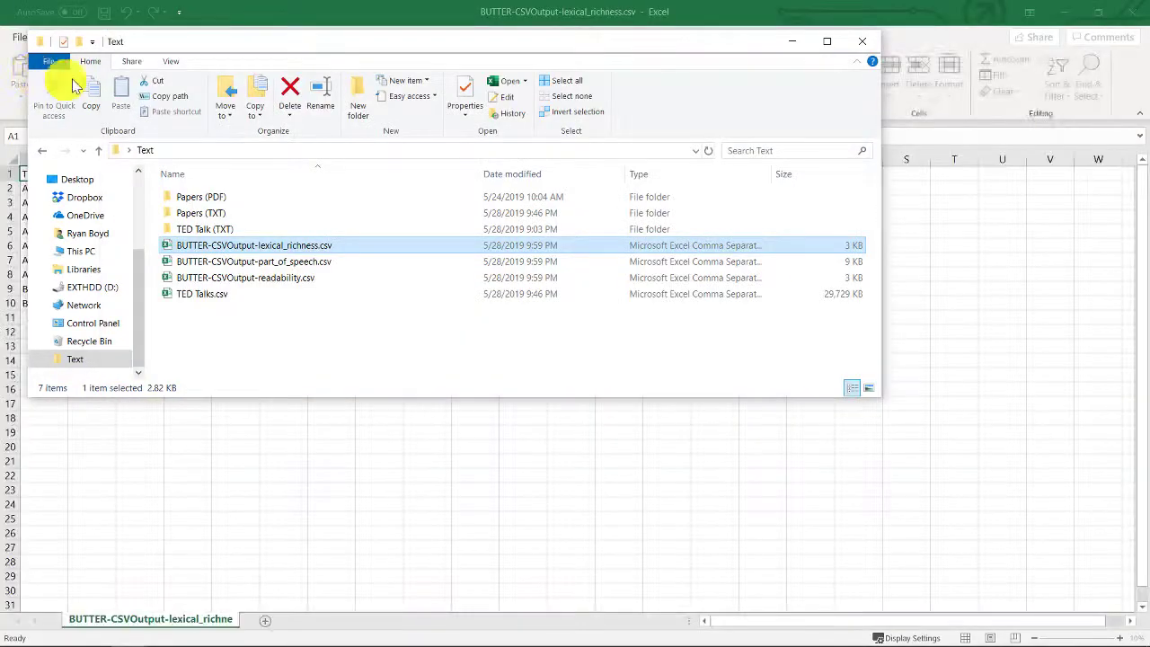
# Examine the TTR through MTLD measures of BUTTER-CSVOutput-lexical_richness.csv in Excel with the TextID column widened, and close the file
pyautogui.click(488, 18)
pyautogui.click(283, 188)
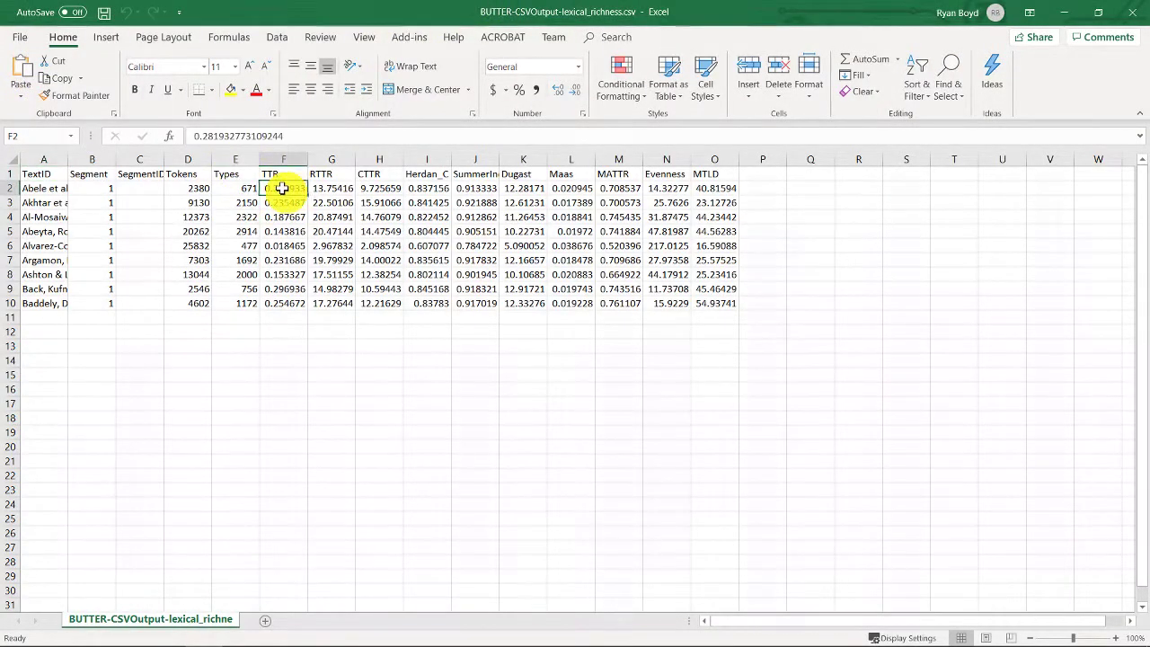
pyautogui.moveTo(68, 159); pyautogui.dragTo(221, 155)
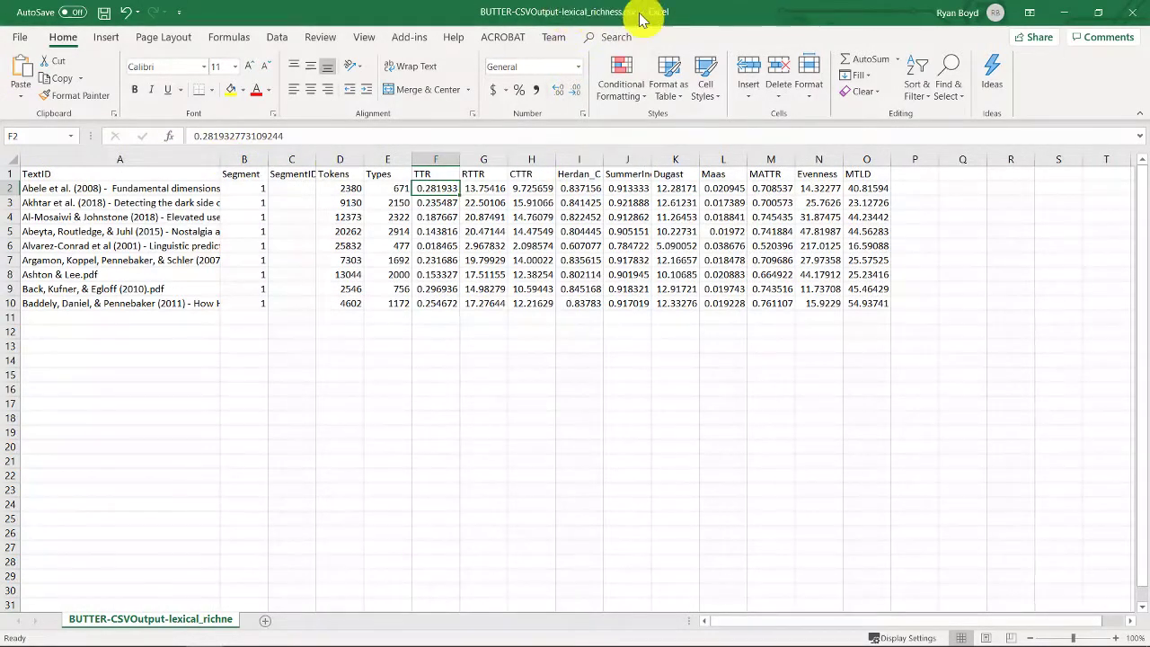
pyautogui.click(426, 175)
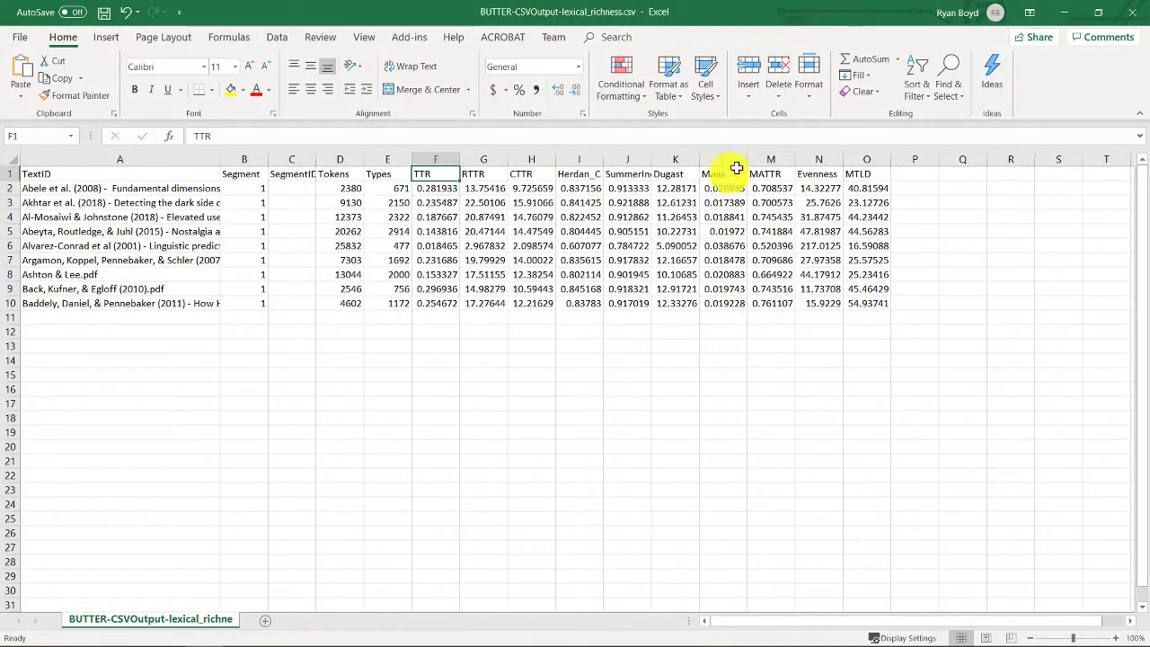
pyautogui.click(767, 172)
pyautogui.click(760, 159)
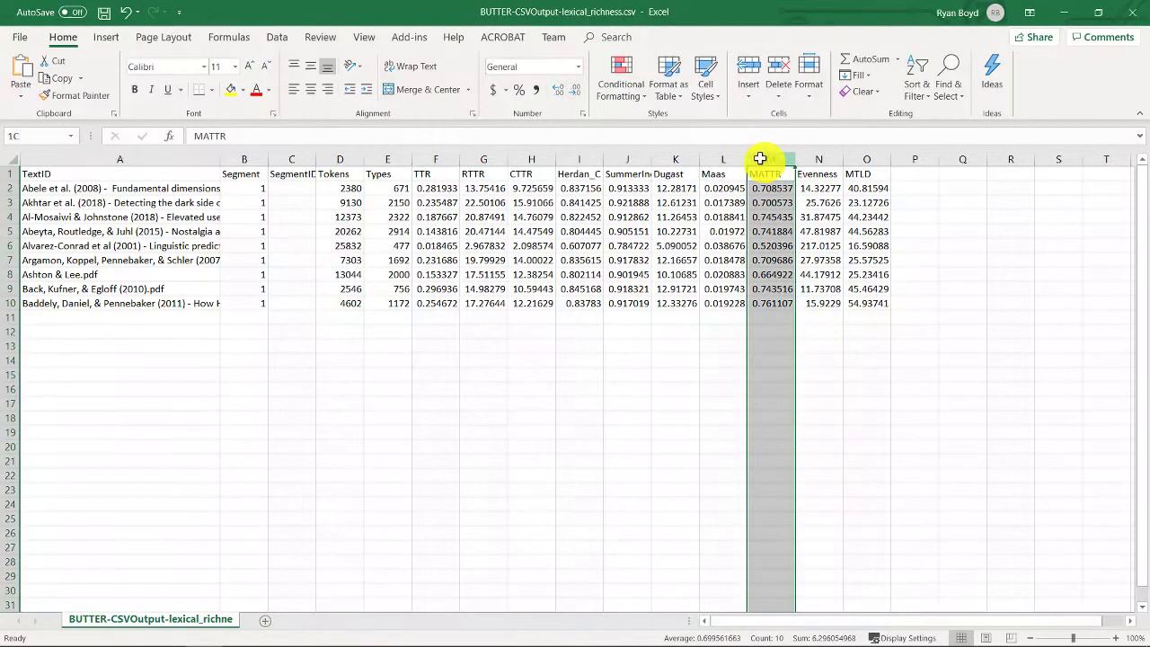
pyautogui.moveTo(428, 174); pyautogui.dragTo(848, 282)
pyautogui.click(850, 288)
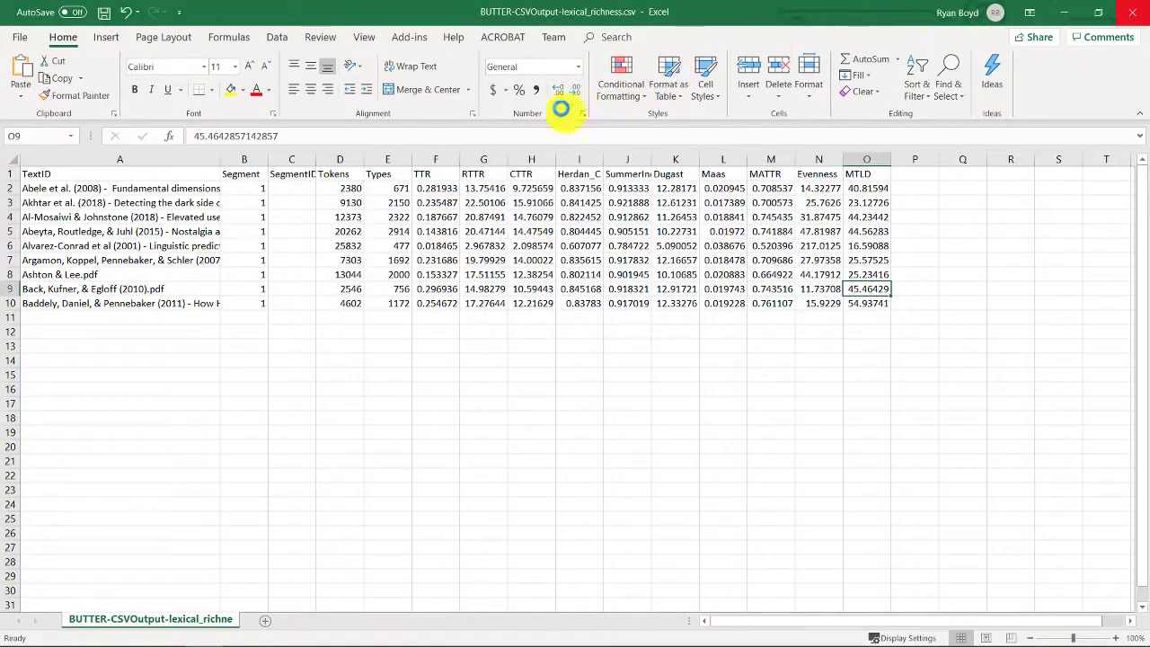
pyautogui.hotkey('alt', 'F4')
pyautogui.click(578, 353)
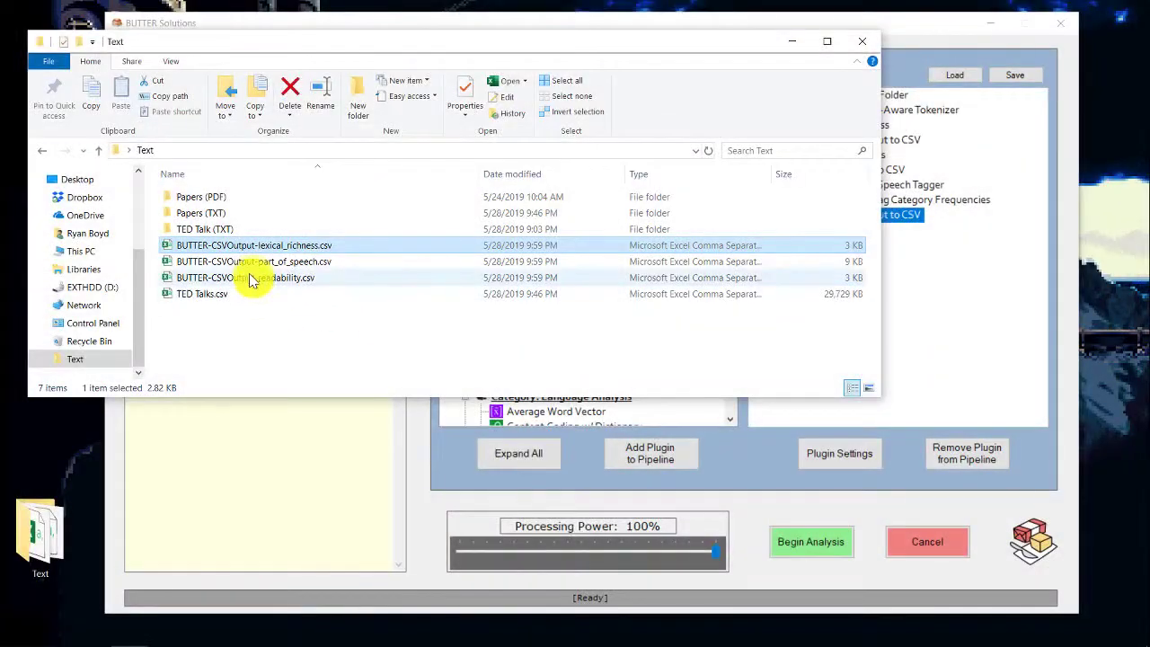
# Open BUTTER-CSVOutput-part_of_speech.csv from the Text folder, look across its part-of-speech tag columns, and close it
pyautogui.click(252, 265)
pyautogui.doubleClick(252, 265)
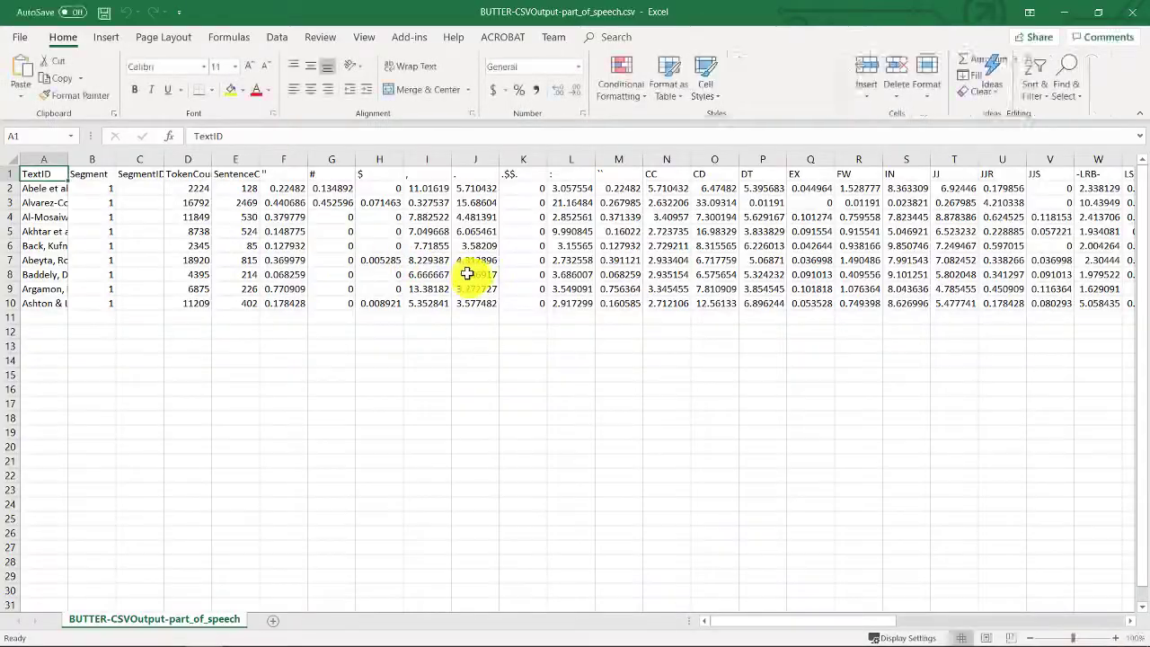
pyautogui.click(525, 187)
pyautogui.moveTo(852, 620); pyautogui.dragTo(539, 521)
pyautogui.click(1132, 13)
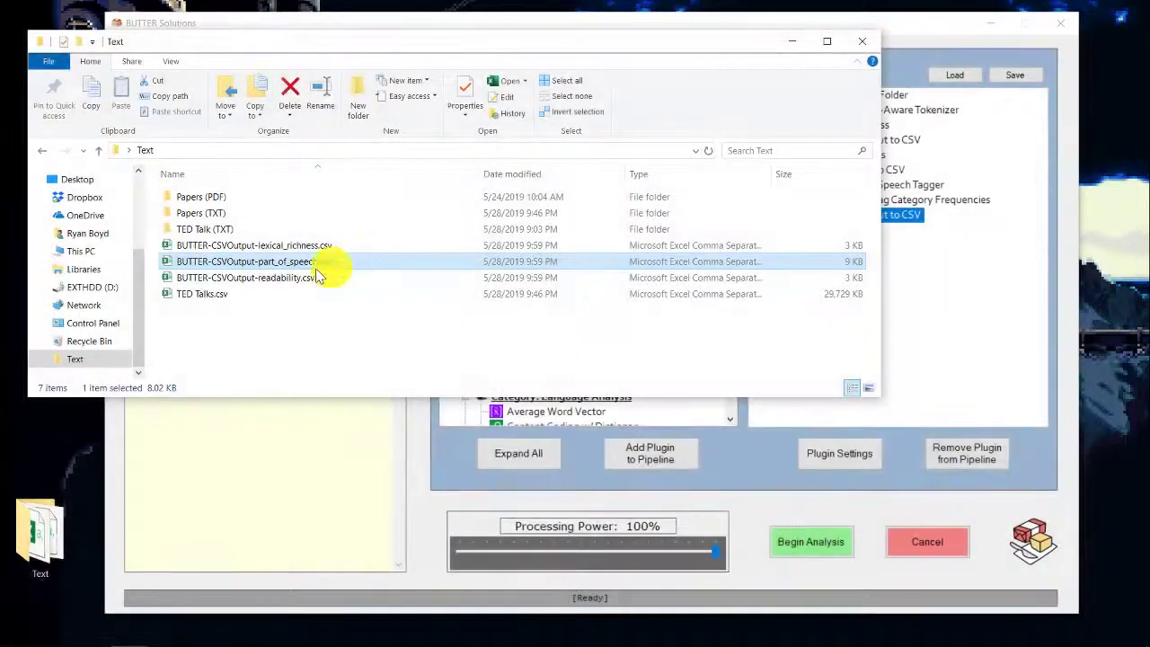
# Open BUTTER-CSVOutput-readability.csv from the Text folder, view its readability scores, and close it
pyautogui.click(259, 280)
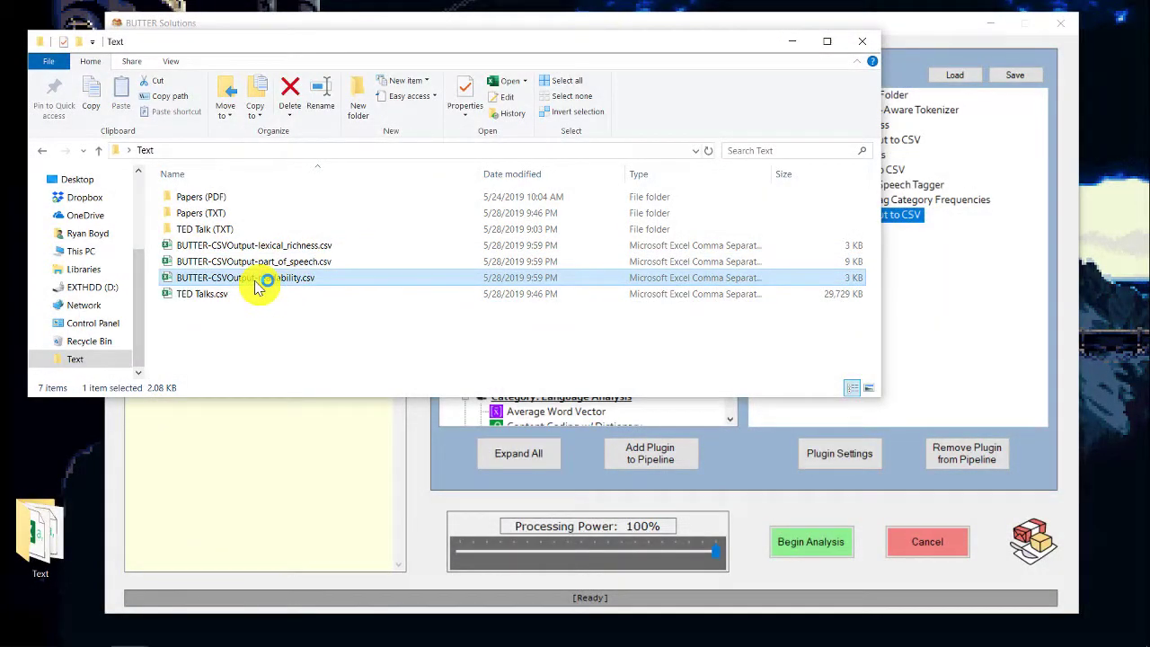
pyautogui.doubleClick(259, 281)
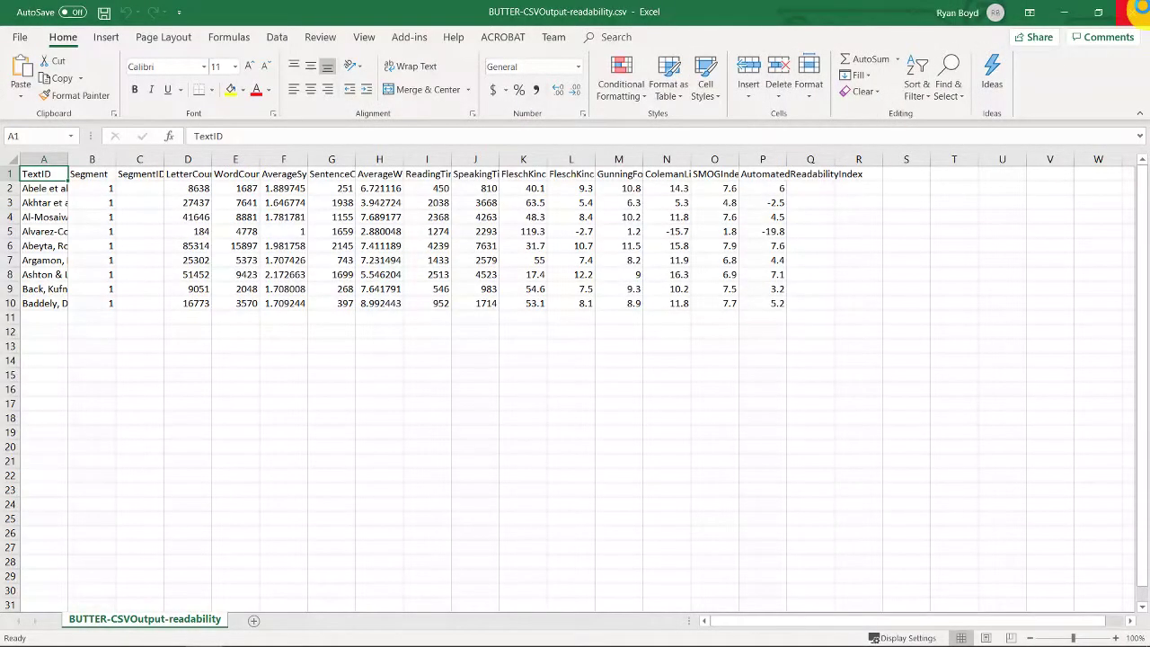
pyautogui.click(1134, 12)
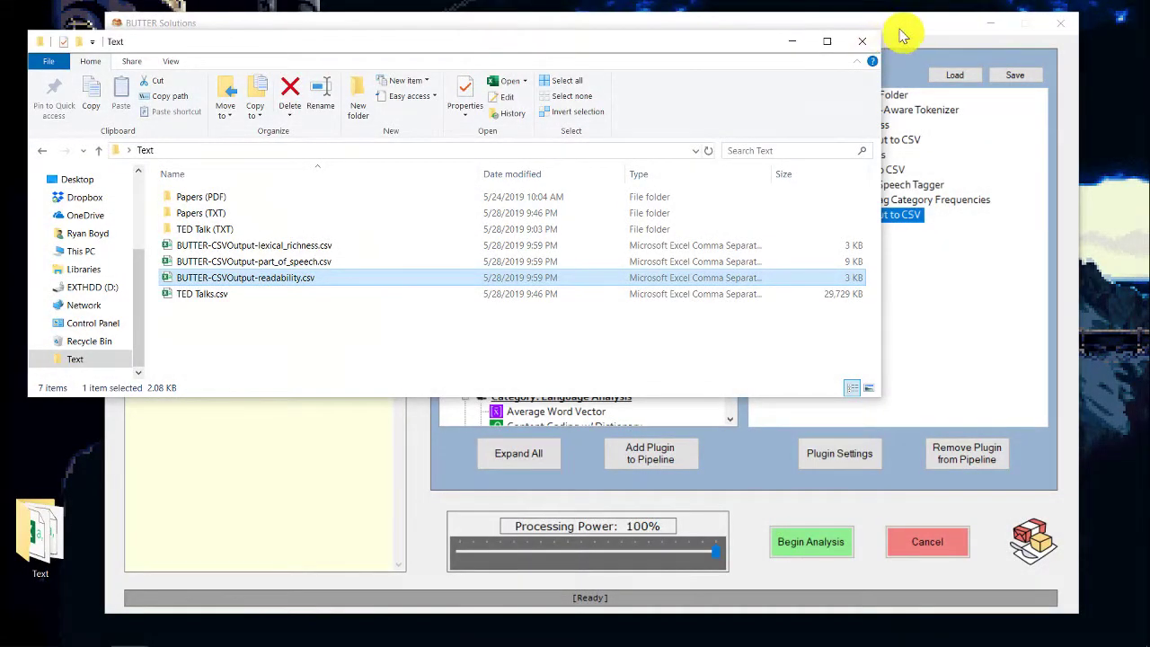
# Return to BUTTER and read the description of the Group Data Packager plugin in the Dyads & Groups category
pyautogui.click(902, 34)
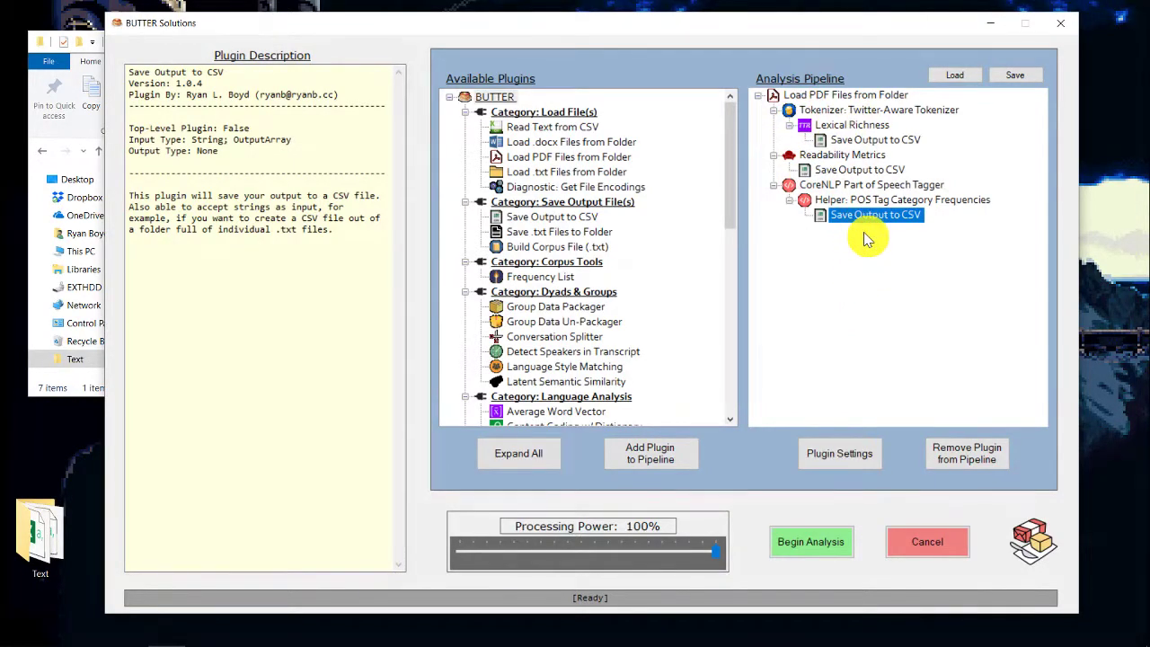
pyautogui.moveTo(733, 149); pyautogui.dragTo(744, 179)
pyautogui.click(552, 218)
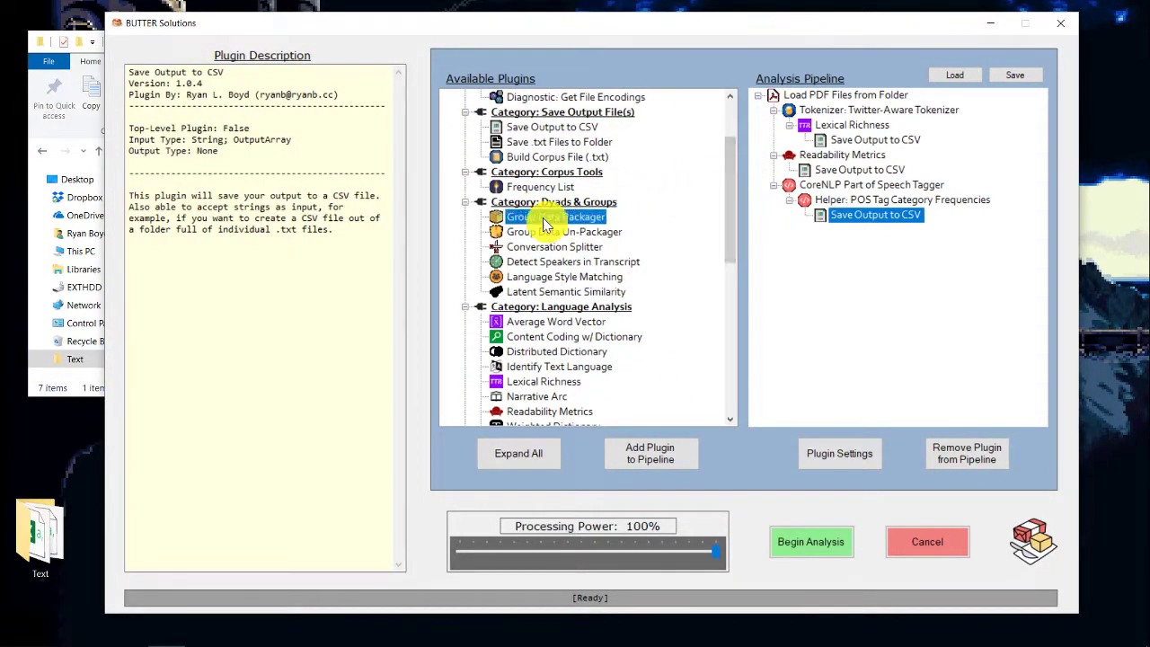
pyautogui.click(548, 232)
pyautogui.click(547, 219)
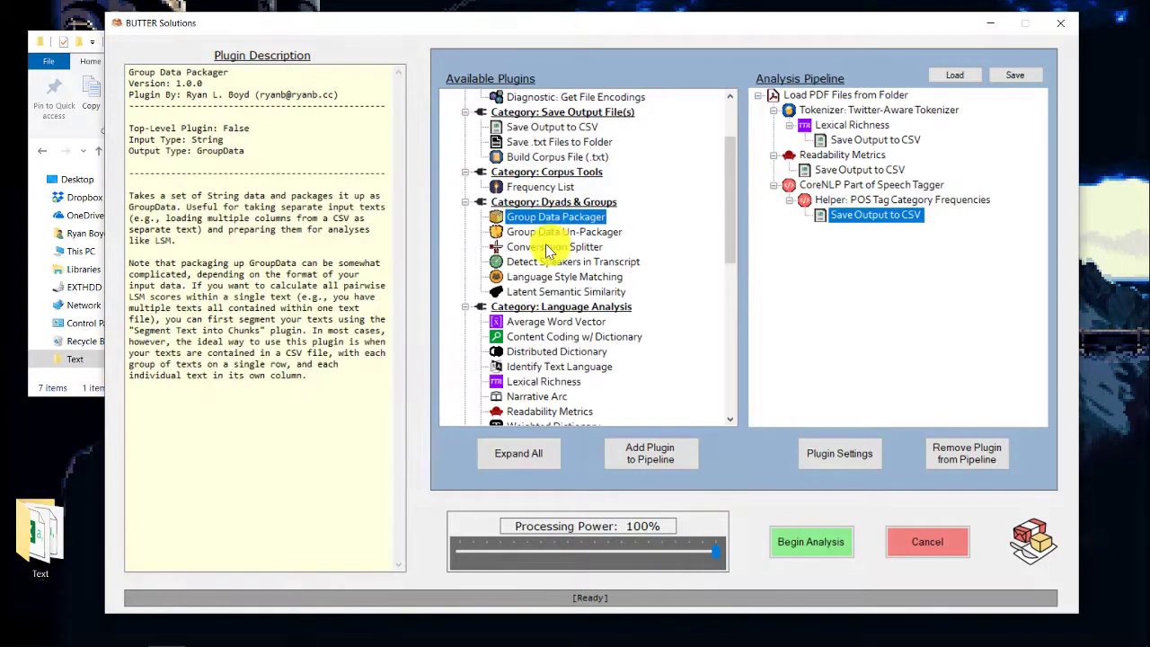
# Read the plugin descriptions of Conversation Splitter in Dyads & Groups and Average Word Vector in Language Analysis
pyautogui.click(549, 248)
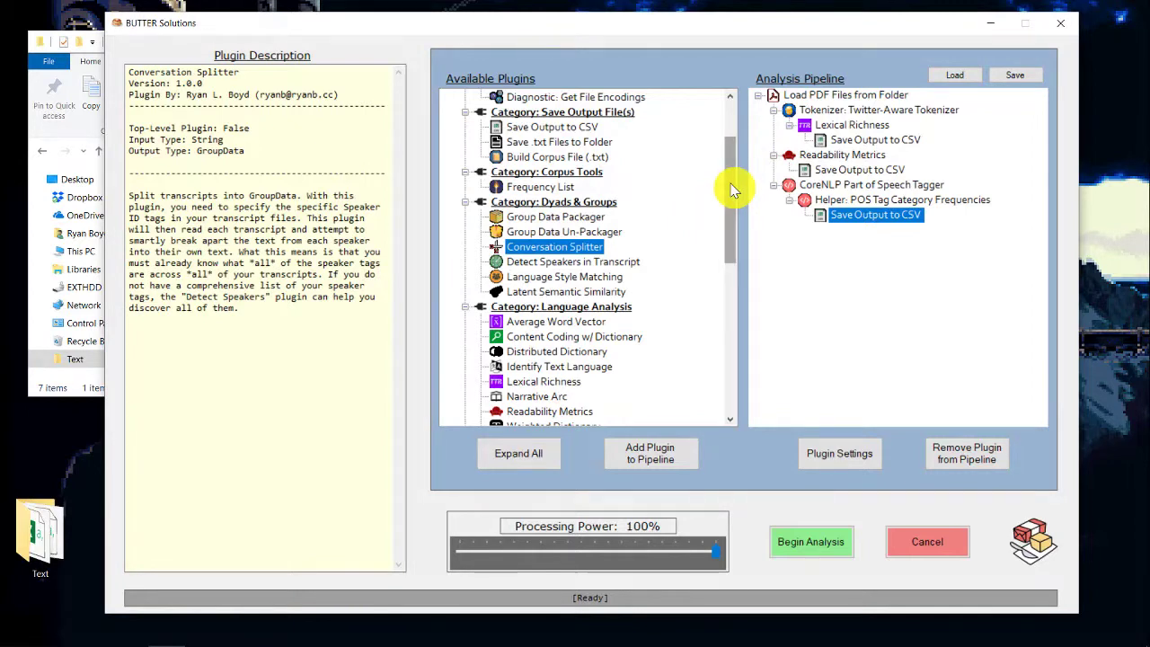
pyautogui.moveTo(733, 189); pyautogui.dragTo(735, 236)
pyautogui.click(578, 203)
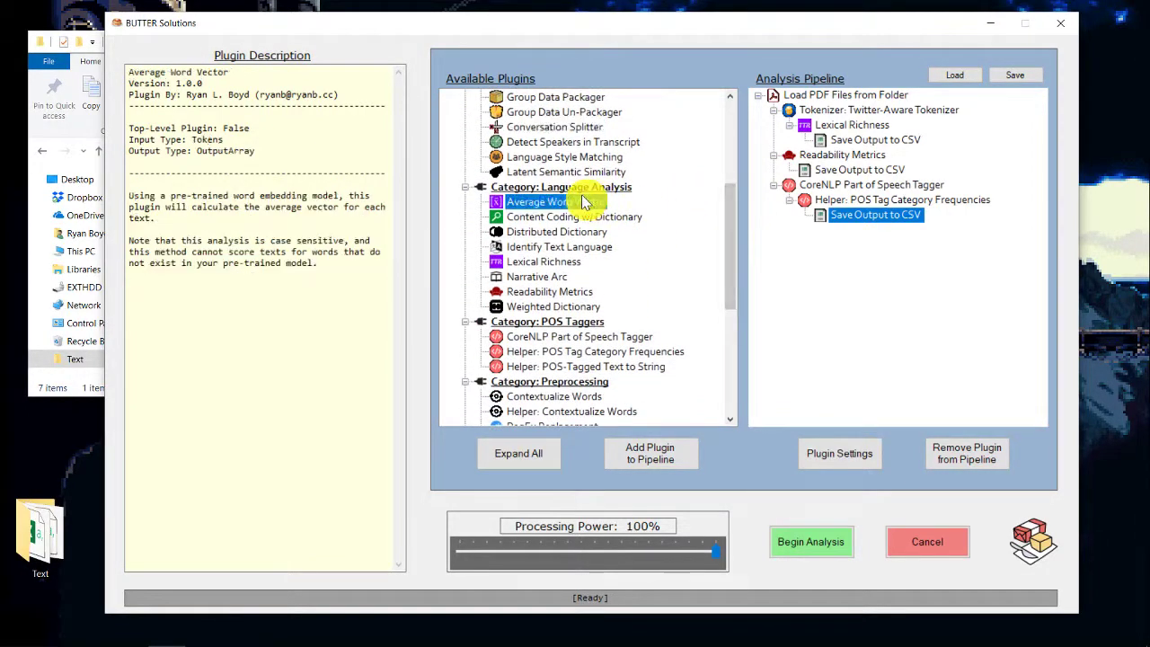
# Add Content Coding w/ Dictionary under the last Save Output to CSV in the pipeline and review the dictionaries in its settings
pyautogui.click(549, 219)
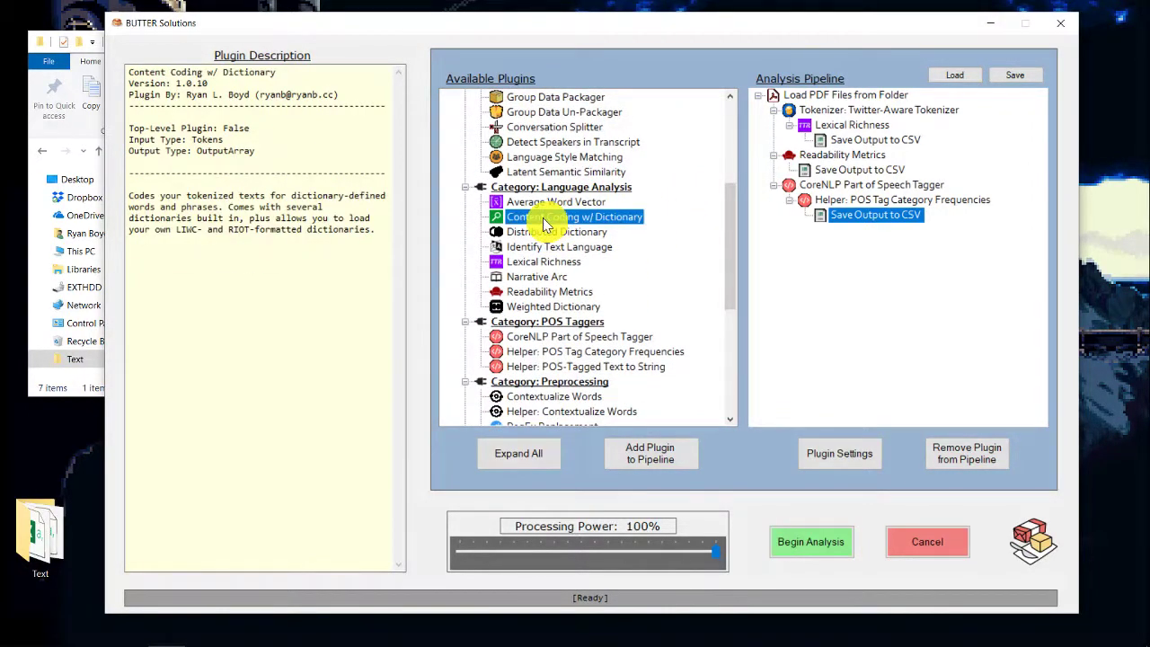
pyautogui.doubleClick(544, 222)
pyautogui.click(860, 449)
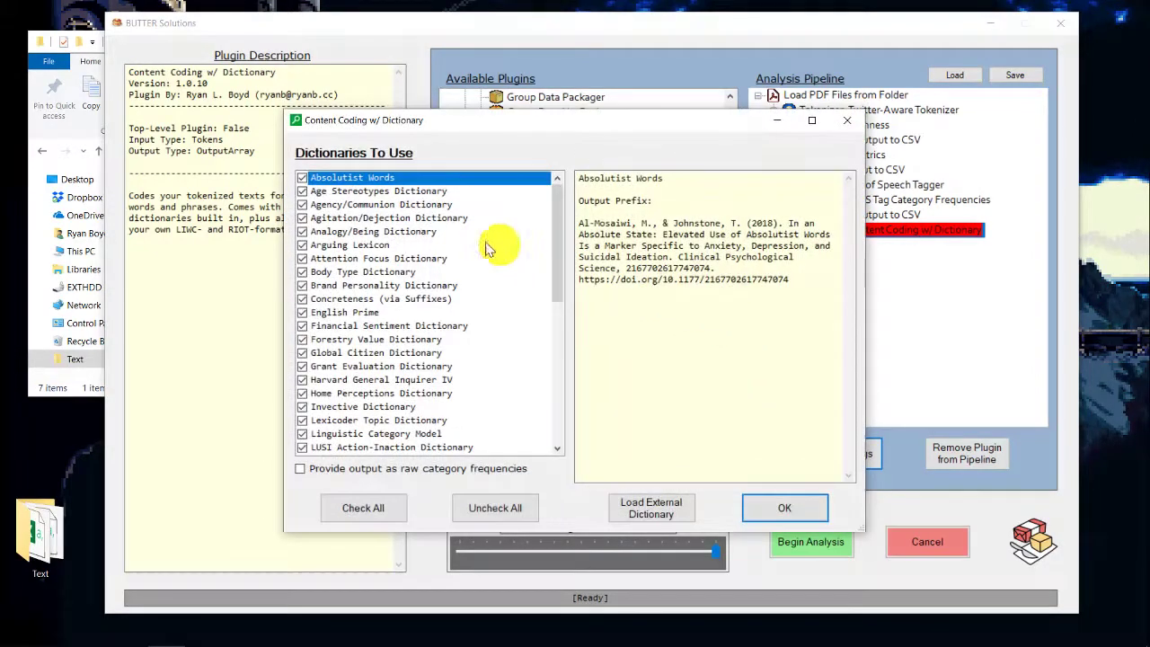
pyautogui.scroll(-6, 477, 247)
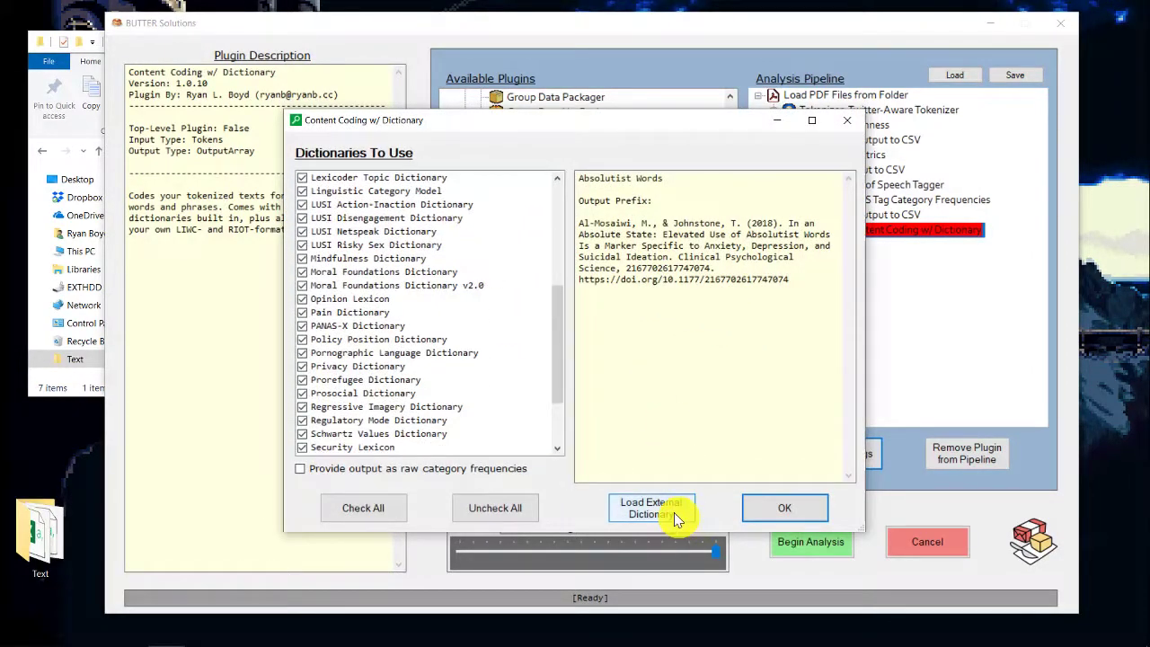
pyautogui.click(846, 120)
pyautogui.scroll(-3, 631, 231)
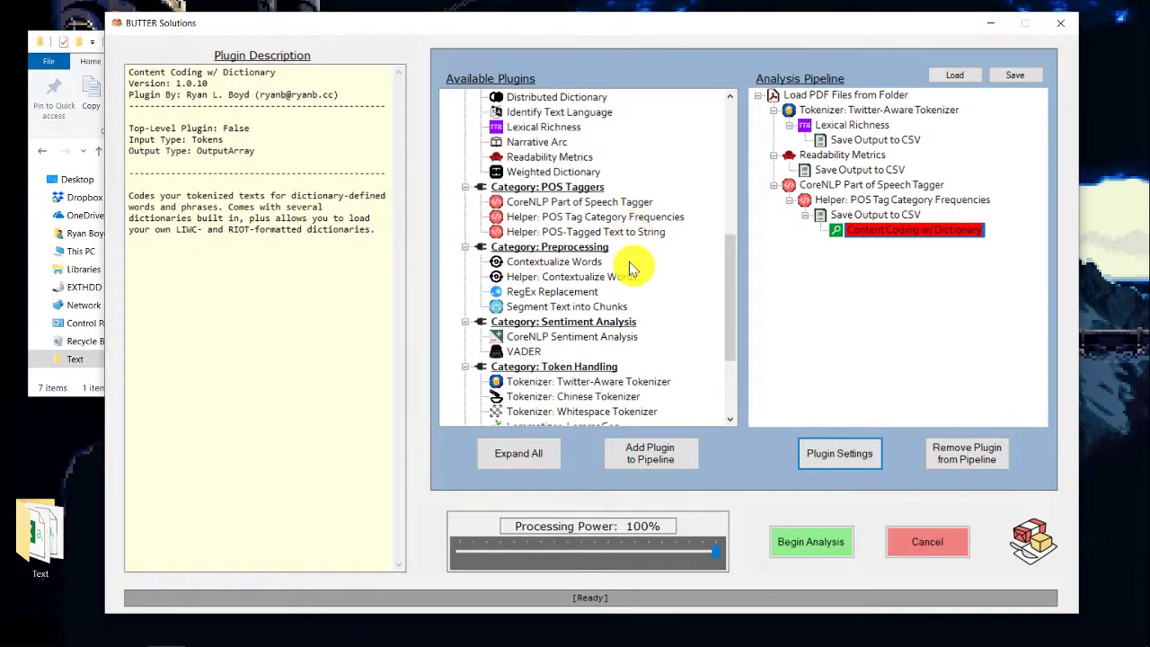
pyautogui.scroll(-3, 627, 279)
pyautogui.scroll(10, 625, 274)
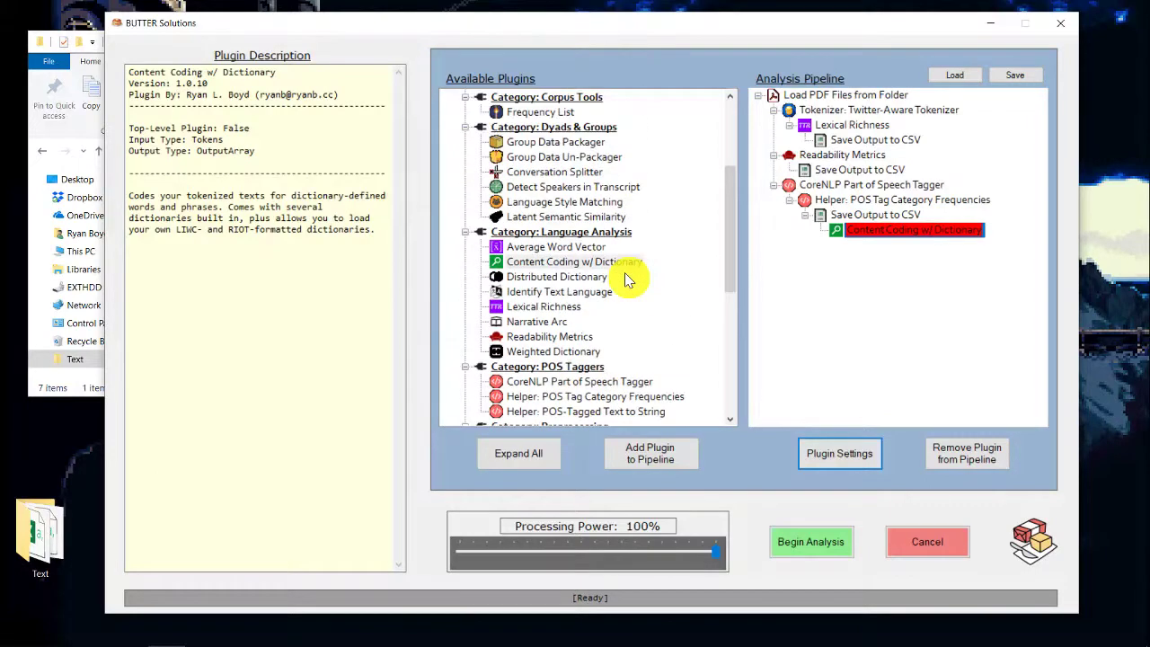